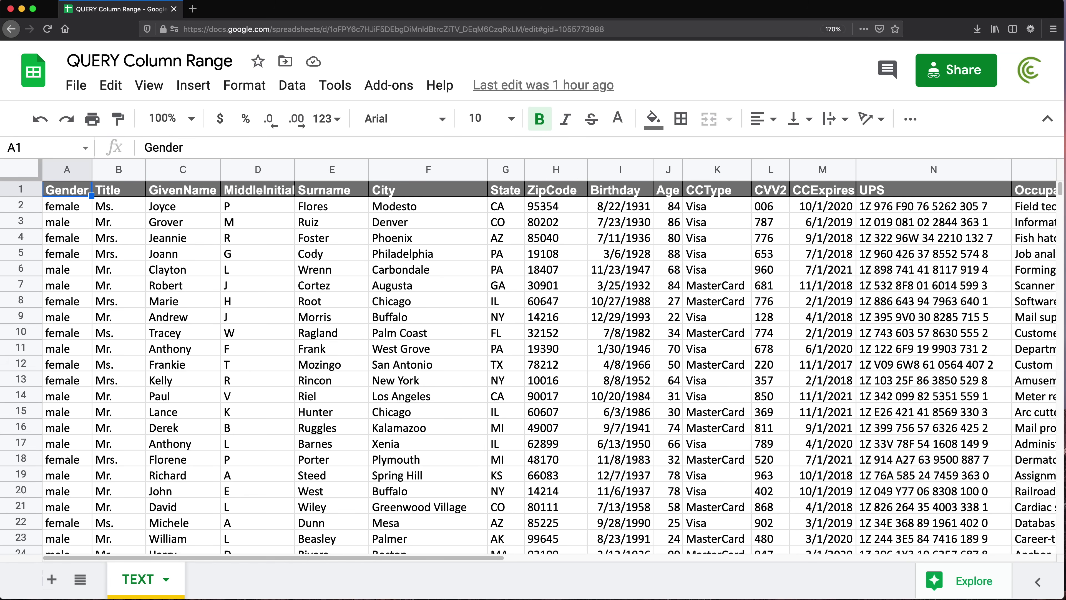
Add a new sheet and start a QUERY formula in its cell A1.
{"action": "left_click", "coordinate": [52, 580]}
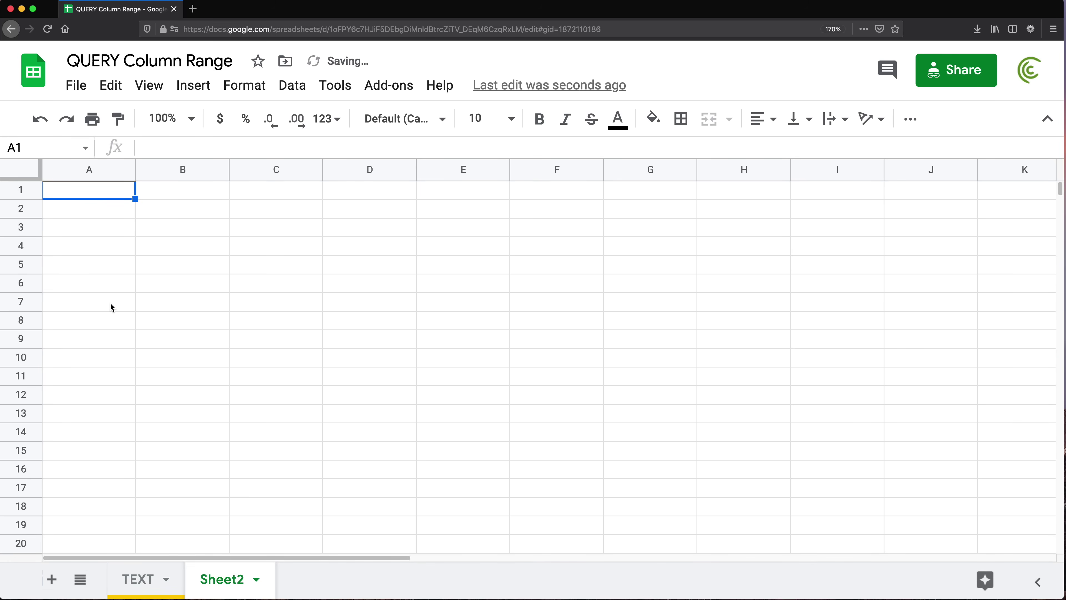
{"action": "key", "text": "super+plus"}
{"action": "key", "text": "super+plus"}
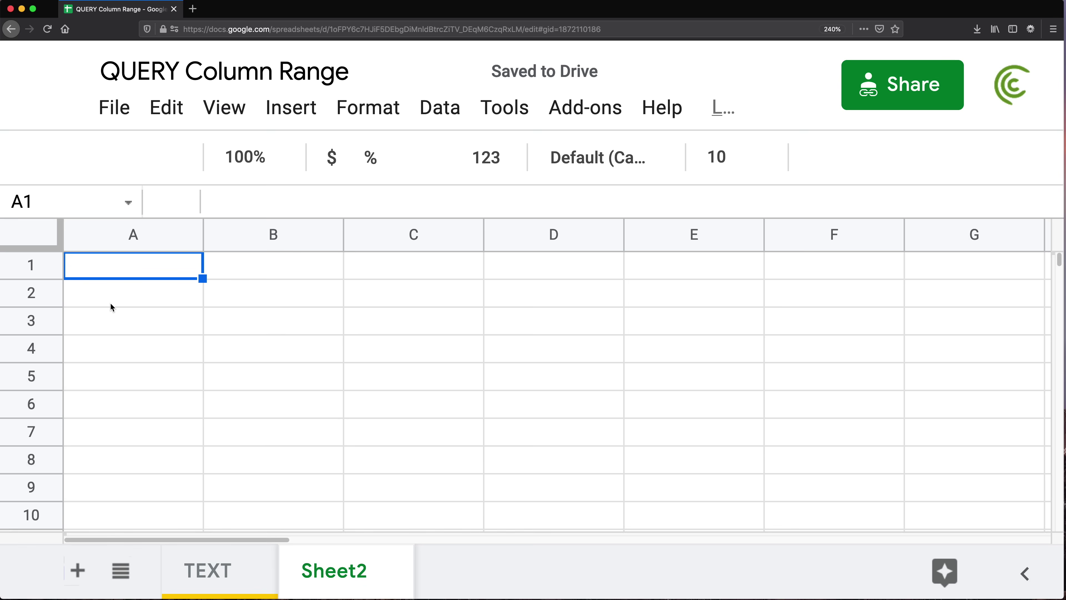
{"action": "key", "text": "super+minus"}
{"action": "type", "text": "="}
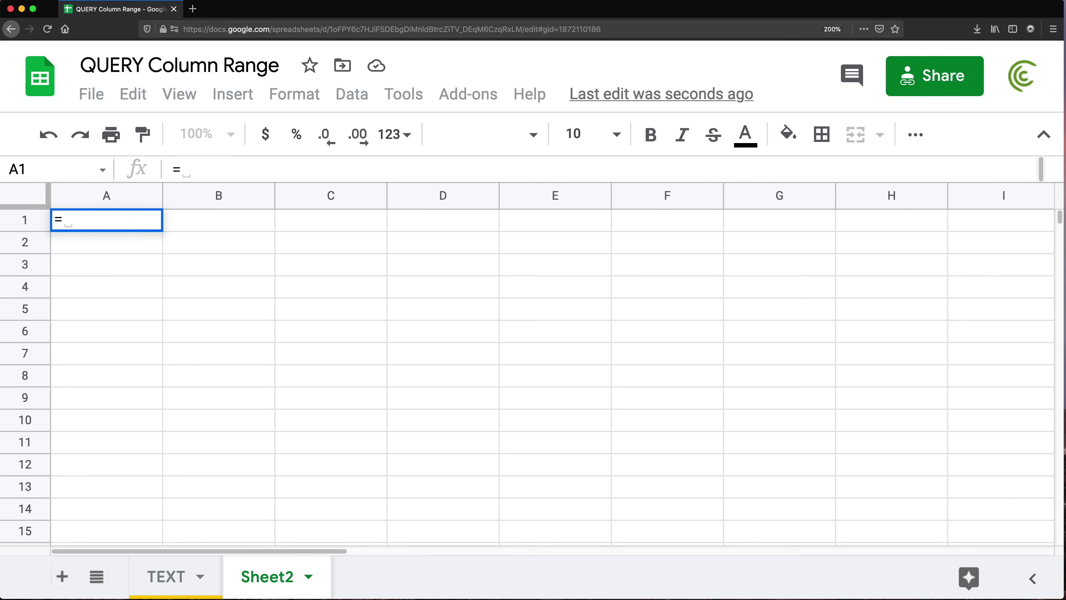
{"action": "type", "text": "QUERY("}
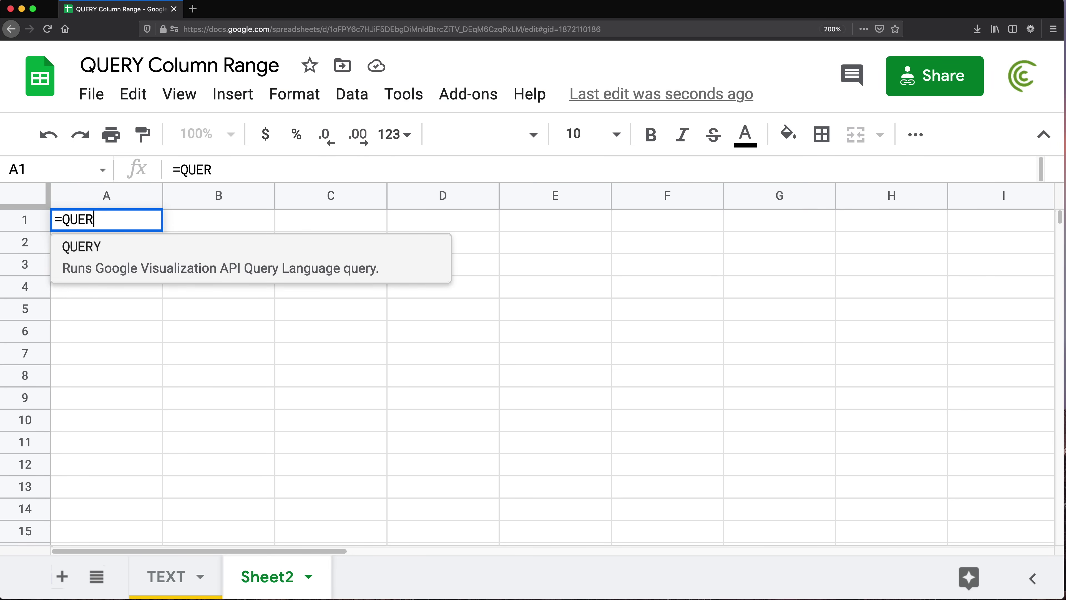
{"action": "left_click", "coordinate": [417, 241]}
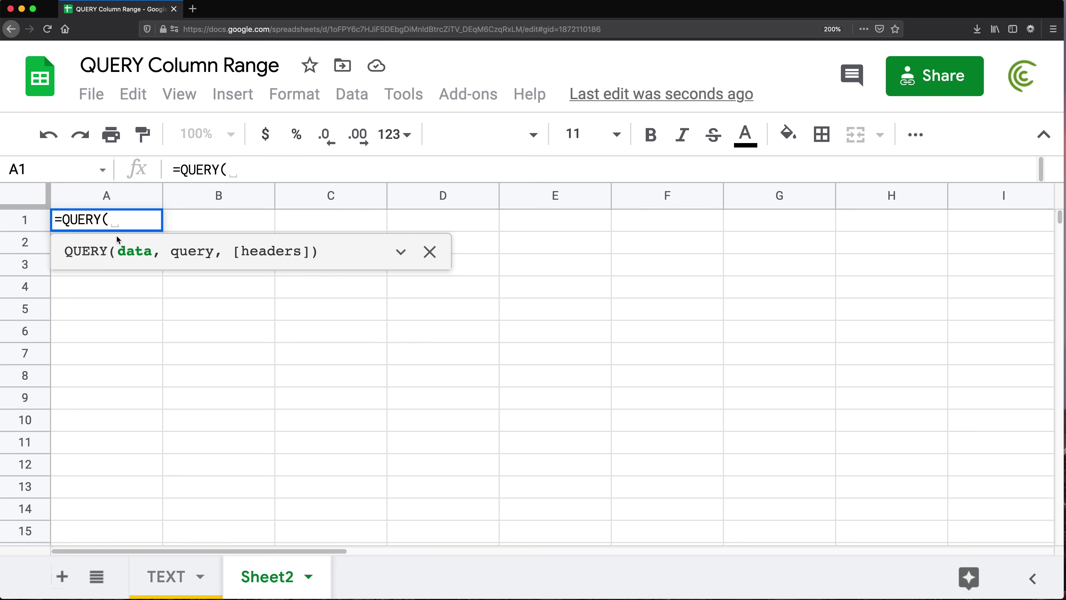
Set the QUERY formula's data argument to the open-ended range TEXT!A1:T.
{"action": "left_click", "coordinate": [166, 576]}
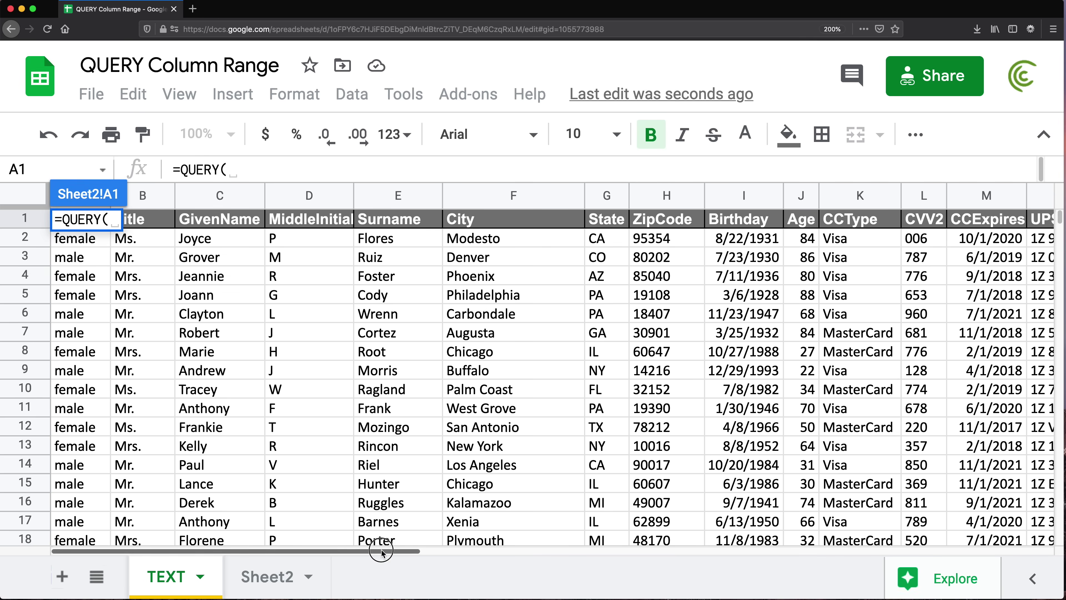
{"action": "left_click_drag", "start_coordinate": [381, 551], "coordinate": [947, 552]}
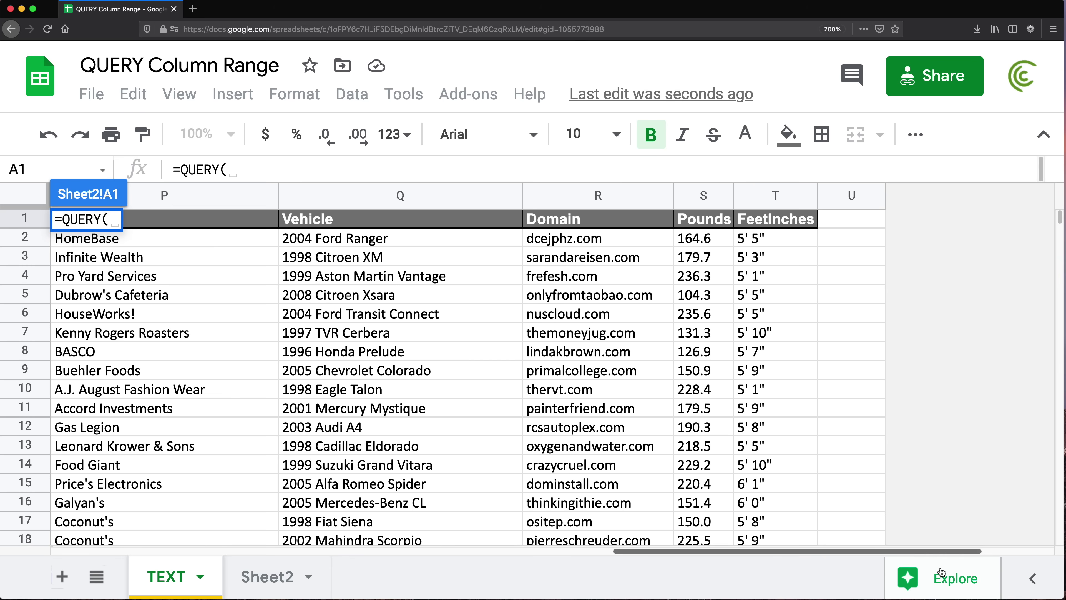
{"action": "left_click_drag", "start_coordinate": [778, 222], "coordinate": [7, 329]}
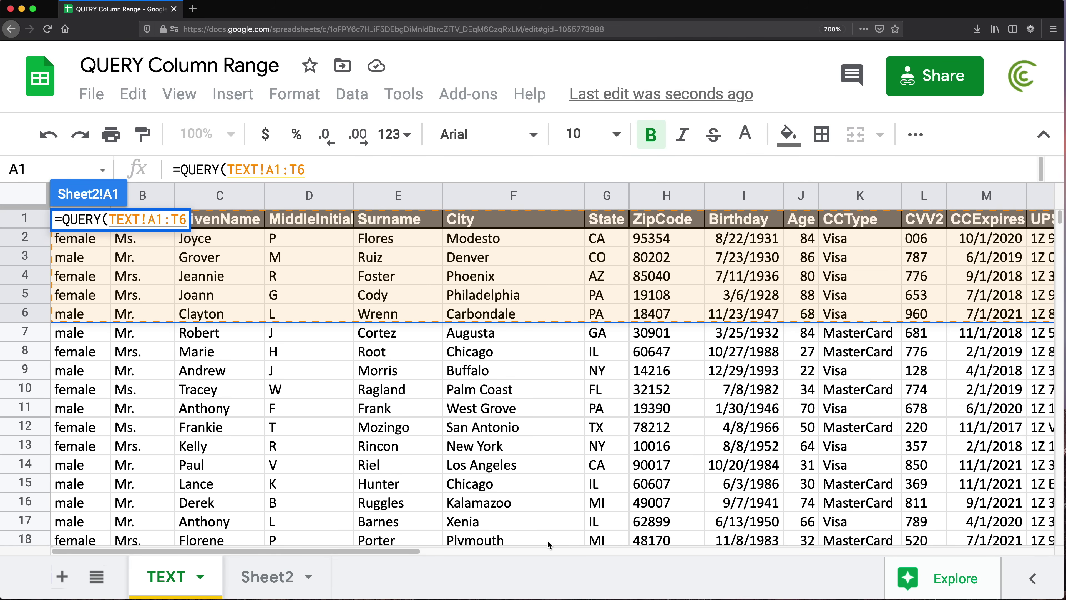
{"action": "key", "text": "BackSpace"}
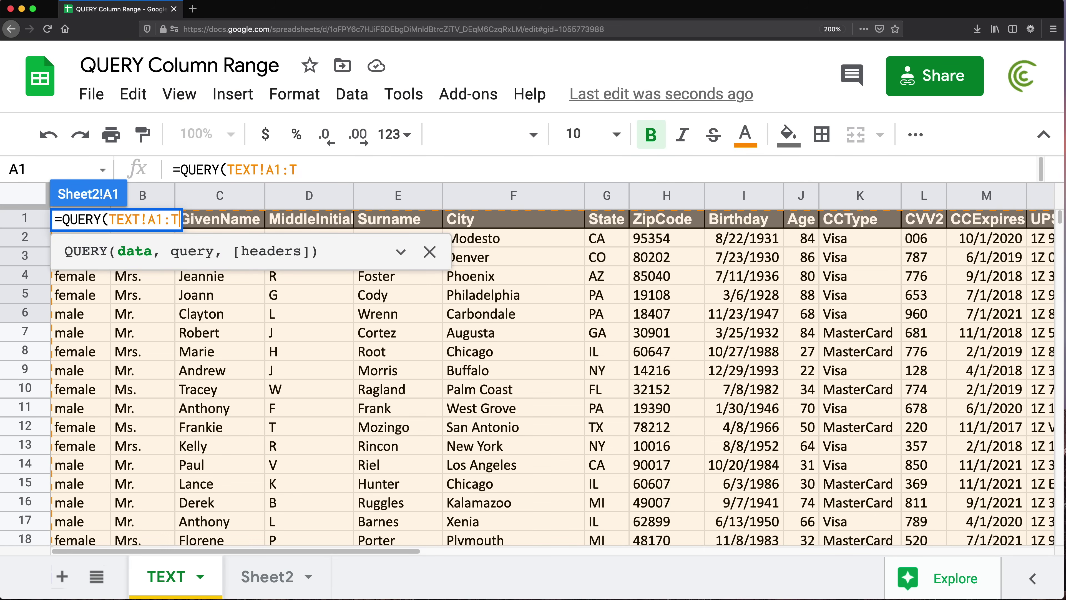
Complete the QUERY formula with the query "SELECT *" and 1 header row, and enter it.
{"action": "type", "text": ",\""}
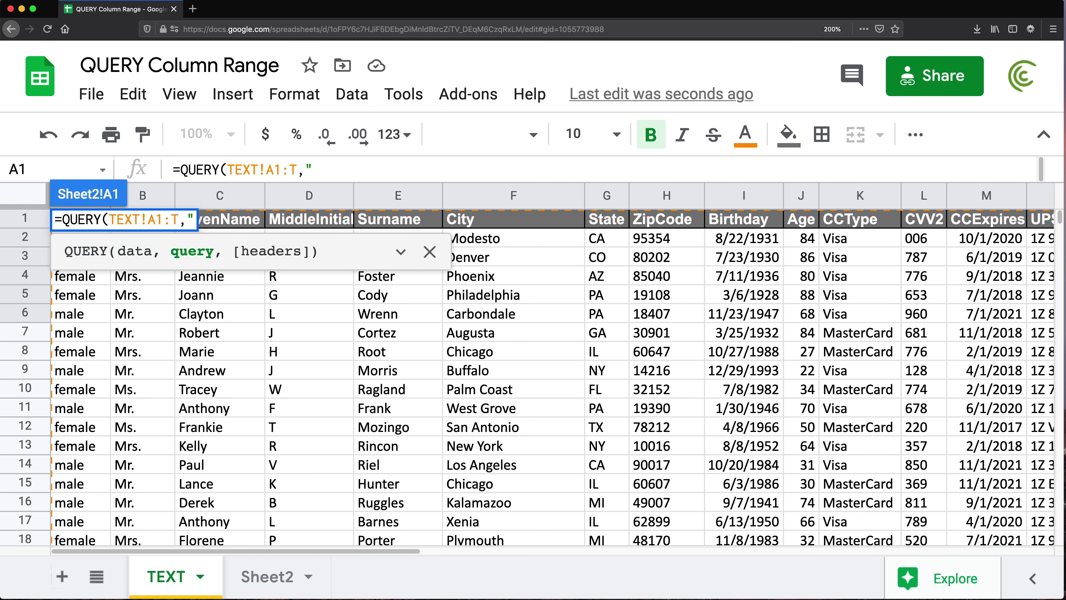
{"action": "type", "text": "SELECT "}
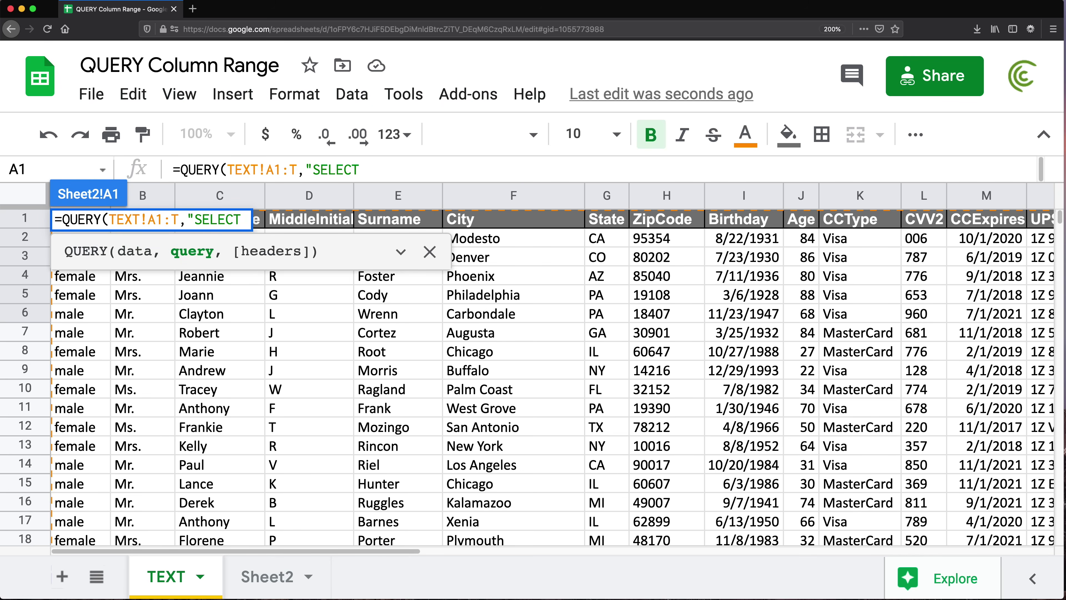
{"action": "type", "text": "*\", "}
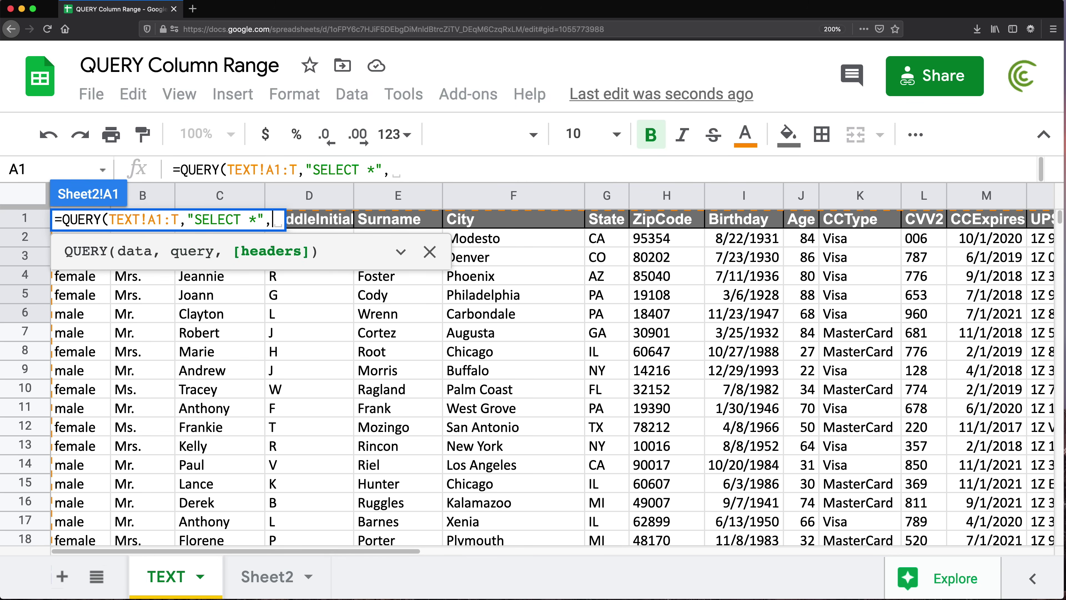
{"action": "type", "text": "1)"}
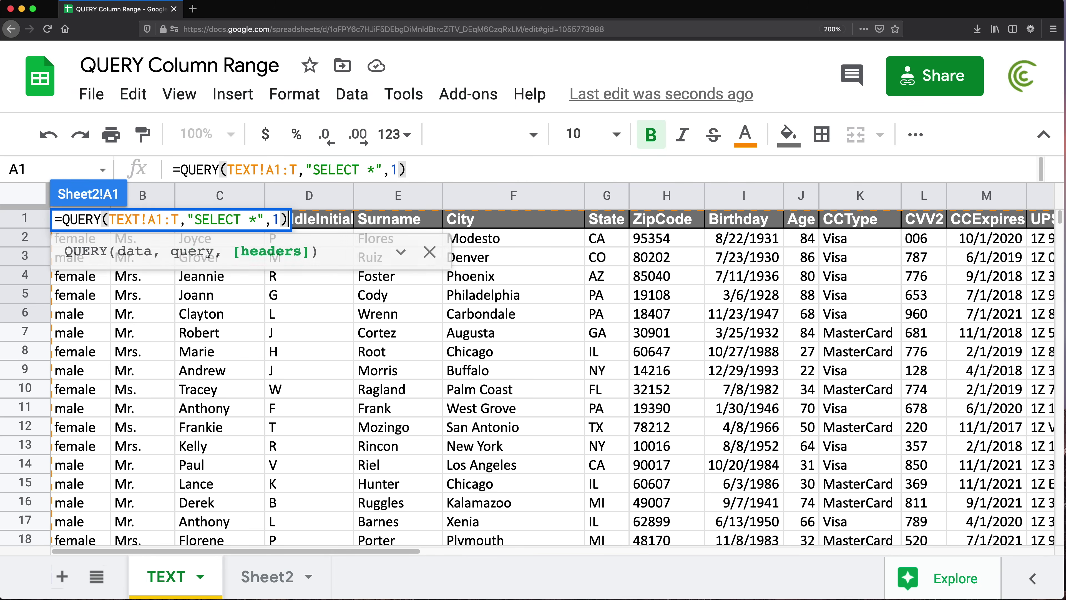
{"action": "key", "text": "Return"}
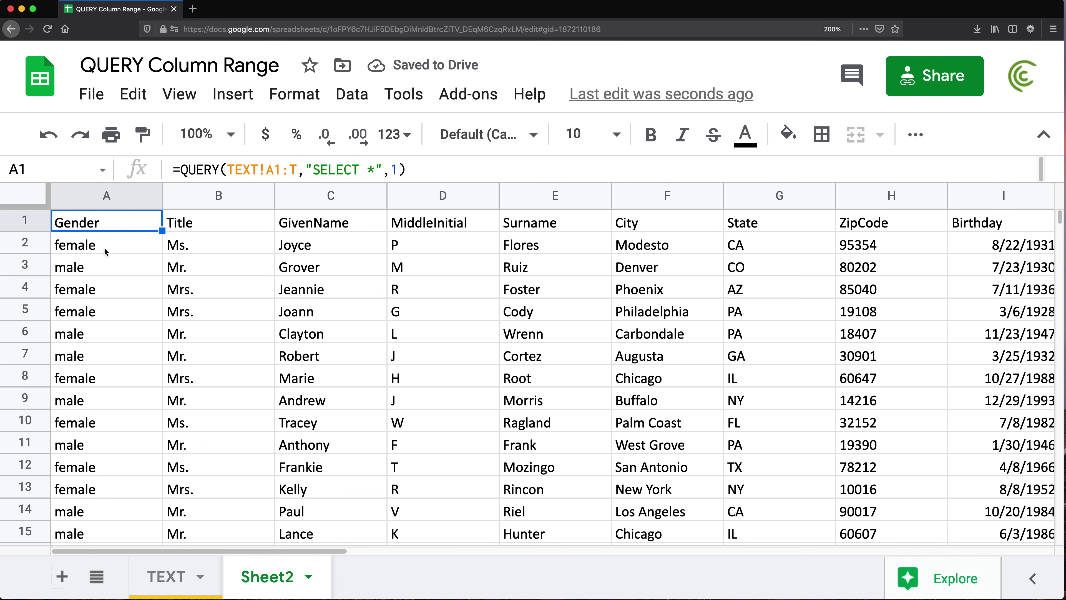
Examine the Gender, GivenName and Surname columns on the TEXT sheet to identify their column letters.
{"action": "left_click", "coordinate": [173, 577]}
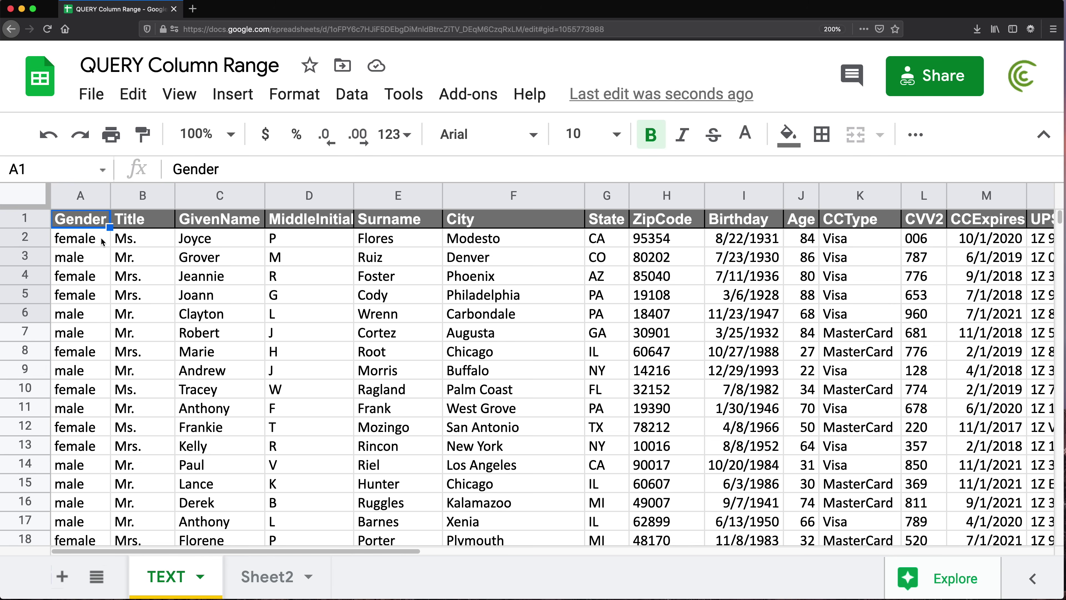
{"action": "left_click_drag", "start_coordinate": [79, 238], "coordinate": [79, 351]}
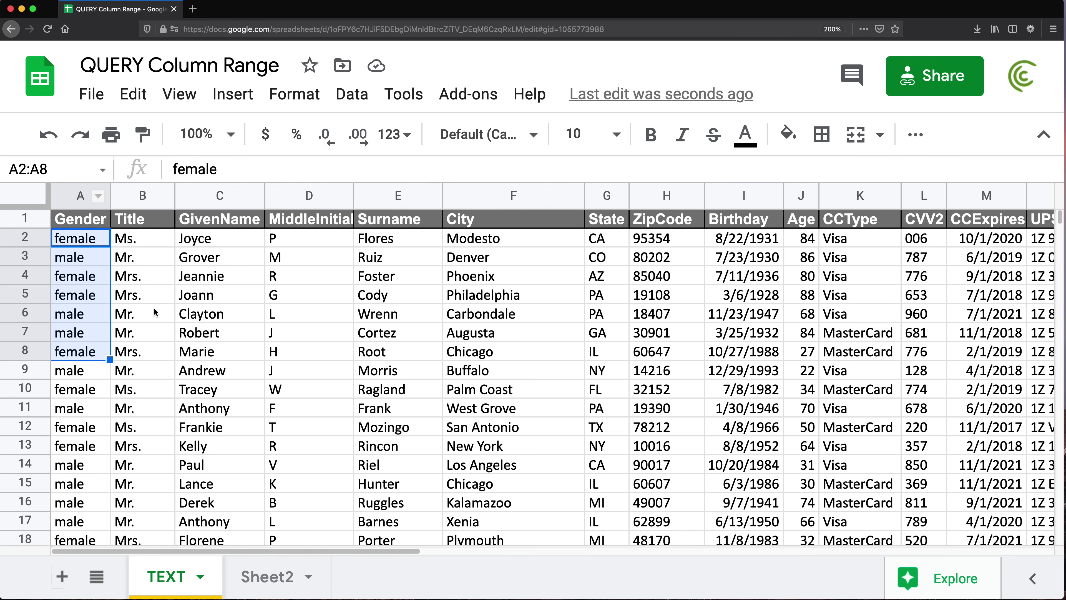
{"action": "left_click_drag", "start_coordinate": [225, 238], "coordinate": [222, 352]}
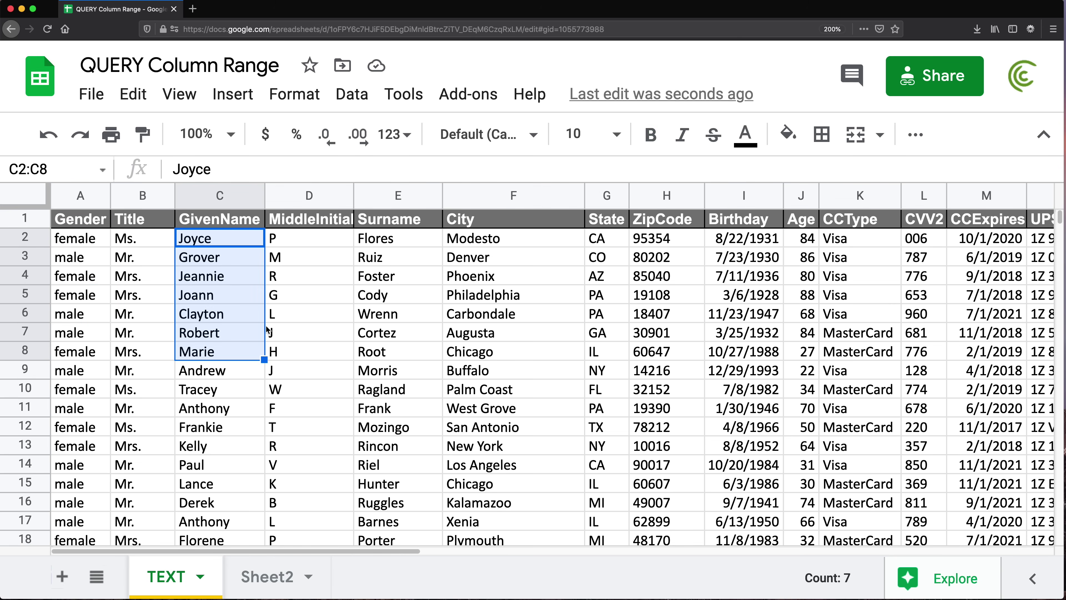
{"action": "left_click_drag", "start_coordinate": [381, 239], "coordinate": [398, 332]}
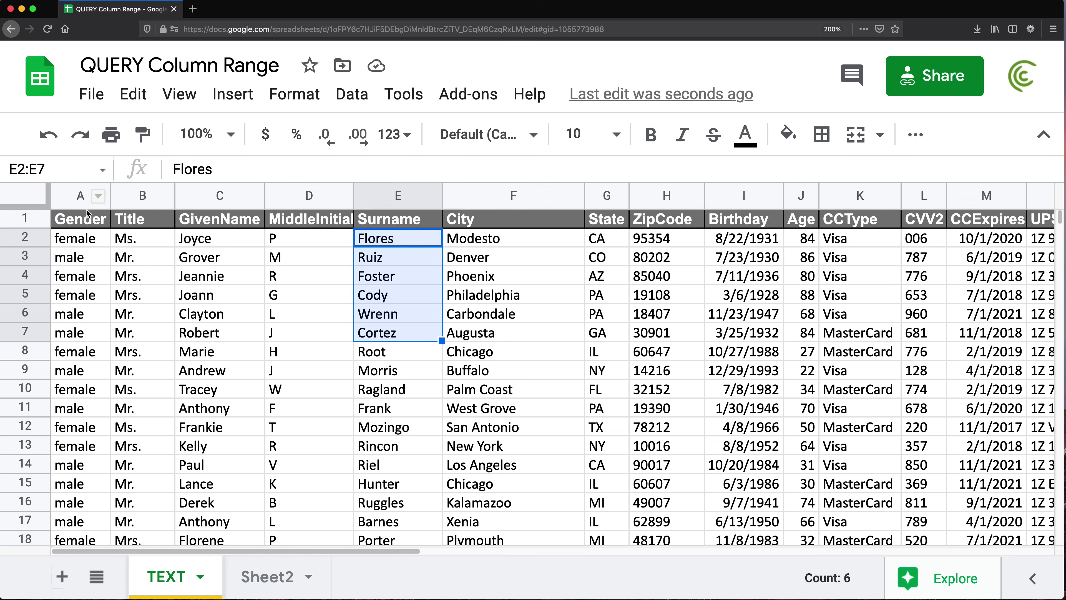
{"action": "left_click", "coordinate": [82, 243]}
{"action": "left_click_drag", "start_coordinate": [212, 219], "coordinate": [212, 276]}
{"action": "left_click", "coordinate": [392, 246]}
{"action": "left_click_drag", "start_coordinate": [392, 246], "coordinate": [395, 333]}
Change the query in Sheet2 cell A1 to "SELECT A, C, E" in place of all columns.
{"action": "left_click", "coordinate": [267, 576]}
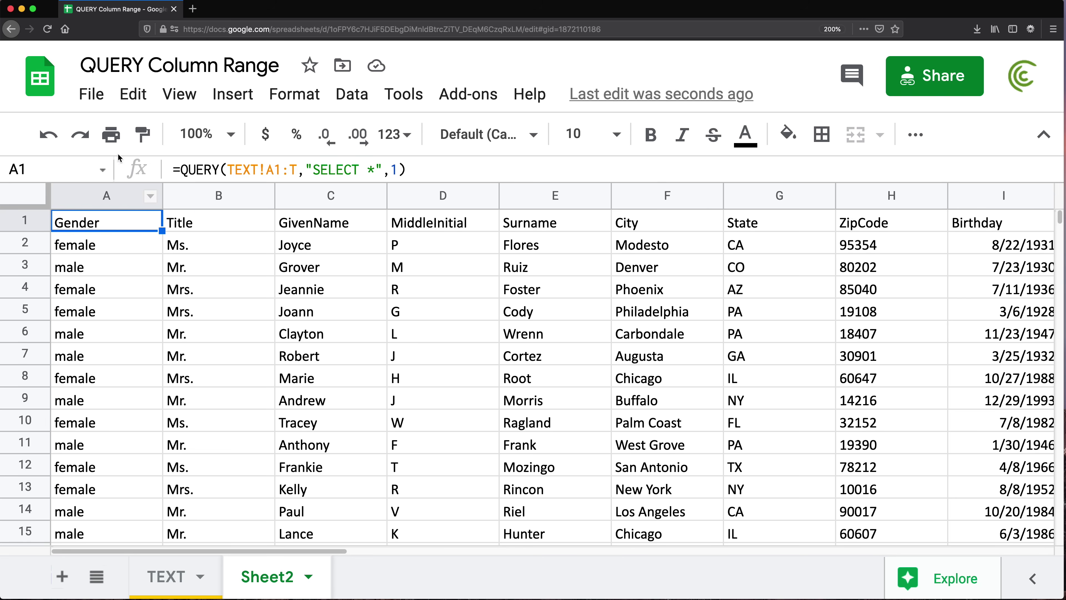
{"action": "double_click", "coordinate": [120, 224]}
{"action": "left_click", "coordinate": [254, 221]}
{"action": "key", "text": "BackSpace"}
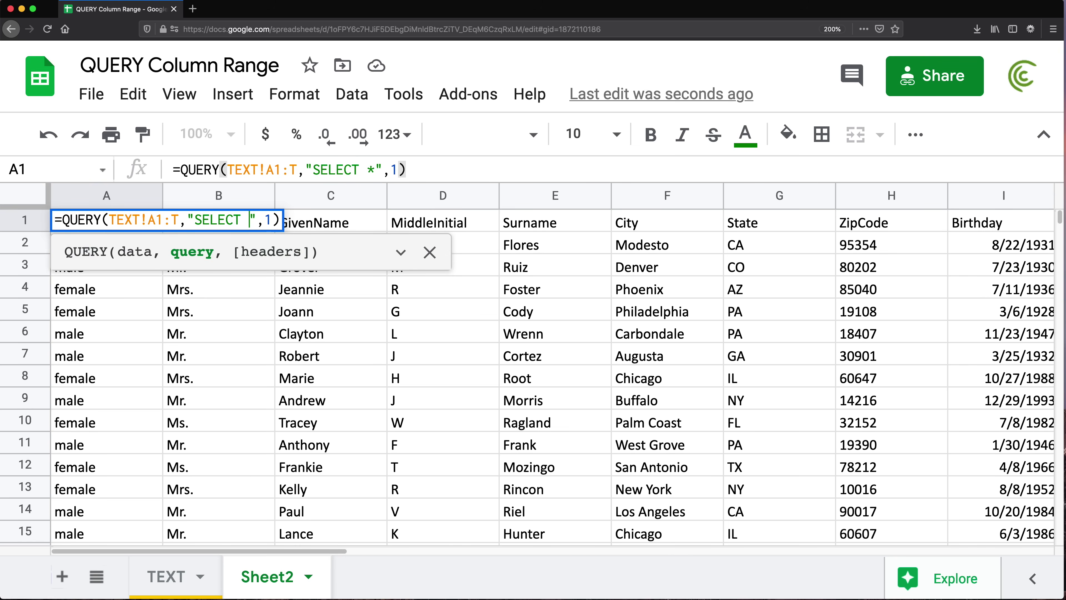
{"action": "type", "text": "A, C, E"}
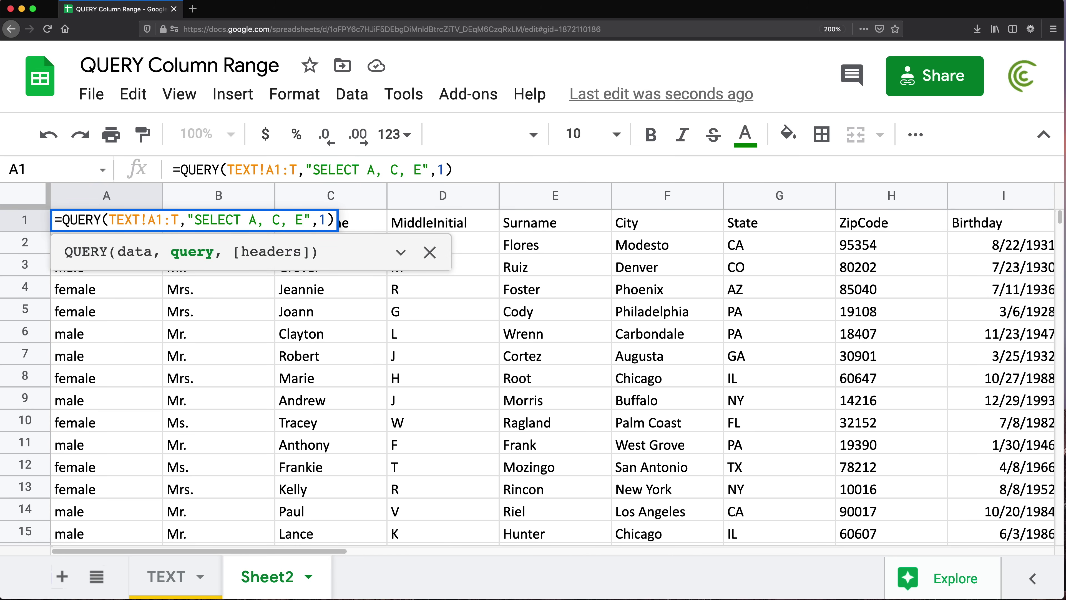
{"action": "key", "text": "Return"}
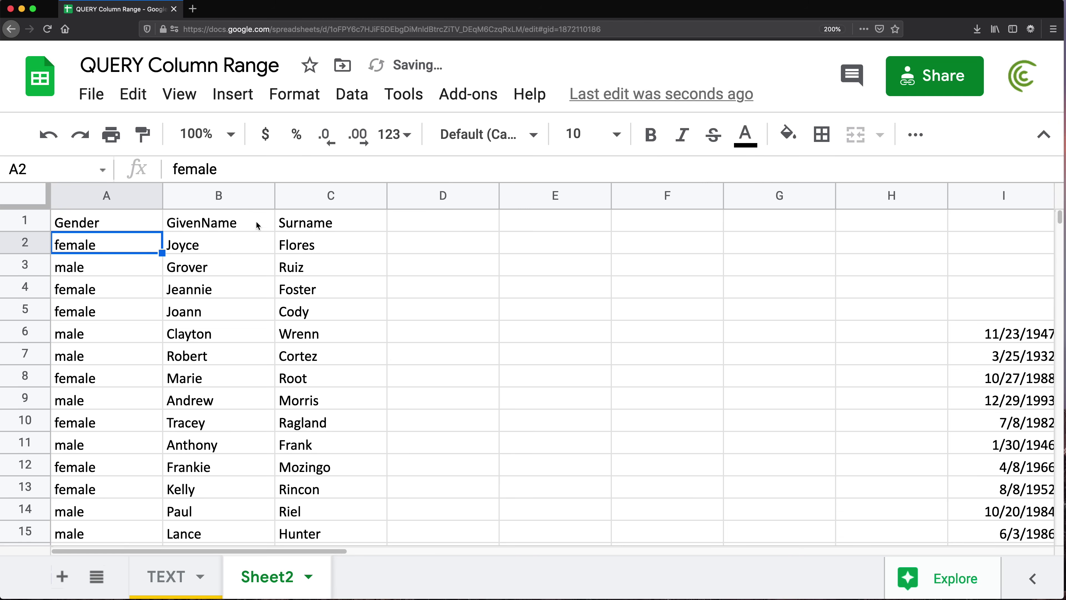
{"action": "left_click", "coordinate": [116, 227]}
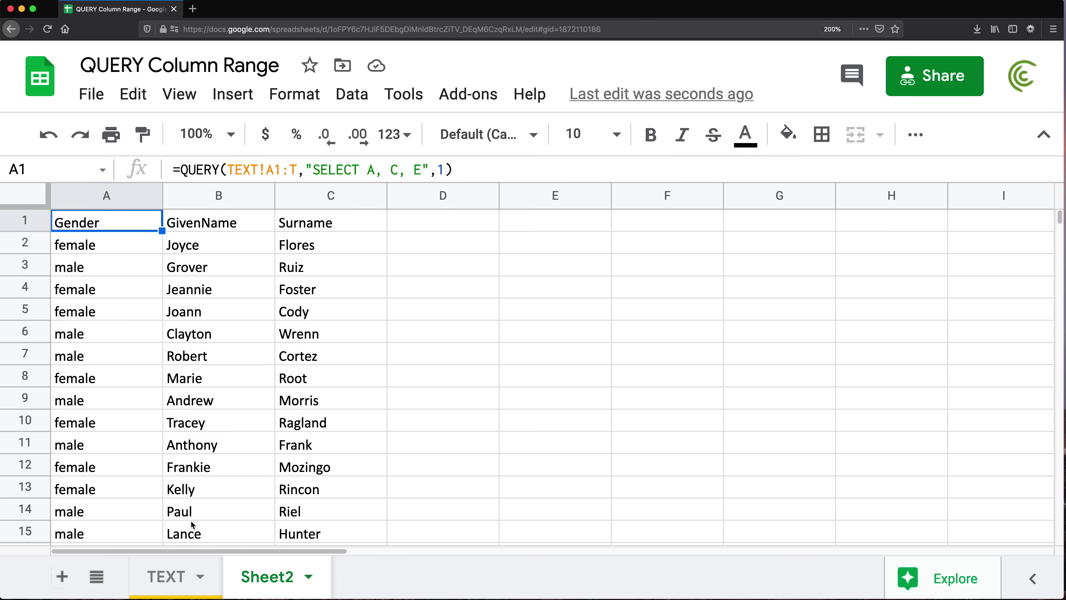
Examine the header row on the TEXT sheet across all columns from Gender to FeetInches.
{"action": "left_click", "coordinate": [173, 578]}
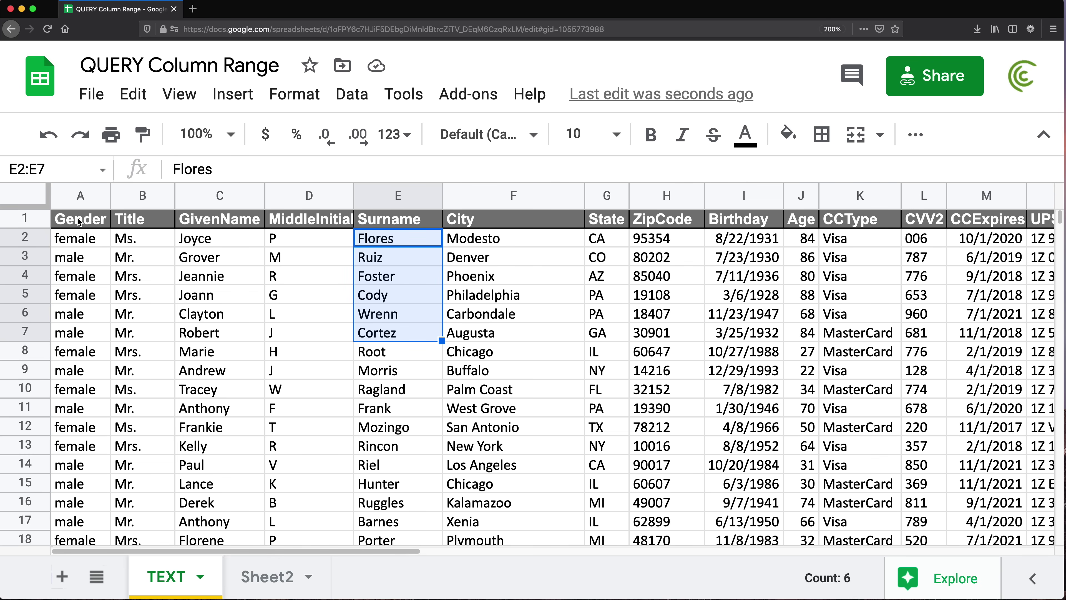
{"action": "left_click_drag", "start_coordinate": [79, 221], "coordinate": [863, 230]}
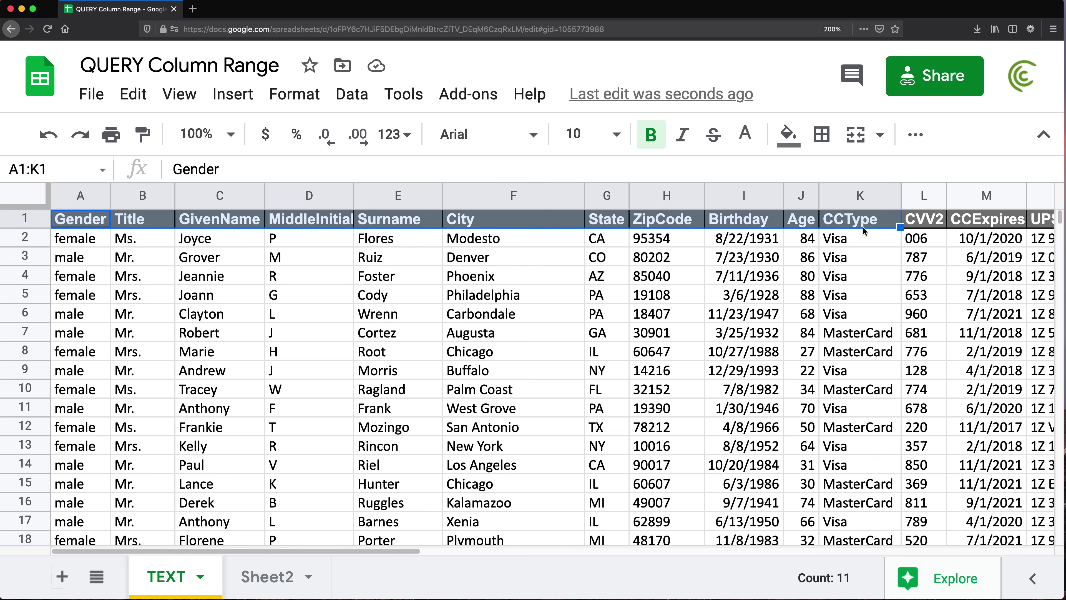
{"action": "left_click_drag", "start_coordinate": [352, 552], "coordinate": [502, 552]}
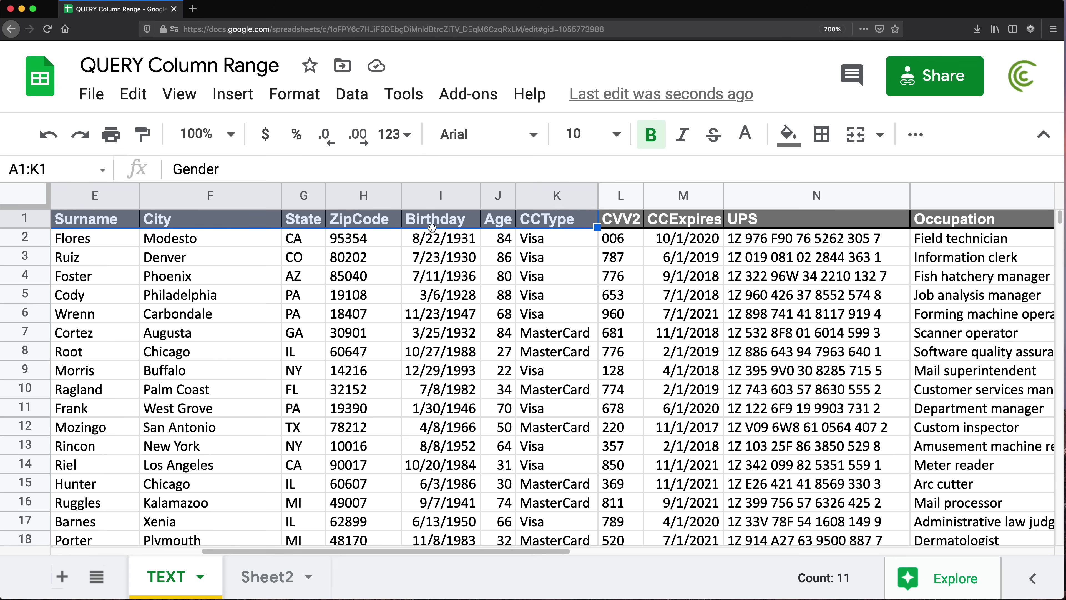
{"action": "left_click", "coordinate": [510, 222]}
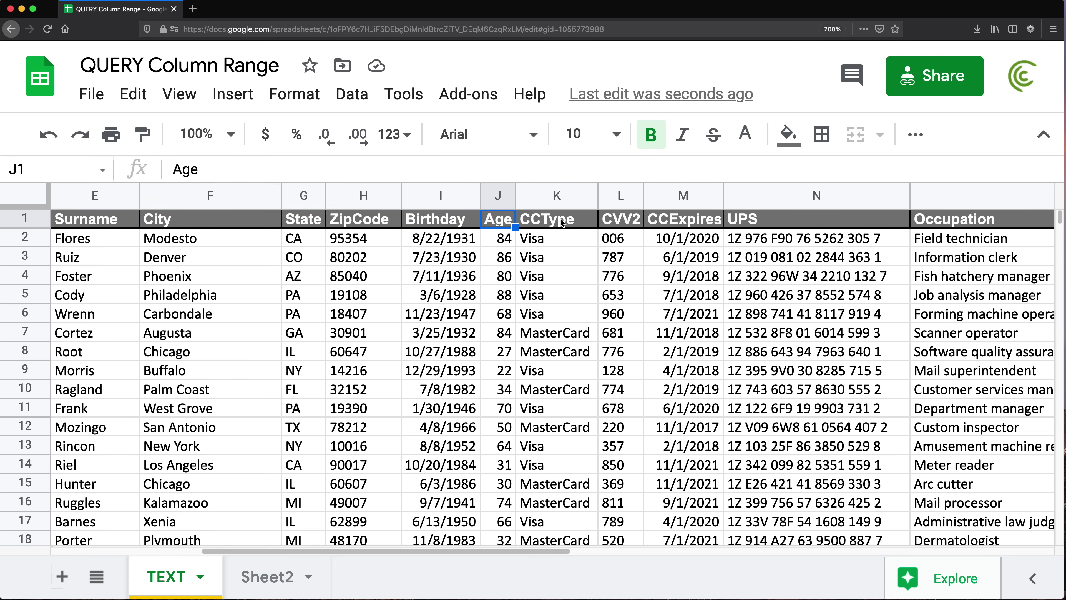
{"action": "left_click_drag", "start_coordinate": [562, 223], "coordinate": [688, 296]}
{"action": "left_click", "coordinate": [892, 222]}
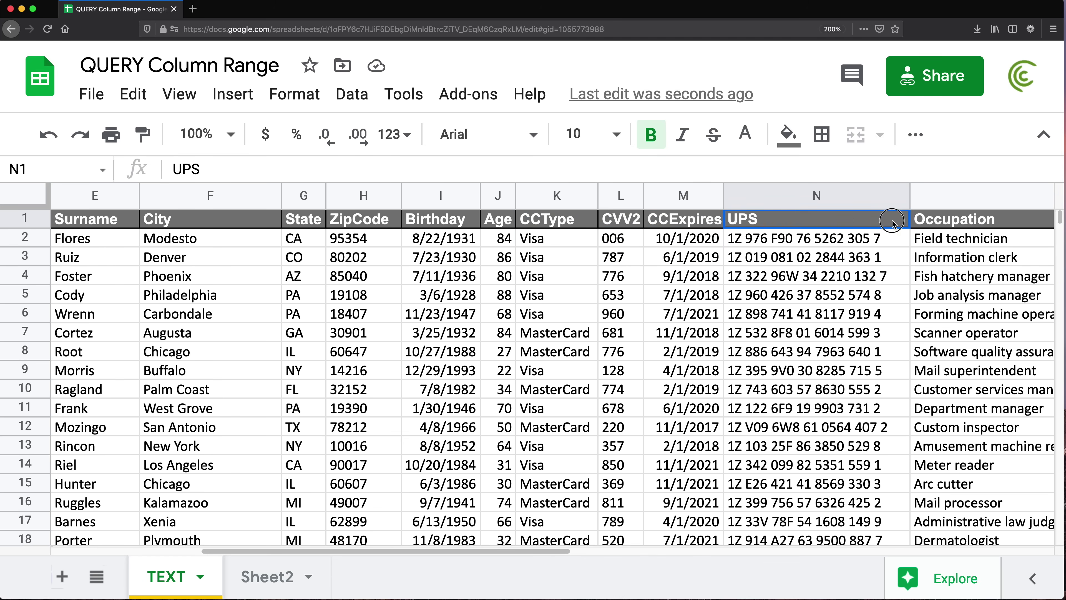
{"action": "left_click_drag", "start_coordinate": [892, 223], "coordinate": [805, 219]}
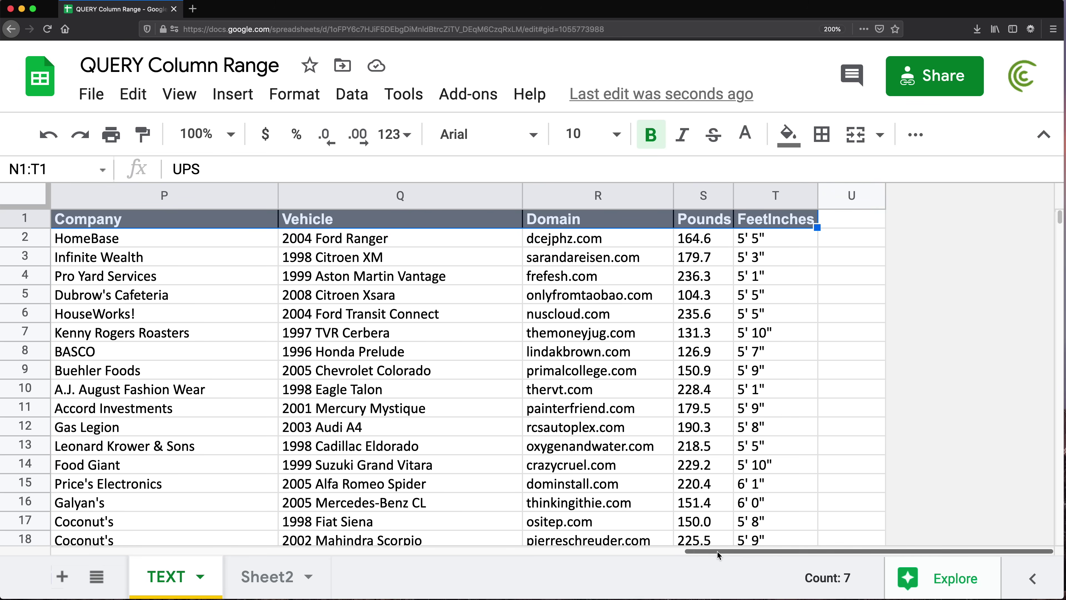
{"action": "left_click_drag", "start_coordinate": [718, 555], "coordinate": [12, 509]}
{"action": "left_click", "coordinate": [89, 219]}
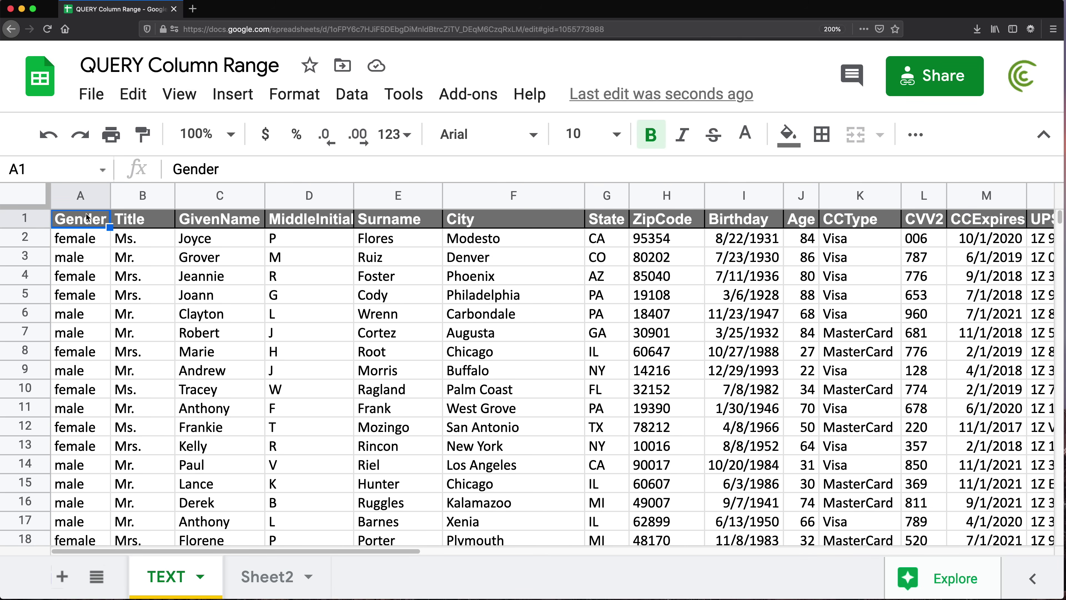
Wrap the TEXT!A1:T data range of the QUERY formula in Sheet2 cell A1 in curly braces and enter the formula.
{"action": "left_click", "coordinate": [258, 575]}
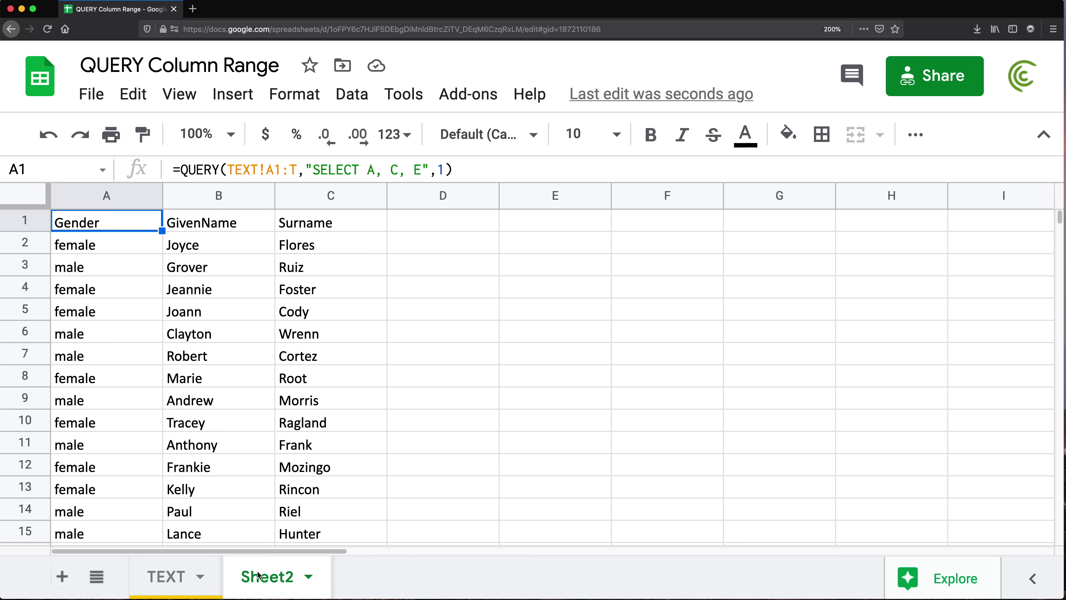
{"action": "double_click", "coordinate": [113, 222]}
{"action": "left_click", "coordinate": [302, 220]}
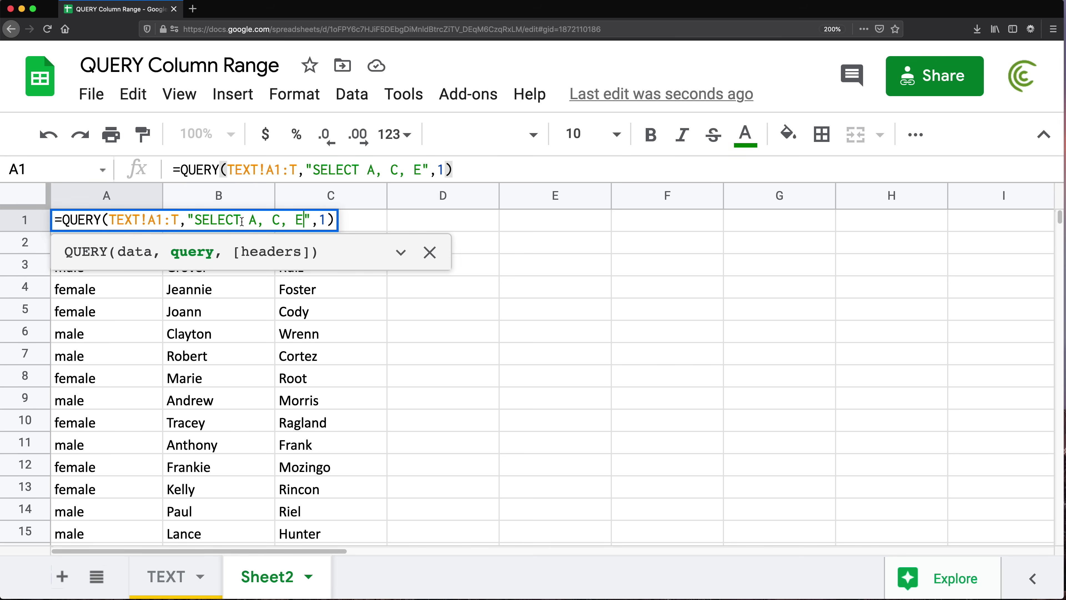
{"action": "left_click_drag", "start_coordinate": [242, 221], "coordinate": [308, 225]}
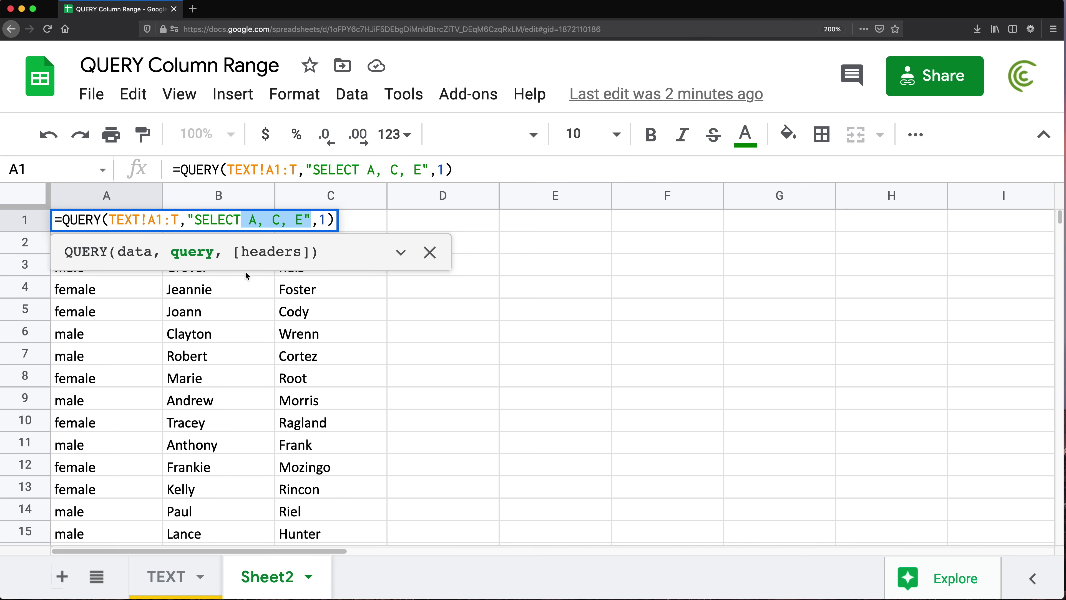
{"action": "left_click", "coordinate": [247, 222]}
{"action": "left_click_drag", "start_coordinate": [247, 222], "coordinate": [309, 221]}
{"action": "left_click", "coordinate": [110, 220]}
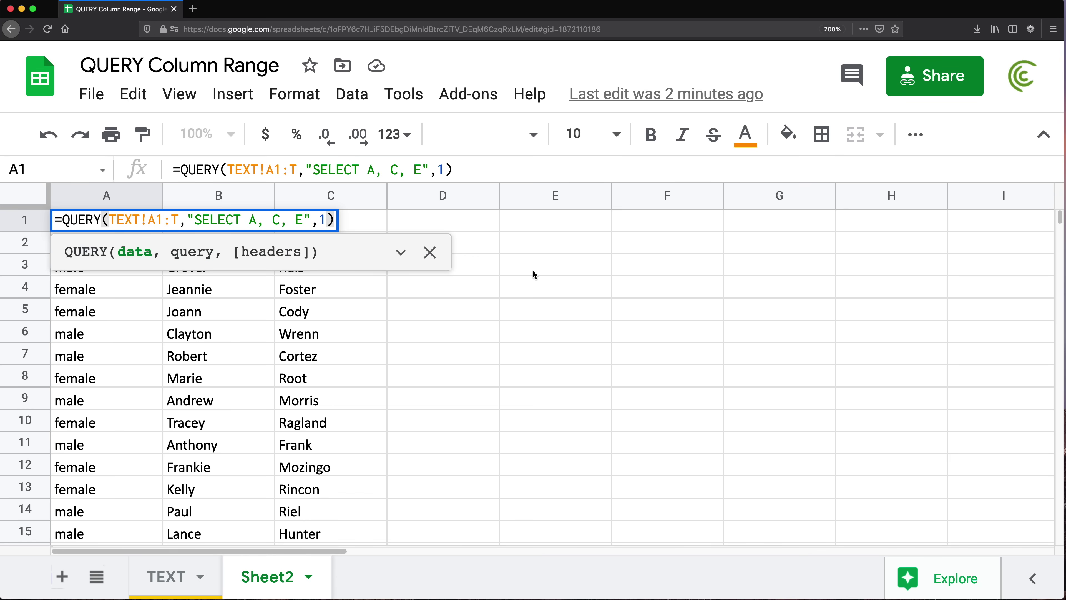
{"action": "type", "text": "{"}
{"action": "key", "text": "Right"}
{"action": "key", "text": "Right"}
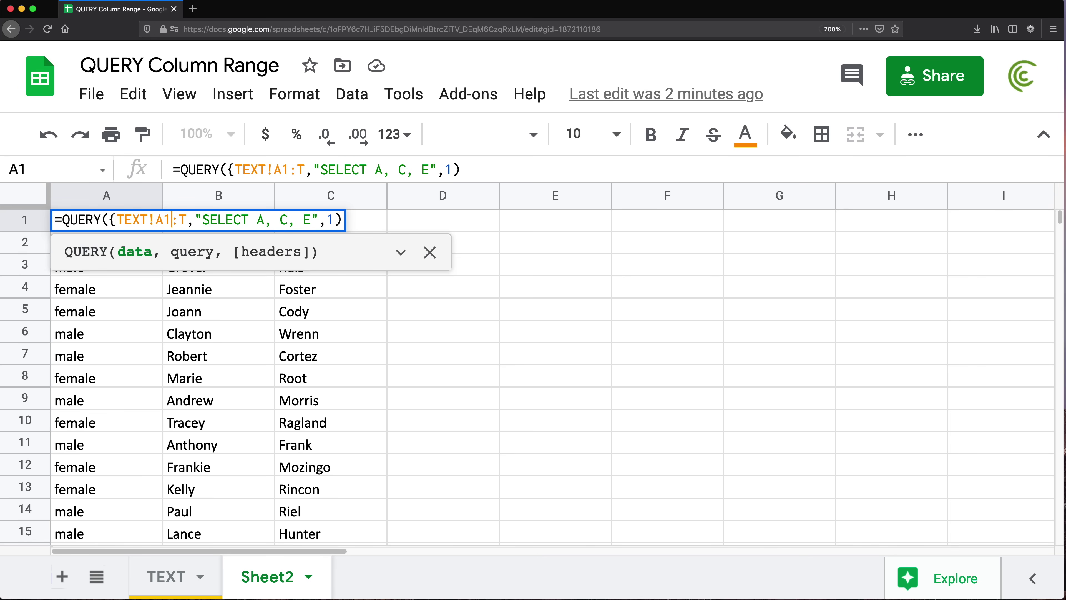
{"action": "type", "text": "}"}
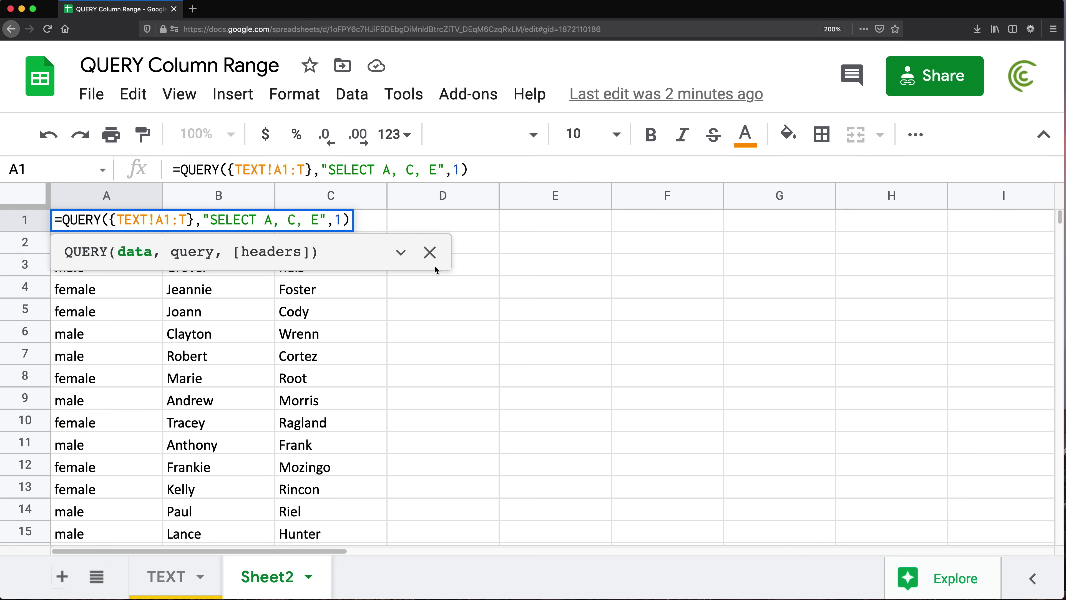
{"action": "key", "text": "Return"}
Reopen the QUERY formula in cell A1 and replace column letter A in the SELECT clause with Col1.
{"action": "key", "text": "Up"}
{"action": "key", "text": "Return"}
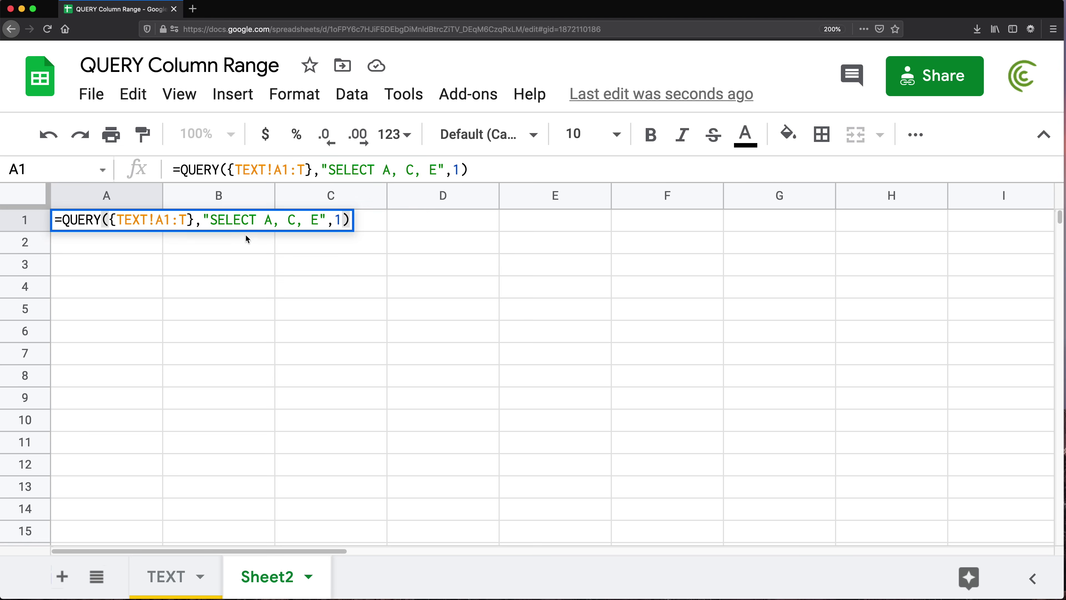
{"action": "left_click_drag", "start_coordinate": [253, 223], "coordinate": [320, 220]}
{"action": "left_click", "coordinate": [319, 220]}
{"action": "left_click", "coordinate": [270, 220]}
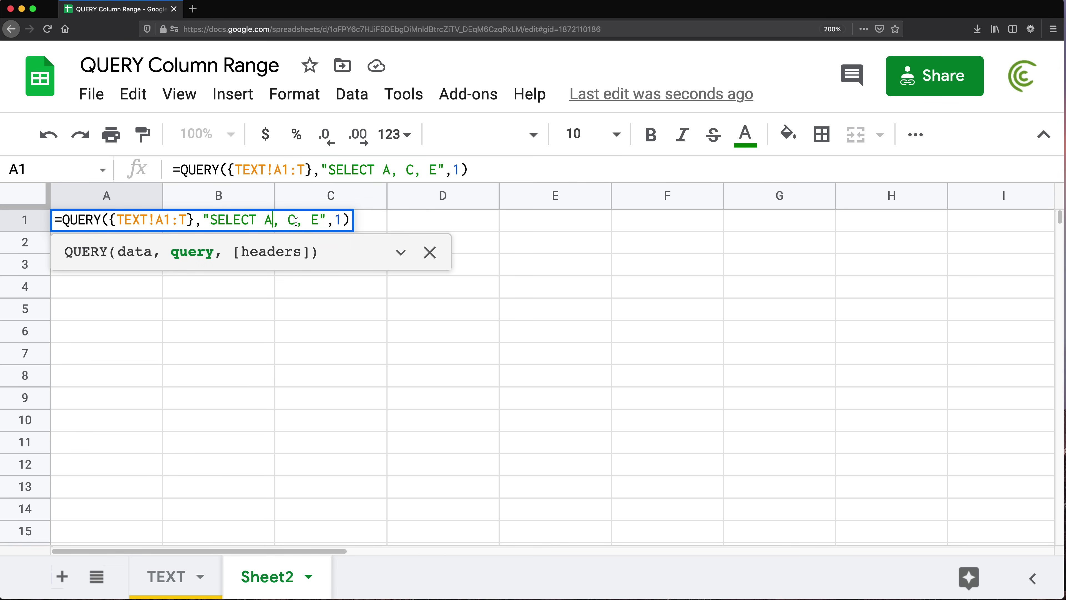
{"action": "key", "text": "BackSpace"}
{"action": "type", "text": "Col1"}
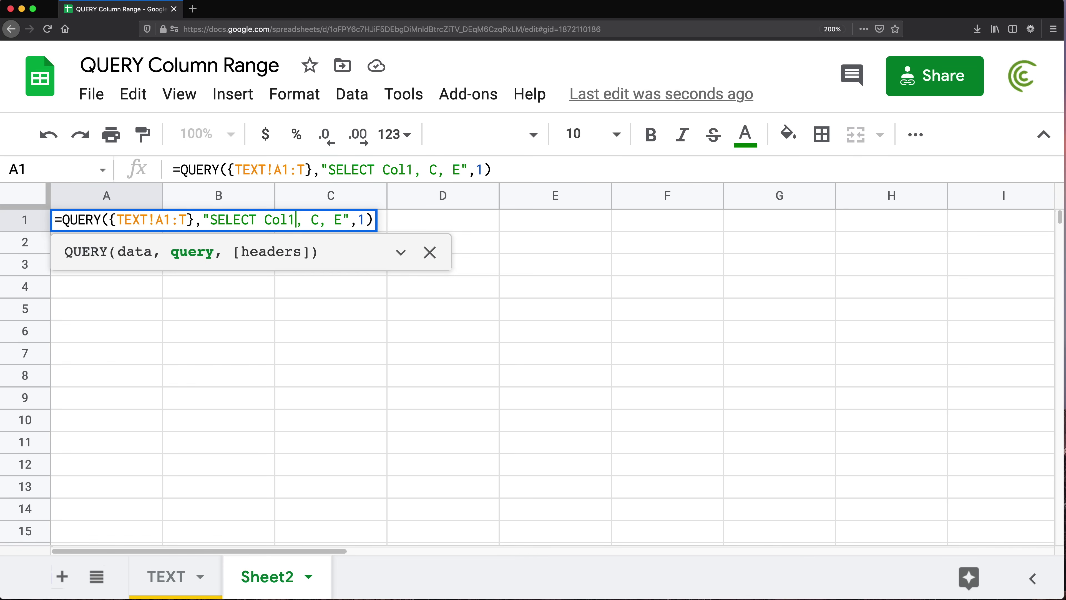
Replace column letters C and E in the SELECT clause with Col3 and Col7, and enter the formula.
{"action": "left_click", "coordinate": [320, 220]}
{"action": "key", "text": "BackSpace"}
{"action": "type", "text": "Col3"}
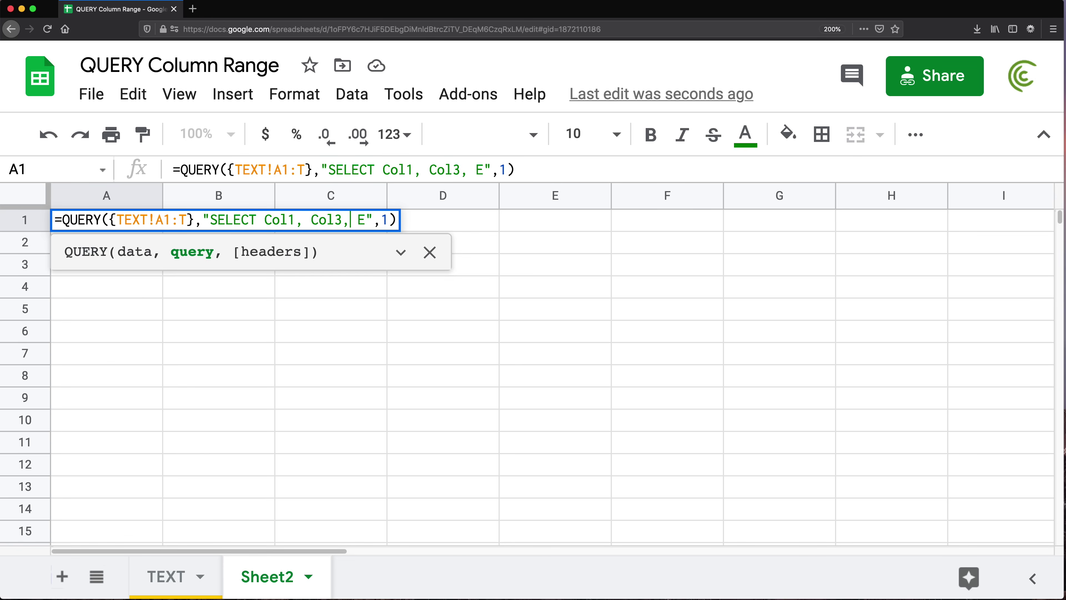
{"action": "key", "text": "BackSpace"}
{"action": "type", "text": "Col7"}
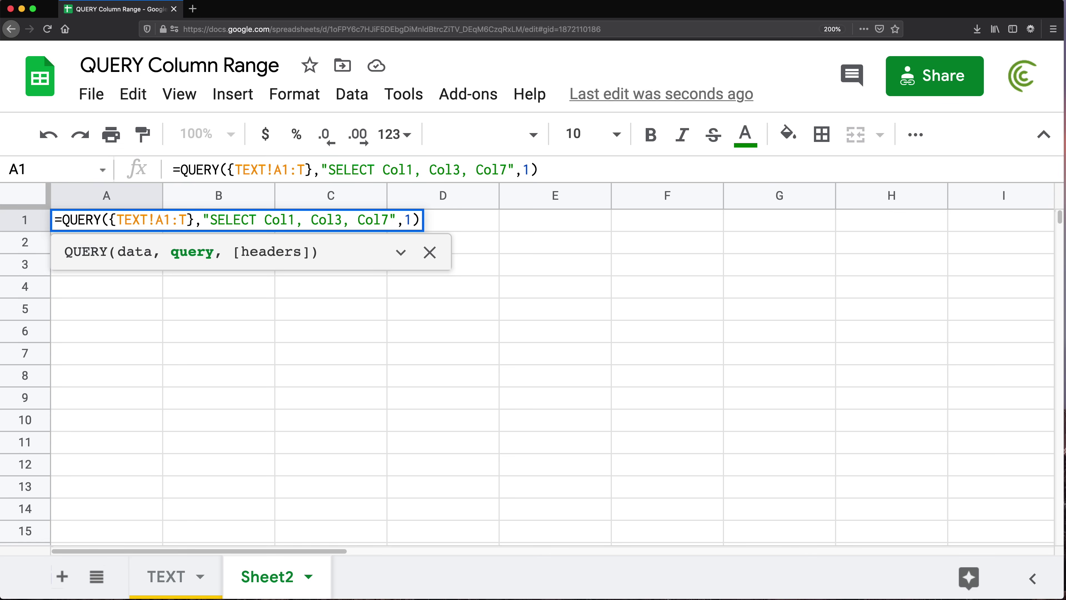
{"action": "key", "text": "Return"}
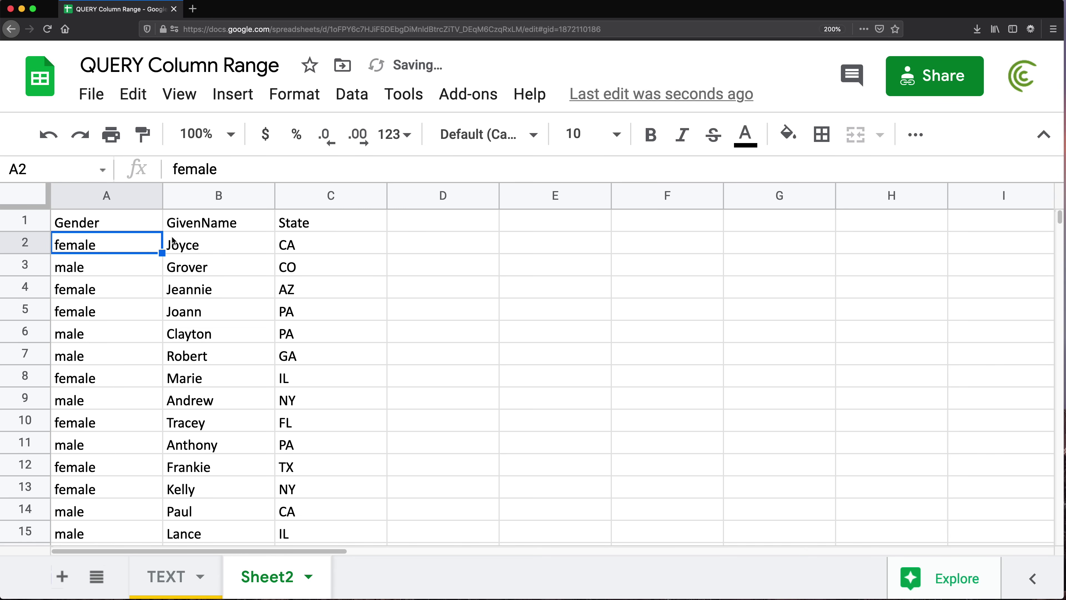
Change the last selected column in cell A1's query to Col5 and enter the formula.
{"action": "left_click", "coordinate": [123, 225]}
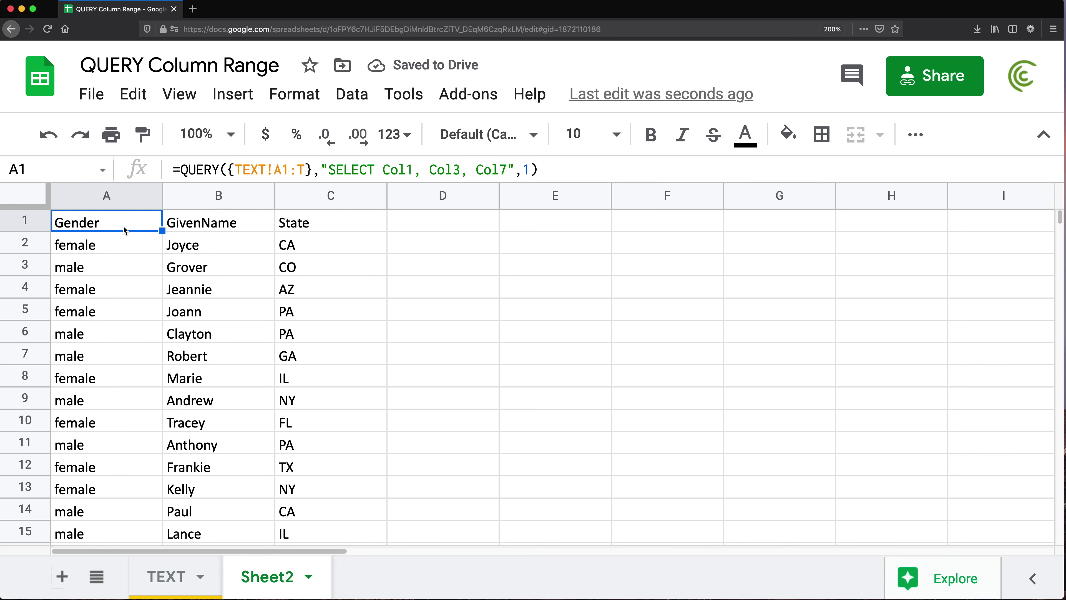
{"action": "key", "text": "Return"}
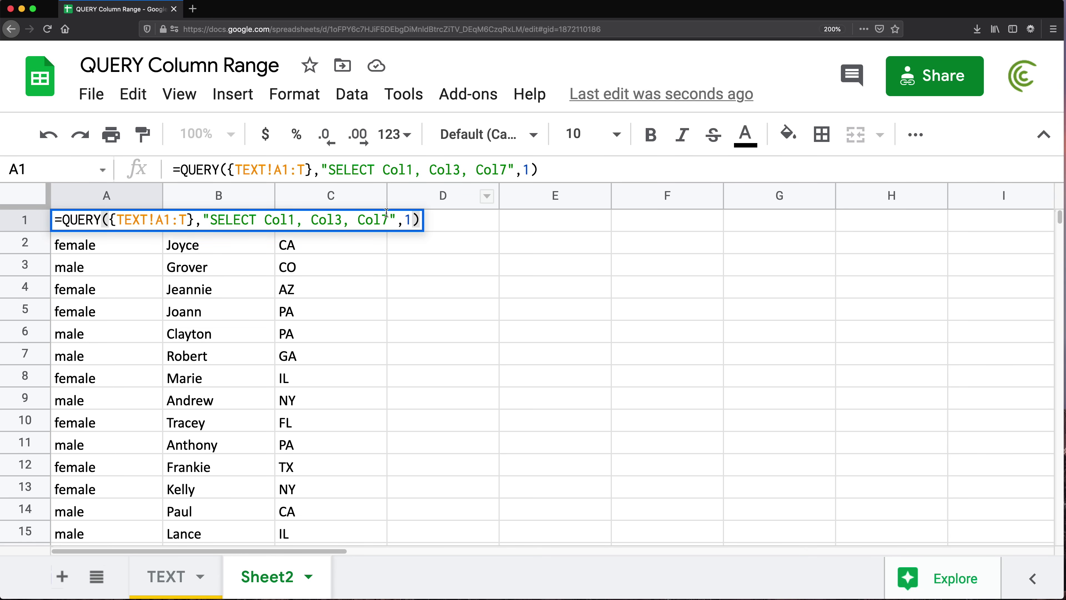
{"action": "left_click", "coordinate": [389, 220]}
{"action": "key", "text": "BackSpace"}
{"action": "type", "text": "5"}
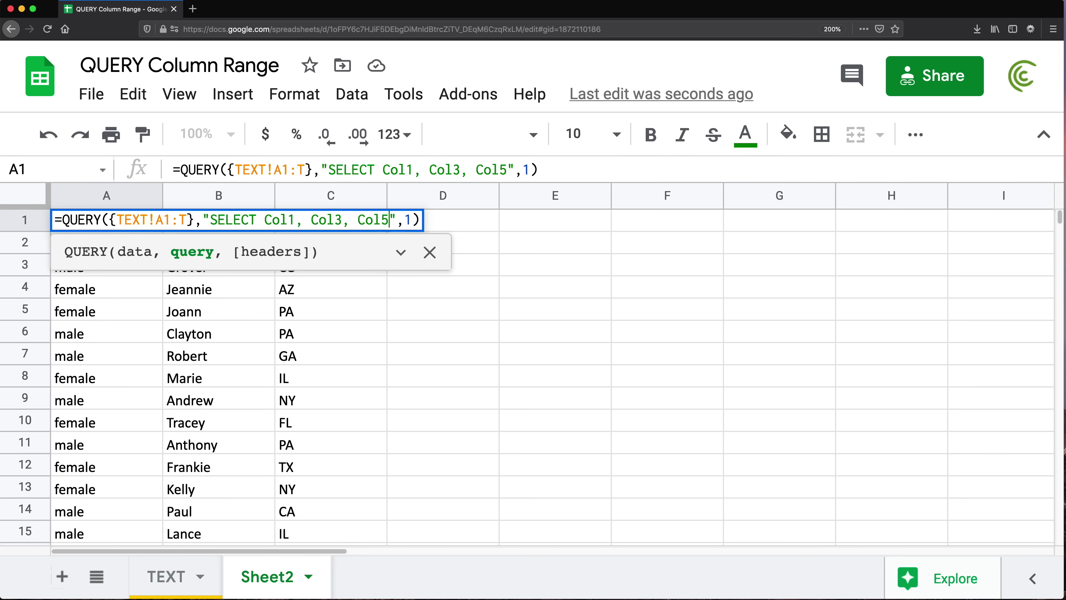
{"action": "key", "text": "Return"}
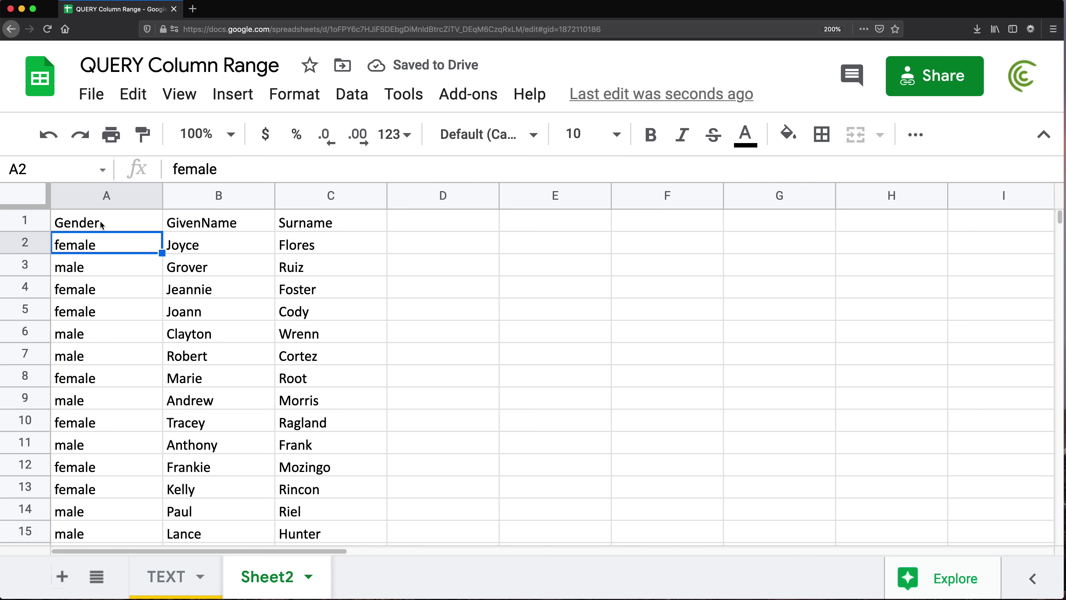
Compare the Col1, Col3 and Col5 references in the formula with the Gender, GivenName and Surname columns on the TEXT sheet.
{"action": "double_click", "coordinate": [101, 223]}
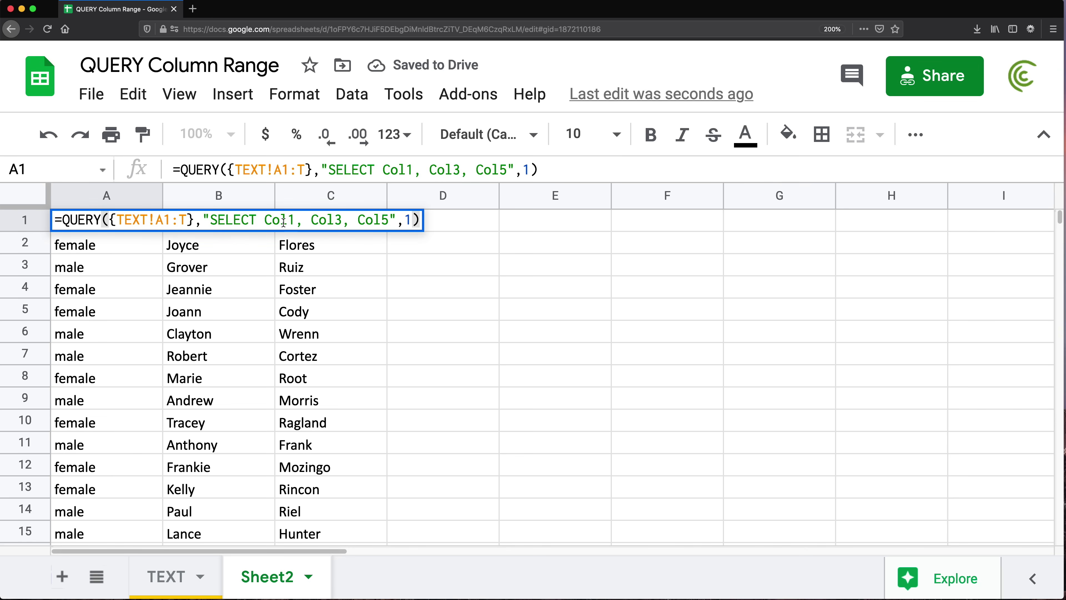
{"action": "left_click_drag", "start_coordinate": [257, 220], "coordinate": [404, 220]}
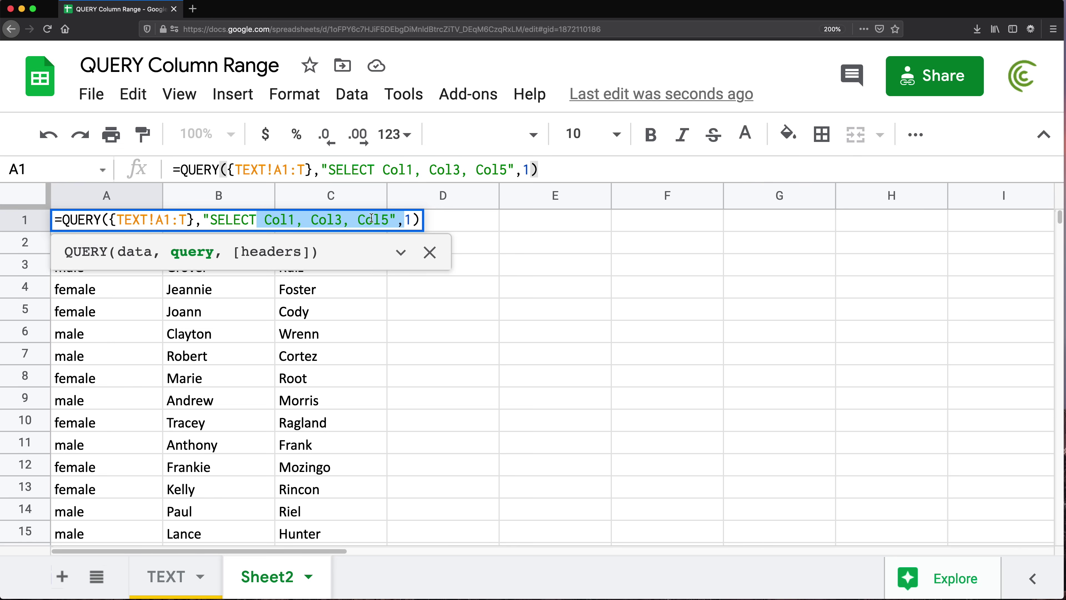
{"action": "left_click", "coordinate": [281, 219]}
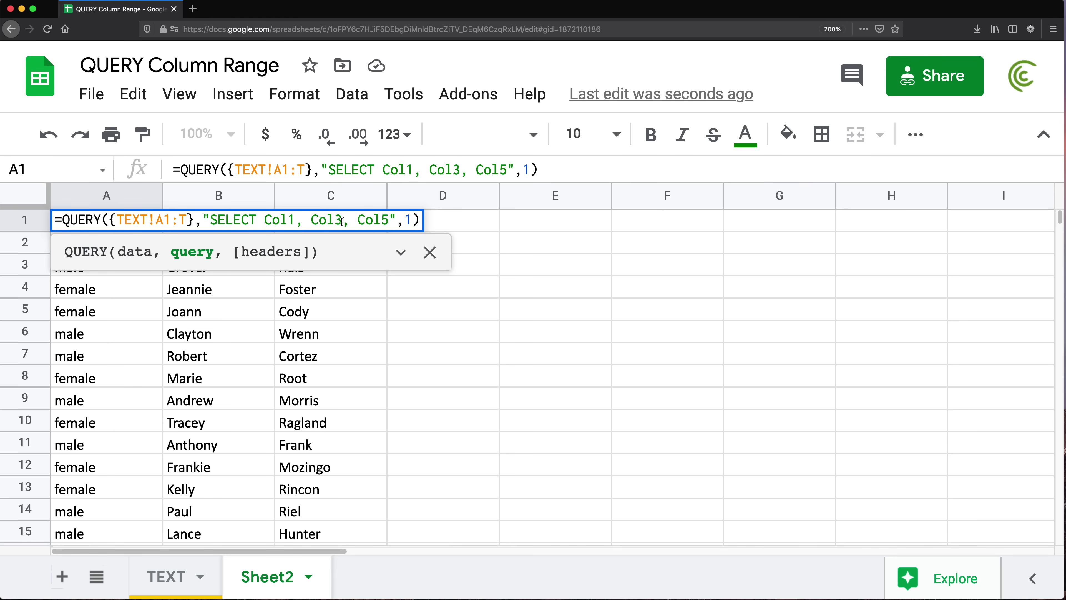
{"action": "key", "text": "Escape"}
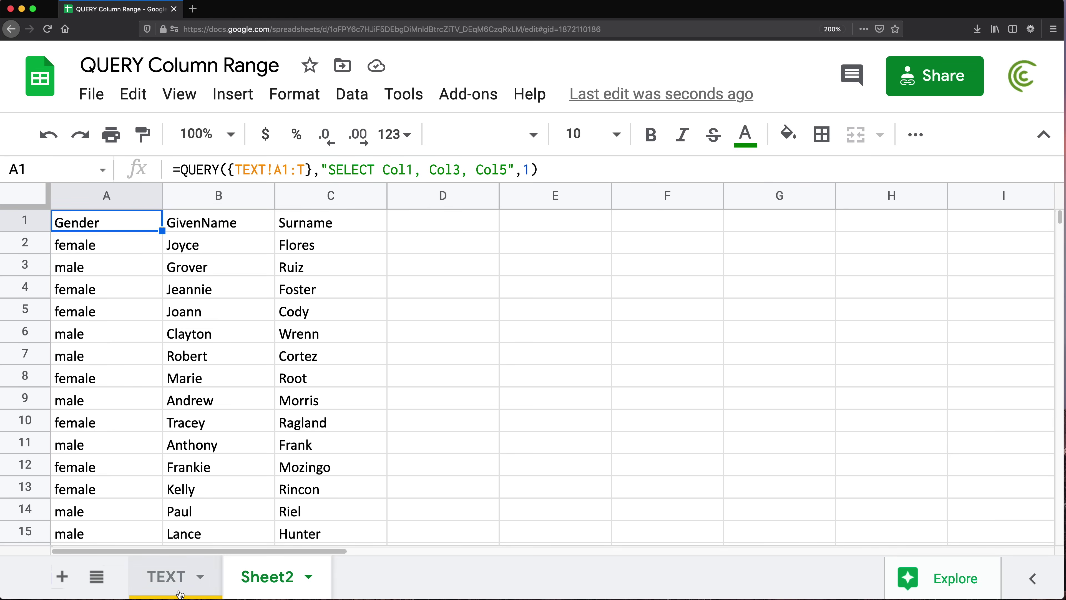
{"action": "left_click", "coordinate": [166, 578]}
{"action": "left_click", "coordinate": [88, 257]}
{"action": "left_click_drag", "start_coordinate": [90, 260], "coordinate": [84, 370]}
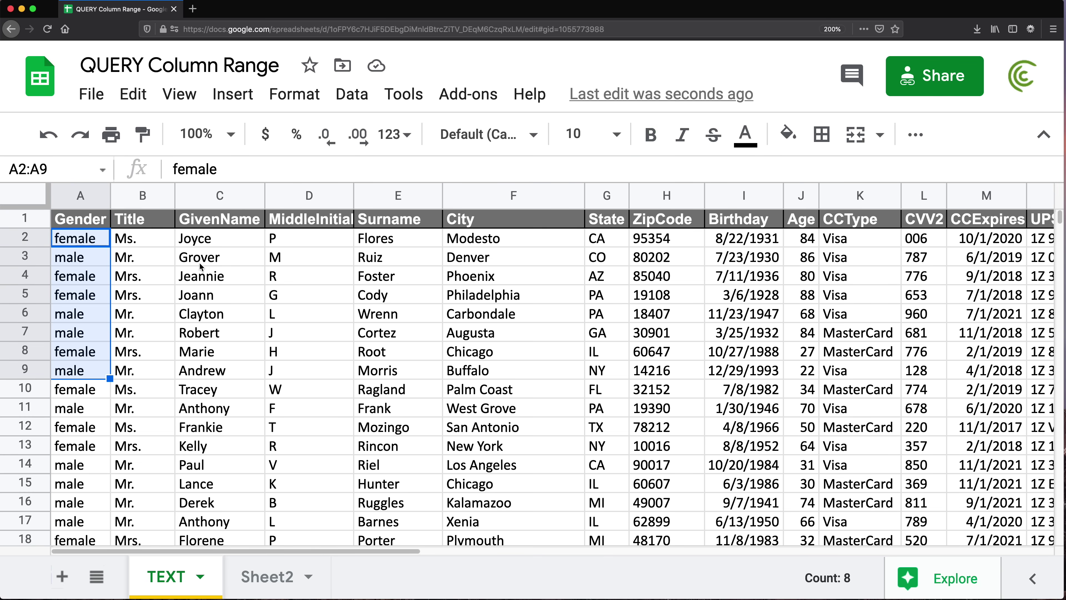
{"action": "left_click_drag", "start_coordinate": [208, 246], "coordinate": [210, 336]}
{"action": "left_click_drag", "start_coordinate": [386, 235], "coordinate": [387, 279]}
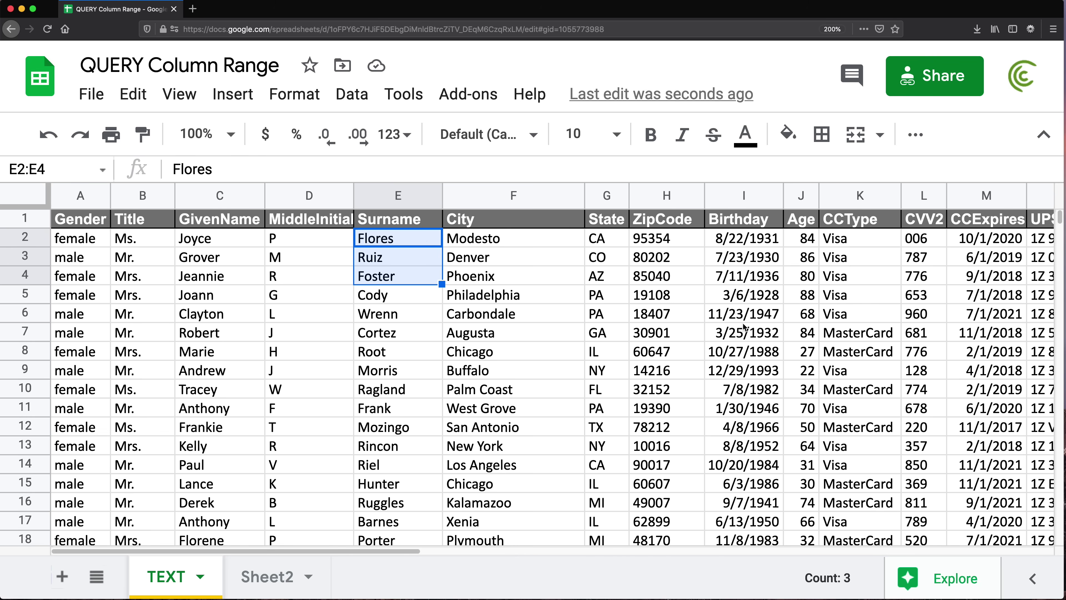
Examine the CCType, CVV2 and CCExpires columns on the TEXT sheet and their position between the other columns.
{"action": "left_click_drag", "start_coordinate": [935, 226], "coordinate": [959, 282]}
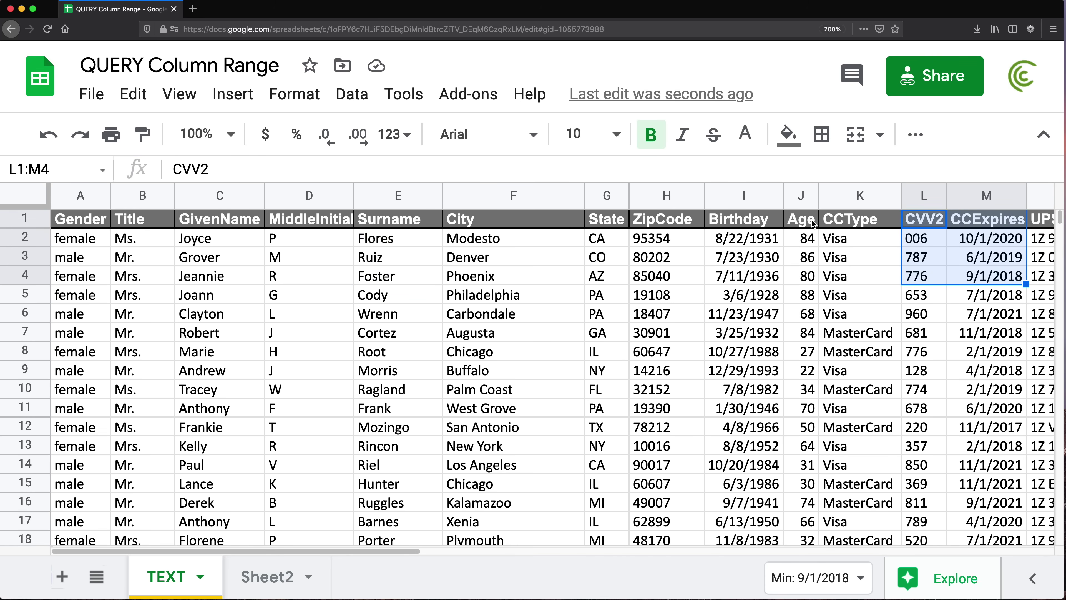
{"action": "left_click_drag", "start_coordinate": [825, 222], "coordinate": [1007, 391]}
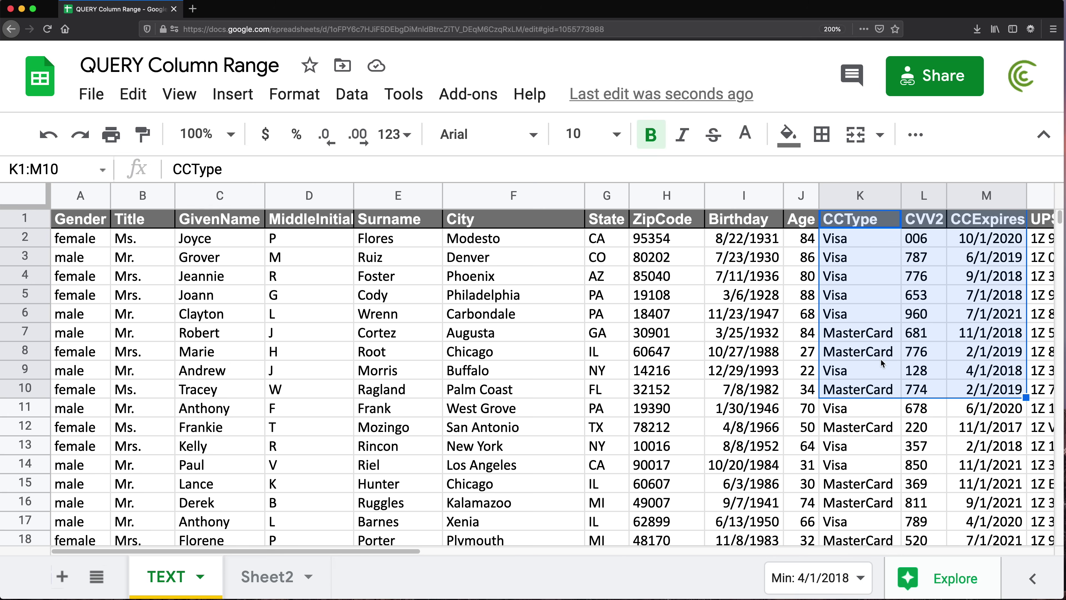
{"action": "left_click", "coordinate": [855, 246]}
{"action": "left_click_drag", "start_coordinate": [856, 248], "coordinate": [866, 455]}
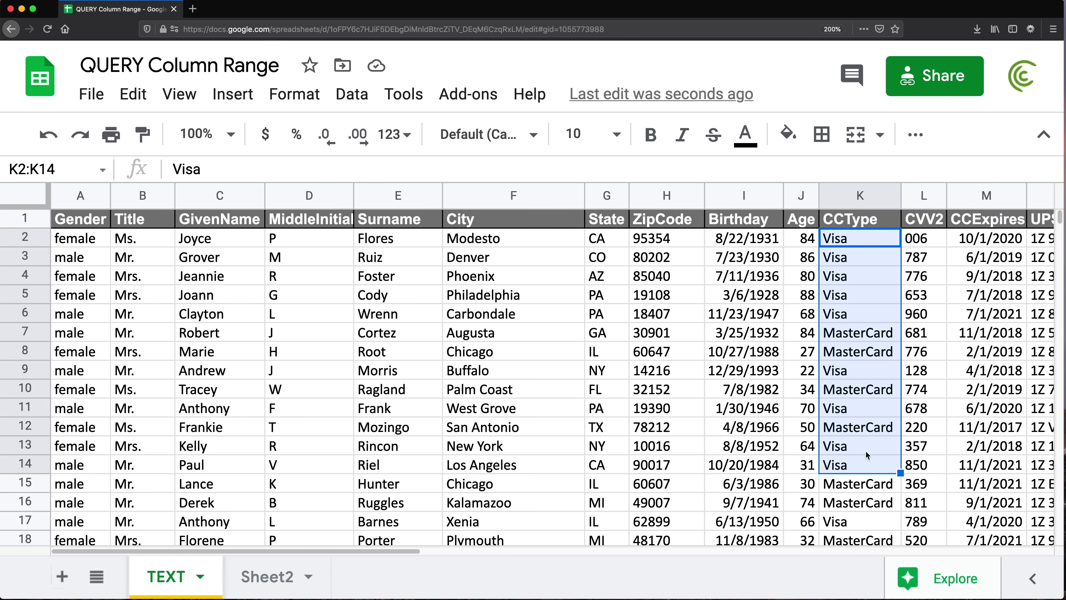
{"action": "left_click_drag", "start_coordinate": [917, 238], "coordinate": [919, 389]}
{"action": "left_click_drag", "start_coordinate": [972, 258], "coordinate": [973, 380]}
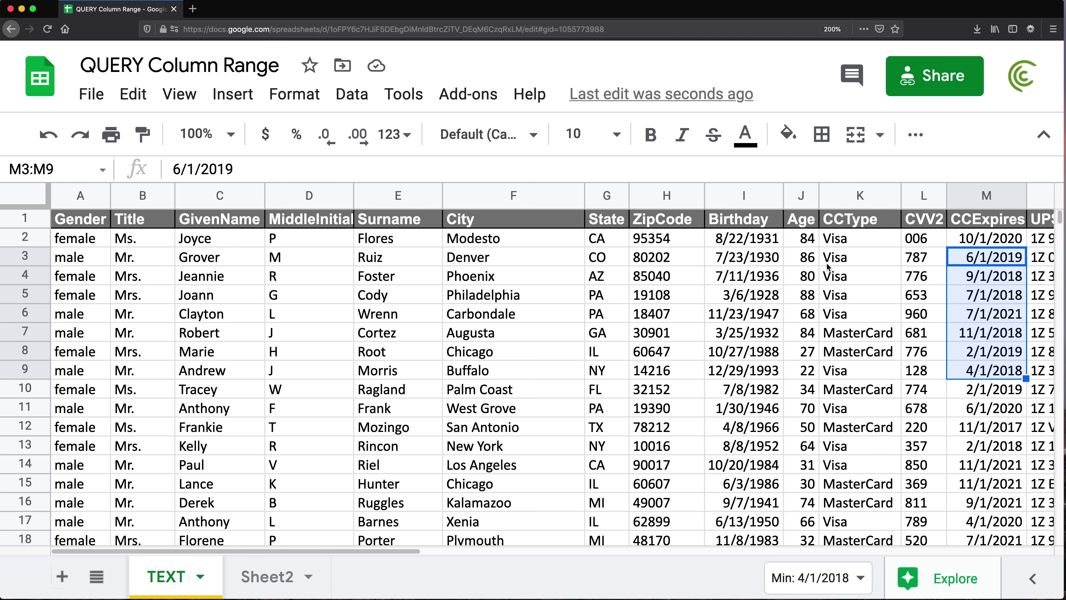
{"action": "left_click", "coordinate": [853, 243]}
Remove the TEXT!A1:T reference from inside the curly braces of the QUERY formula in Sheet2 cell A1.
{"action": "left_click", "coordinate": [273, 577]}
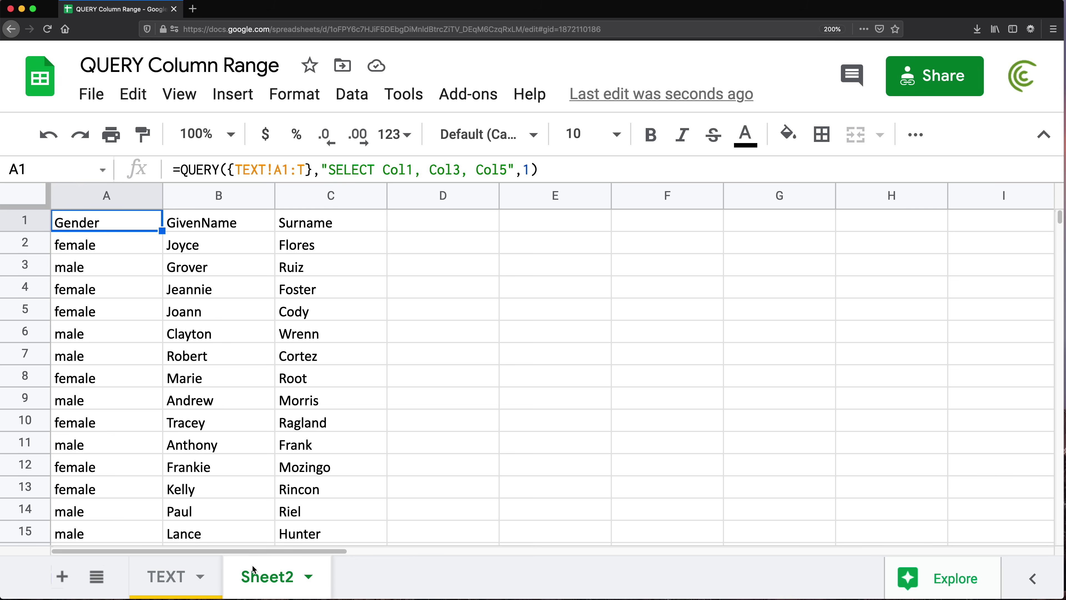
{"action": "double_click", "coordinate": [100, 227]}
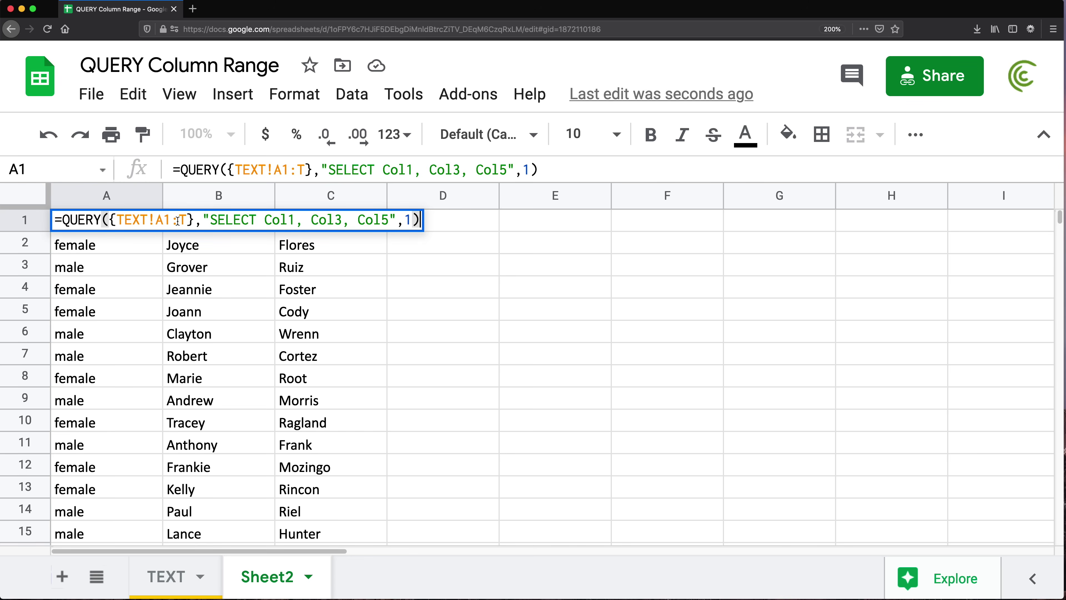
{"action": "left_click", "coordinate": [187, 219]}
{"action": "key", "text": "BackSpace"}
{"action": "key", "text": "BackSpace"}
{"action": "key", "text": "BackSpace"}
{"action": "key", "text": "BackSpace"}
{"action": "key", "text": "BackSpace"}
{"action": "key", "text": "BackSpace"}
{"action": "key", "text": "BackSpace"}
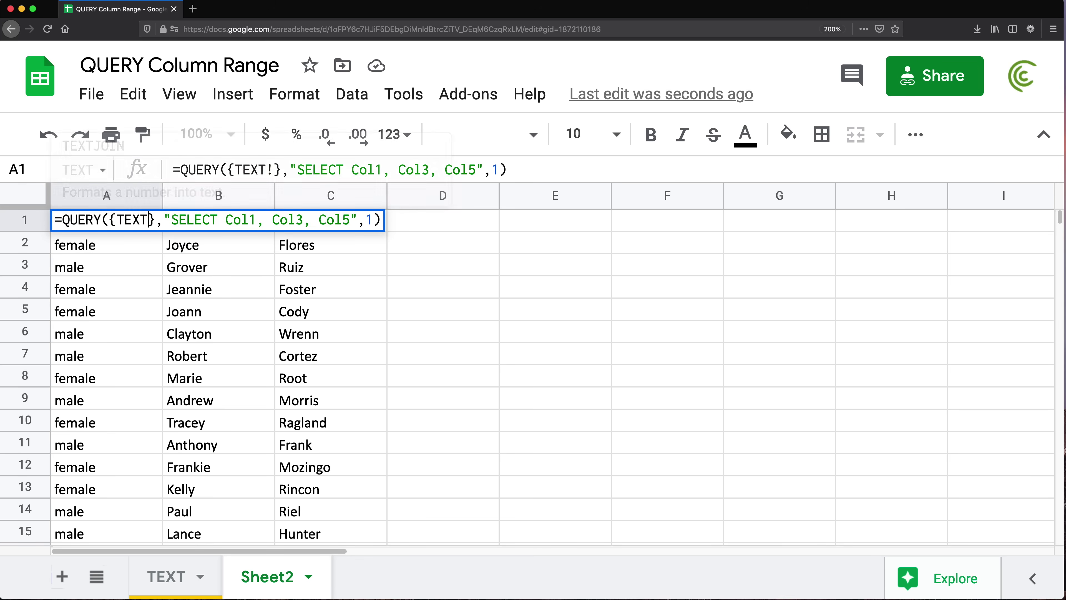
{"action": "key", "text": "BackSpace"}
{"action": "key", "text": "BackSpace"}
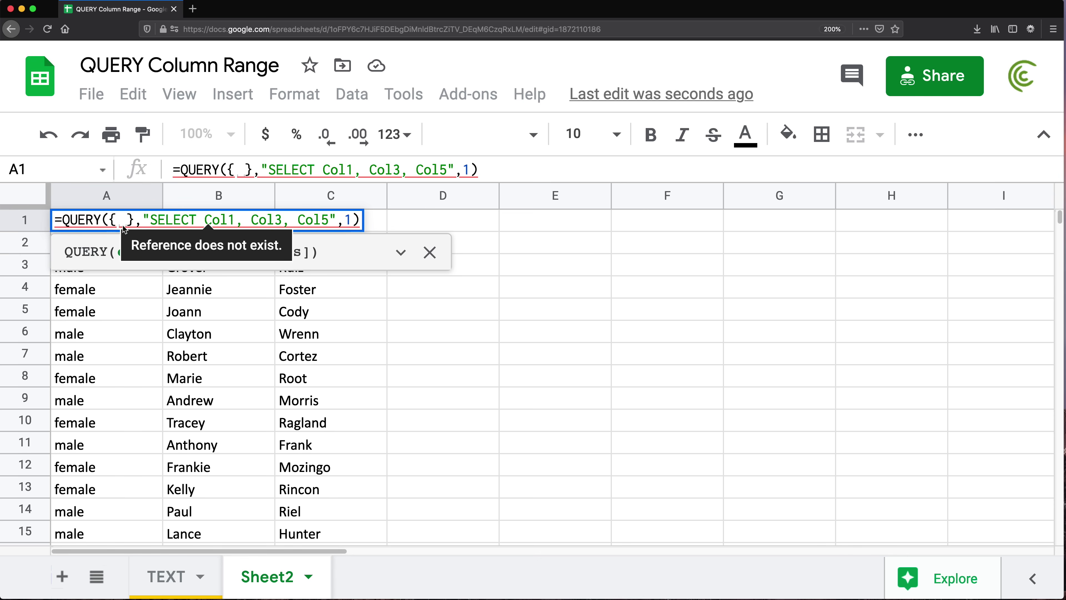
Insert the open-ended range TEXT!A1:J, covering Gender to Age, inside the curly braces.
{"action": "left_click", "coordinate": [165, 576]}
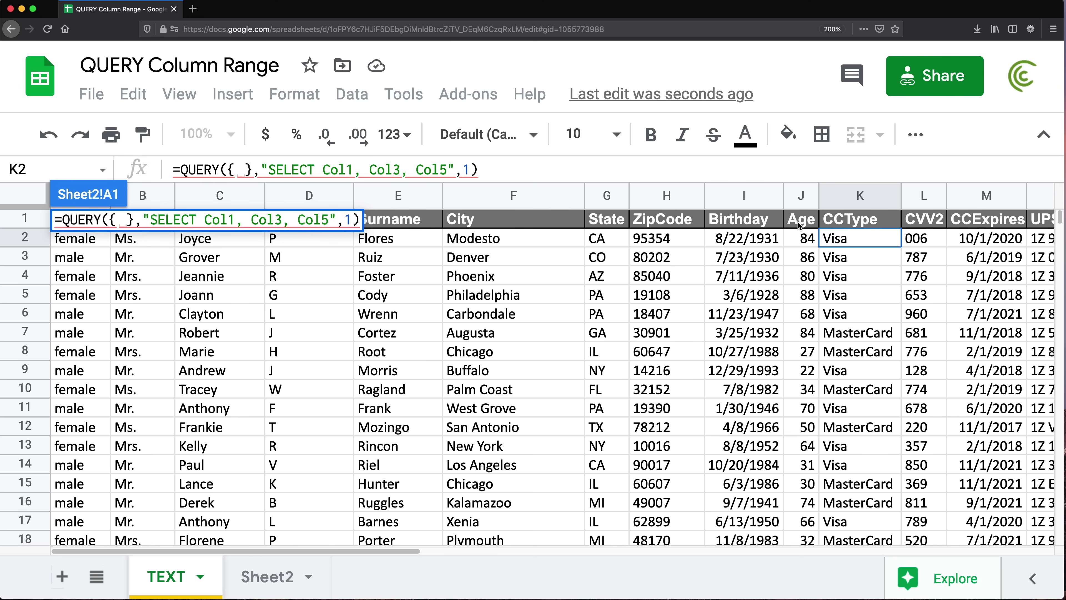
{"action": "left_click_drag", "start_coordinate": [805, 226], "coordinate": [3, 462]}
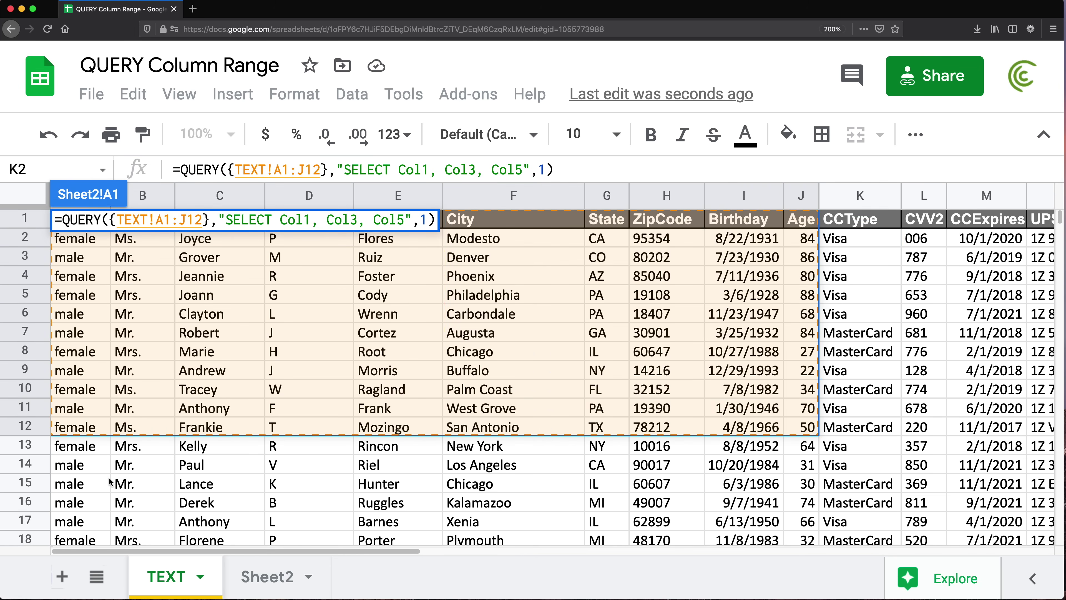
{"action": "key", "text": "BackSpace"}
{"action": "key", "text": "BackSpace"}
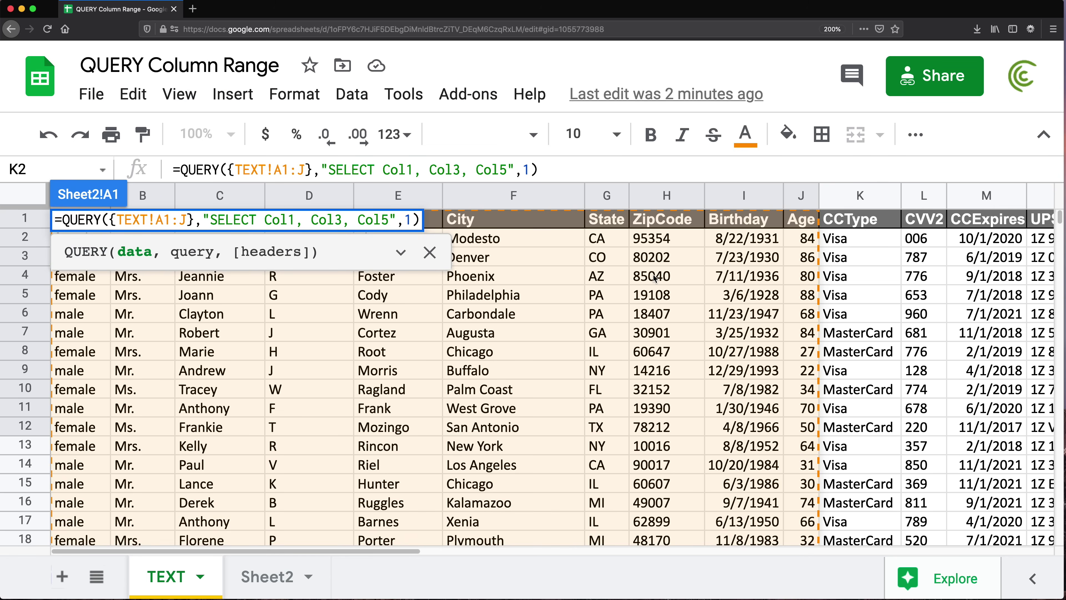
Add the open-ended range TEXT!N1:T after a comma as the second range inside the curly braces.
{"action": "type", "text": ","}
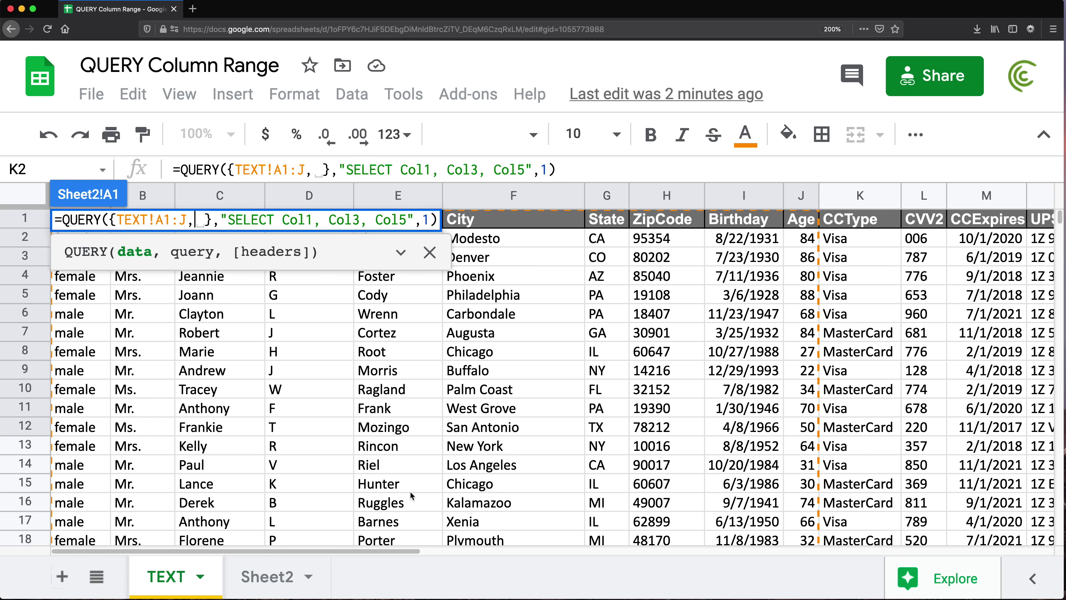
{"action": "left_click_drag", "start_coordinate": [359, 550], "coordinate": [558, 552]}
{"action": "left_click_drag", "start_coordinate": [680, 221], "coordinate": [781, 333]}
{"action": "key", "text": "BackSpace"}
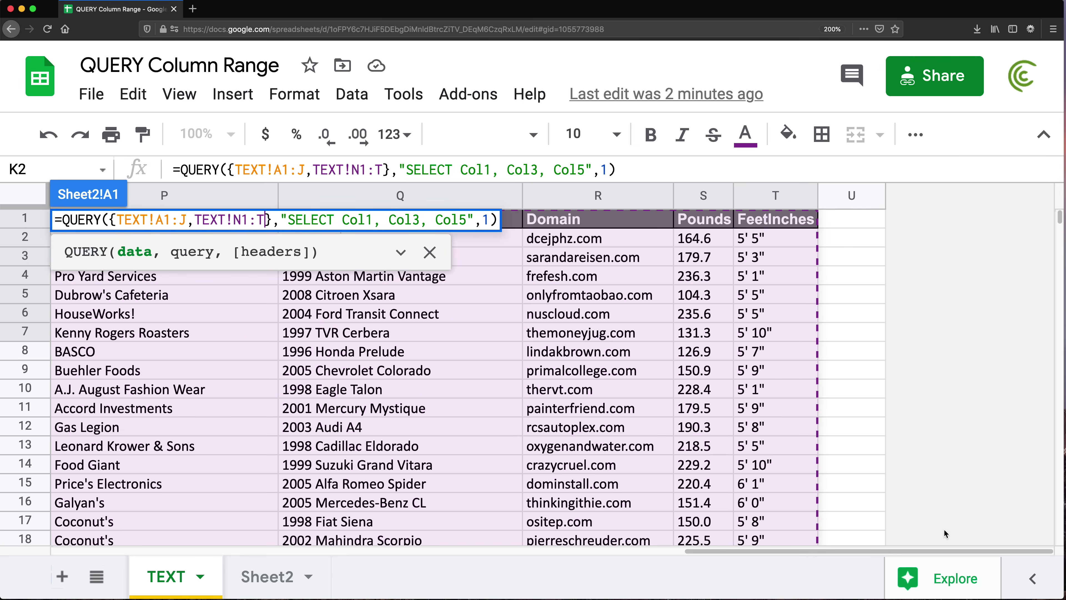
Replace the Col1, Col3, Col5 list in the QUERY's SELECT clause with * and enter the formula in Sheet2 cell A1.
{"action": "left_click_drag", "start_coordinate": [830, 554], "coordinate": [439, 562]}
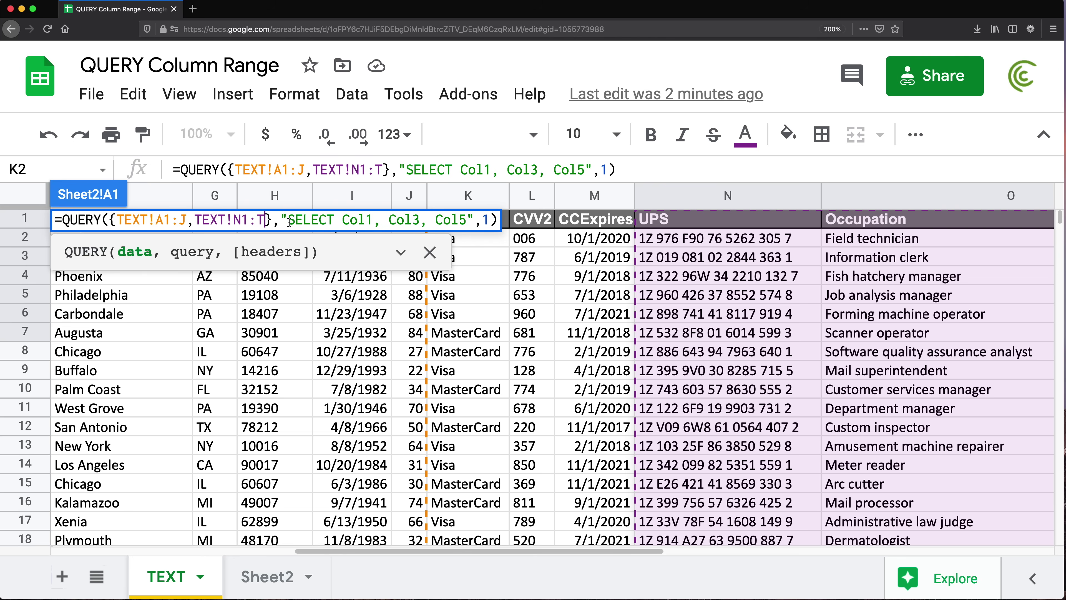
{"action": "left_click_drag", "start_coordinate": [341, 221], "coordinate": [467, 224]}
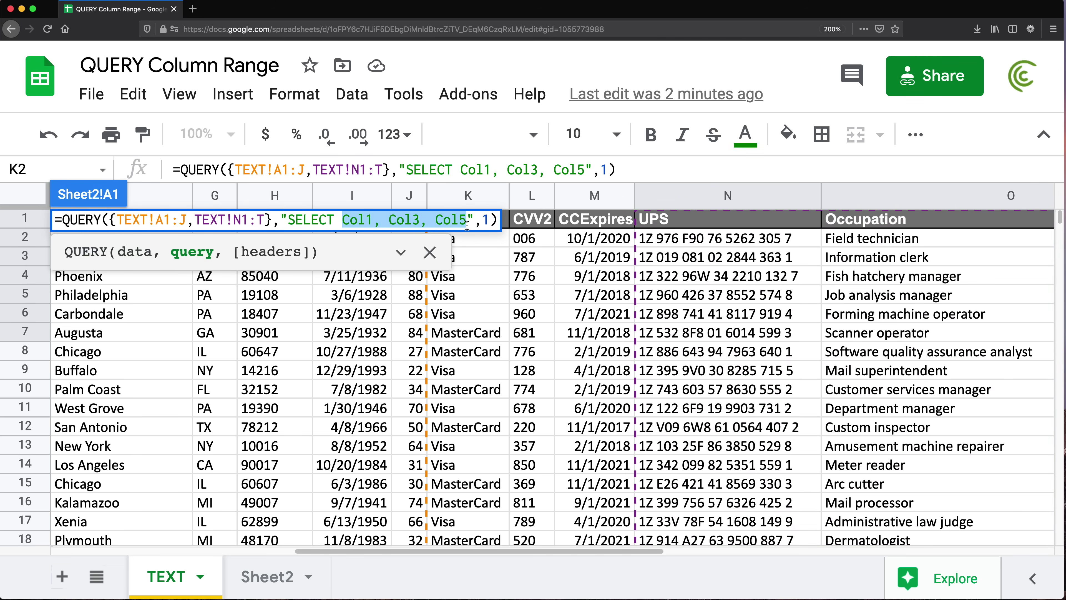
{"action": "key", "text": "BackSpace"}
{"action": "type", "text": "*"}
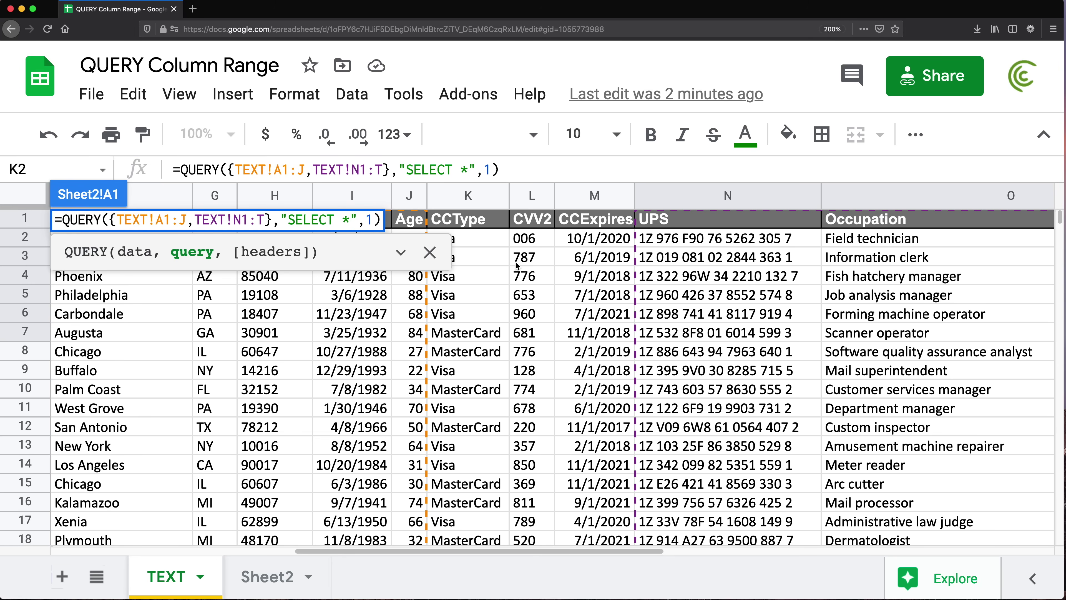
{"action": "key", "text": "Return"}
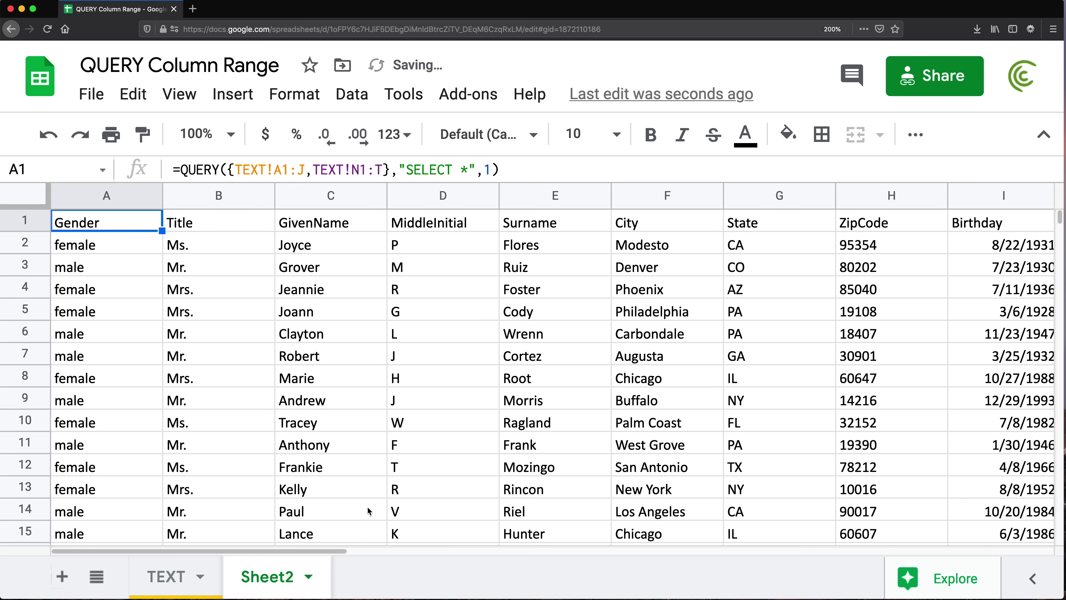
Compare the Age and UPS columns in the Sheet2 query result with their positions on the TEXT sheet.
{"action": "left_click_drag", "start_coordinate": [323, 551], "coordinate": [540, 551]}
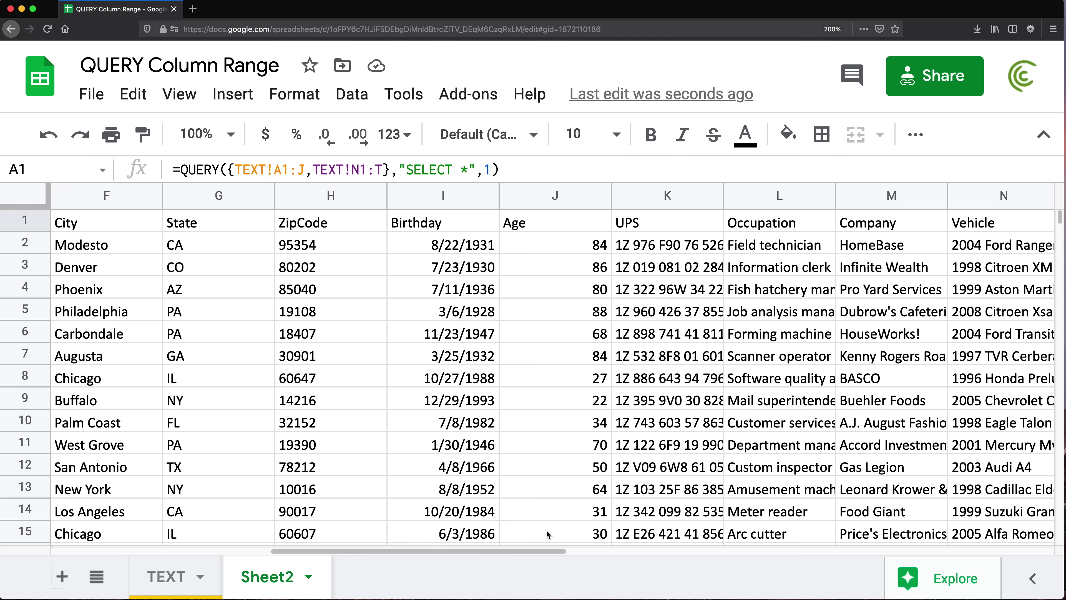
{"action": "left_click_drag", "start_coordinate": [583, 222], "coordinate": [587, 378]}
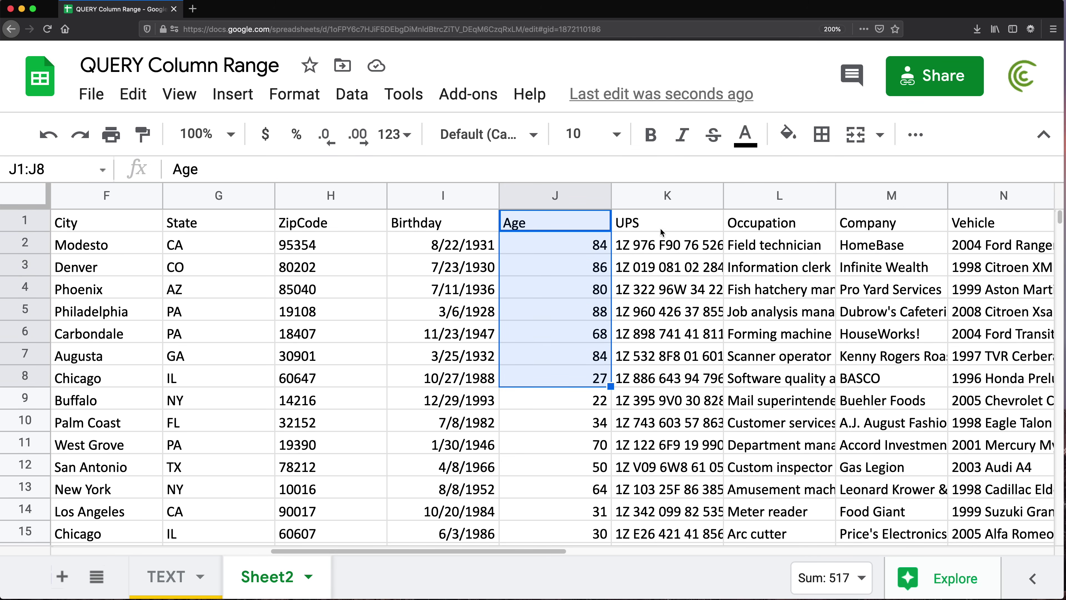
{"action": "left_click_drag", "start_coordinate": [656, 219], "coordinate": [672, 378]}
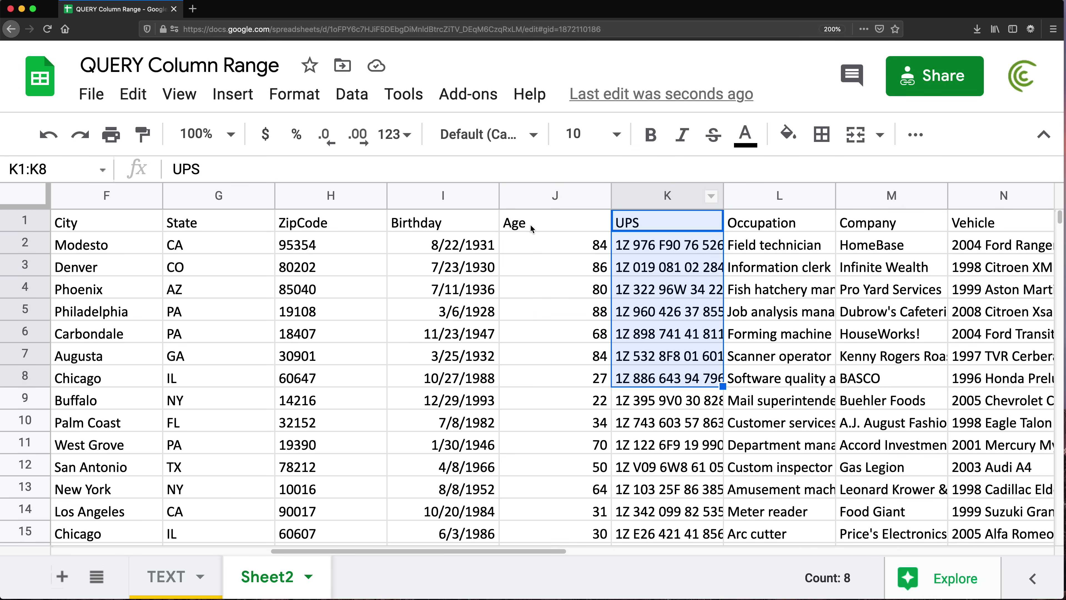
{"action": "left_click", "coordinate": [200, 562]}
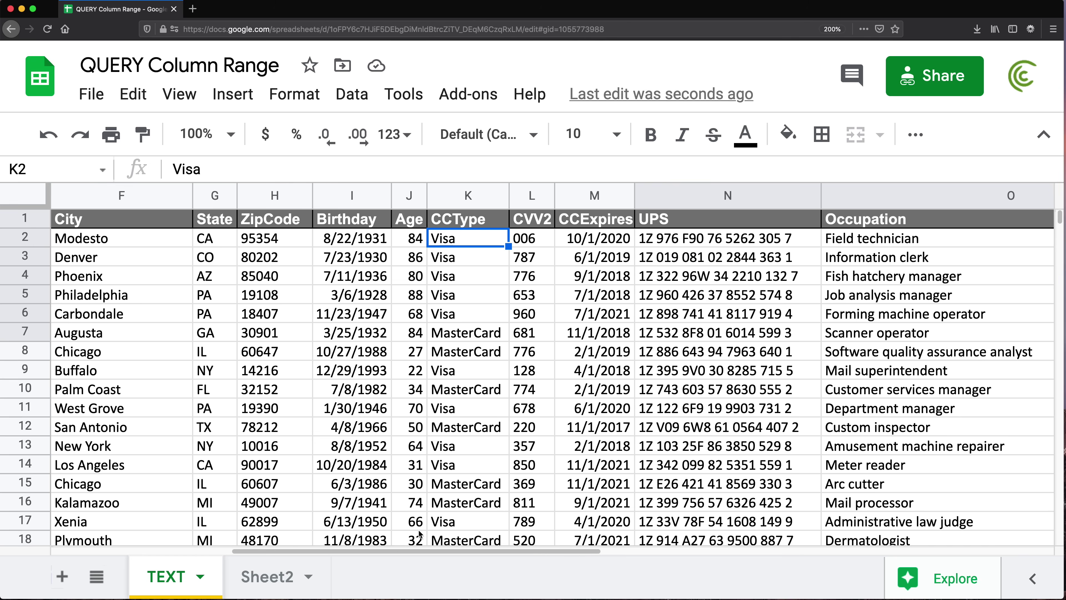
{"action": "left_click_drag", "start_coordinate": [409, 225], "coordinate": [411, 334]}
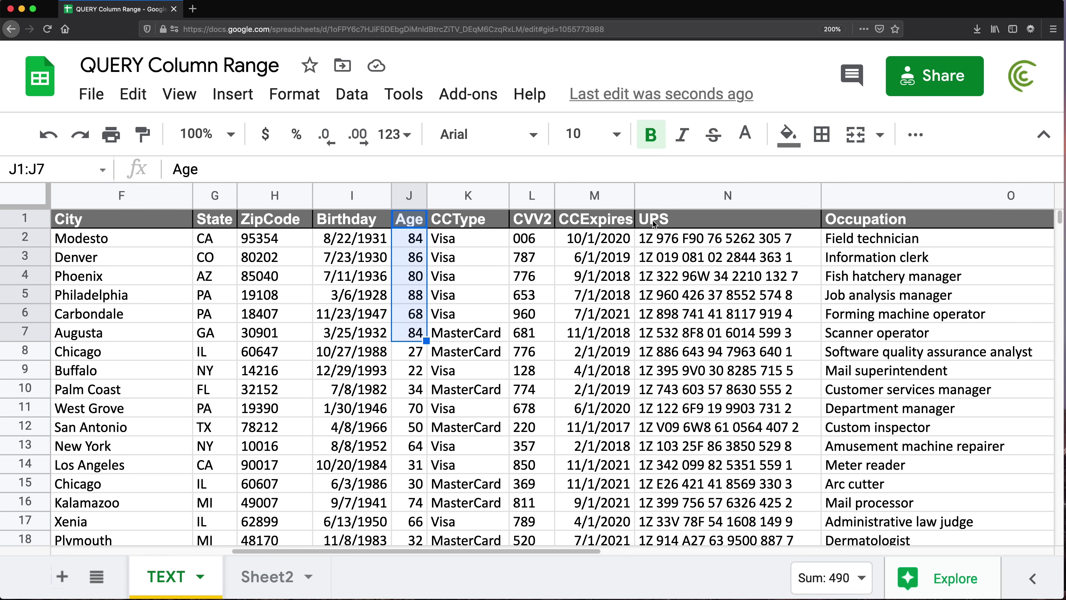
{"action": "left_click_drag", "start_coordinate": [655, 220], "coordinate": [663, 463]}
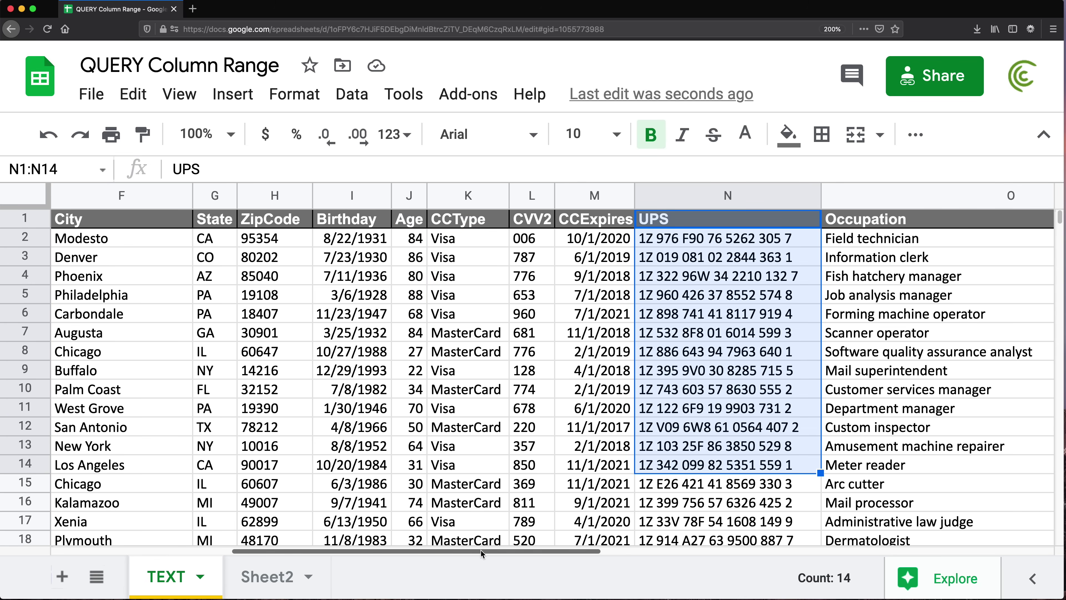
{"action": "left_click_drag", "start_coordinate": [485, 554], "coordinate": [285, 559]}
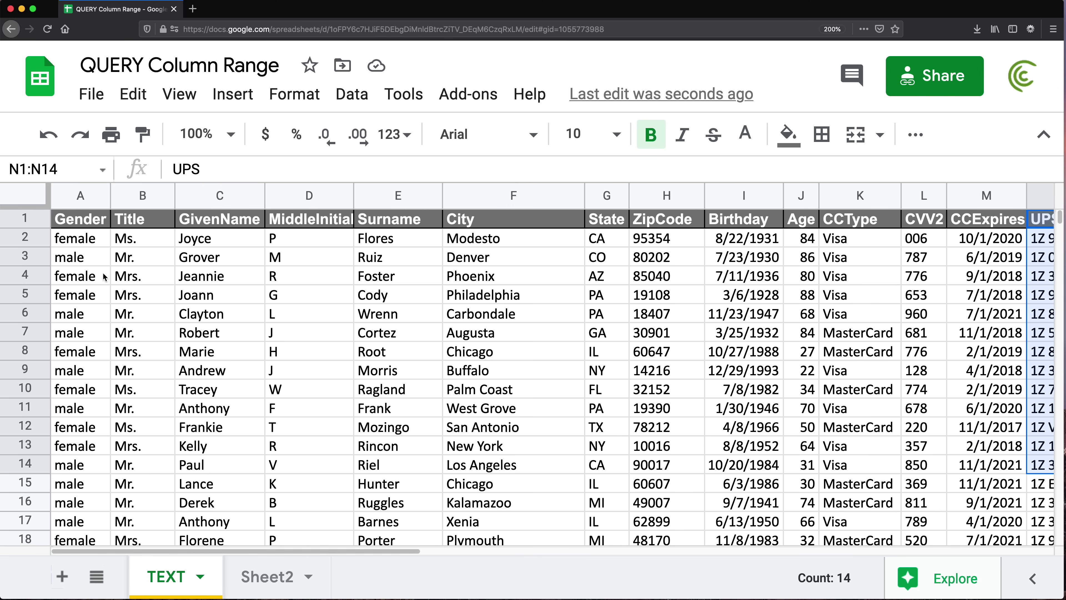
{"action": "left_click", "coordinate": [89, 222]}
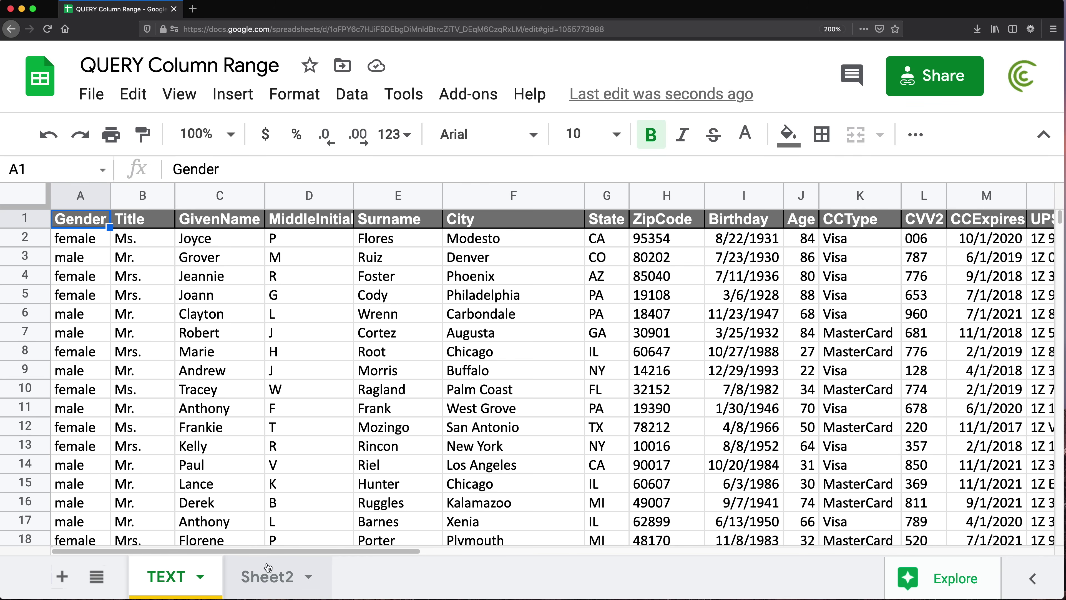
{"action": "left_click", "coordinate": [269, 576]}
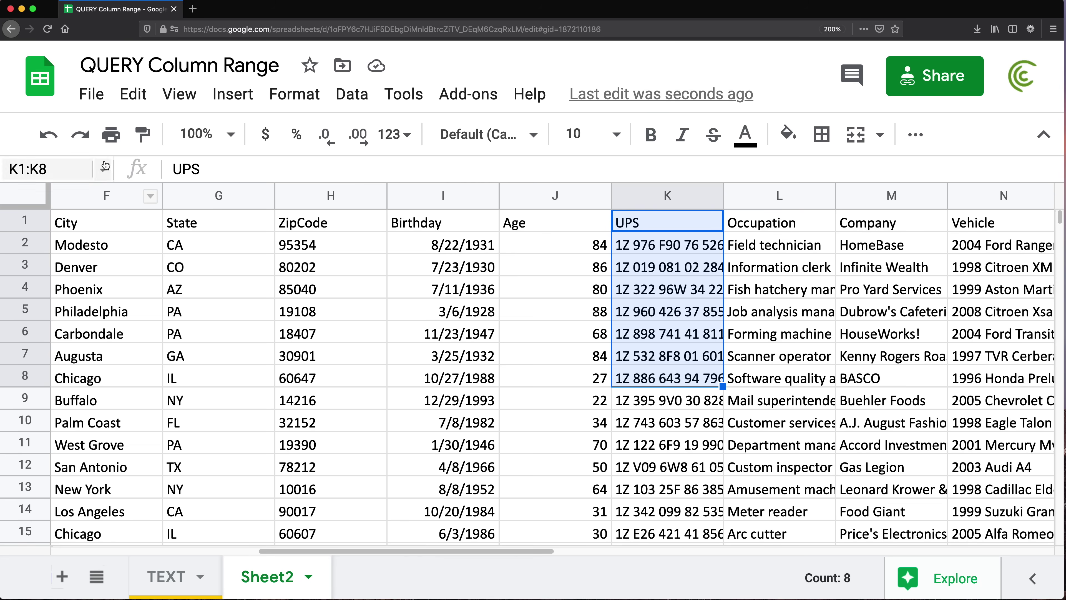
{"action": "left_click_drag", "start_coordinate": [480, 551], "coordinate": [157, 574]}
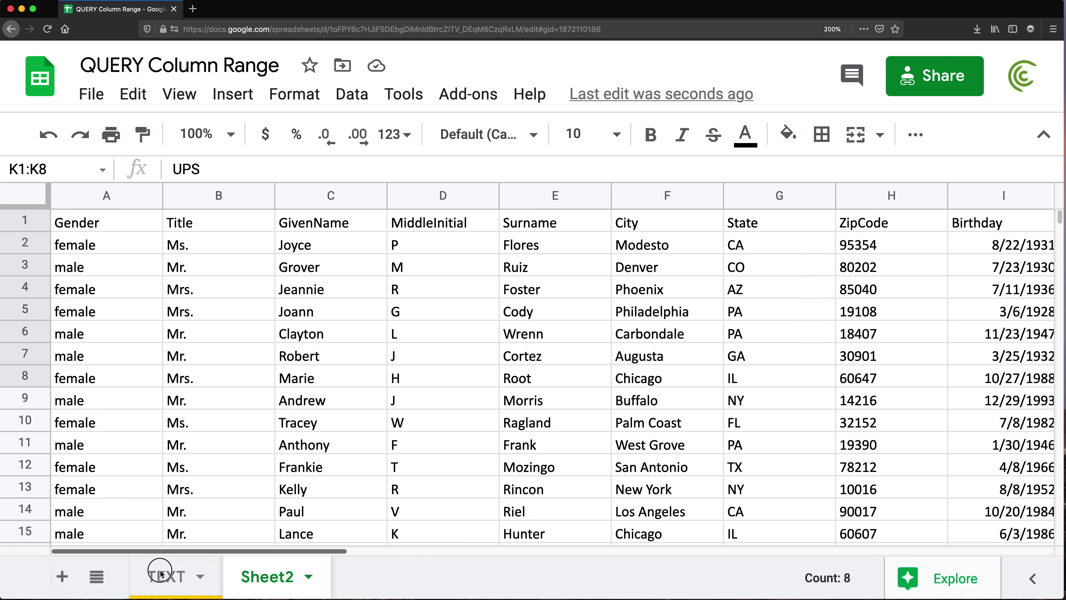
Try a comma and a backslash as the separator after TEXT!N1:T in the QUERY formula in Sheet2 cell A1.
{"action": "left_click", "coordinate": [93, 229]}
{"action": "key", "text": "Return"}
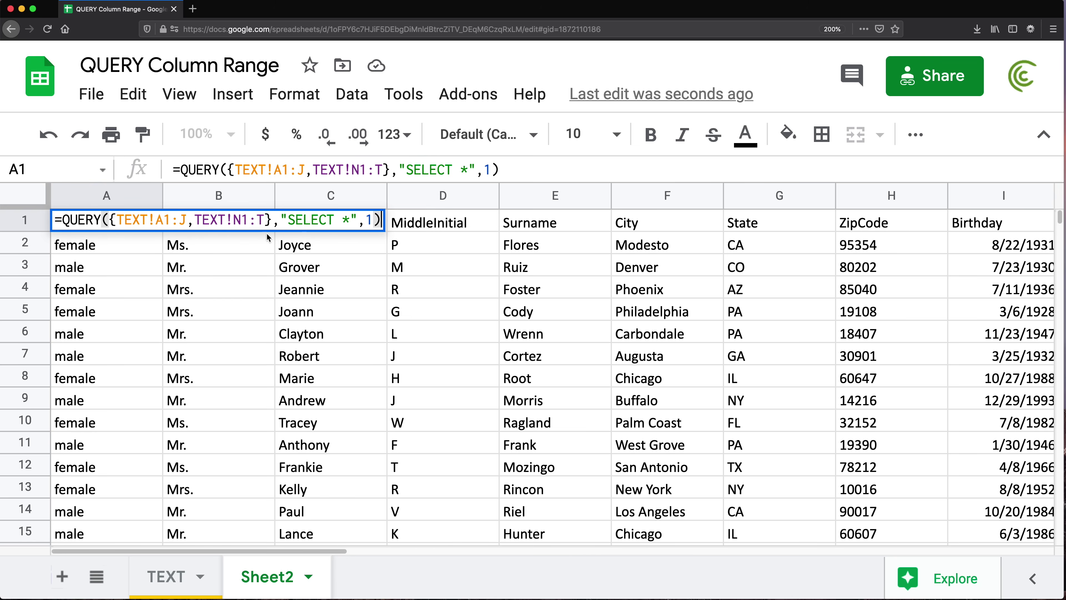
{"action": "left_click", "coordinate": [264, 220]}
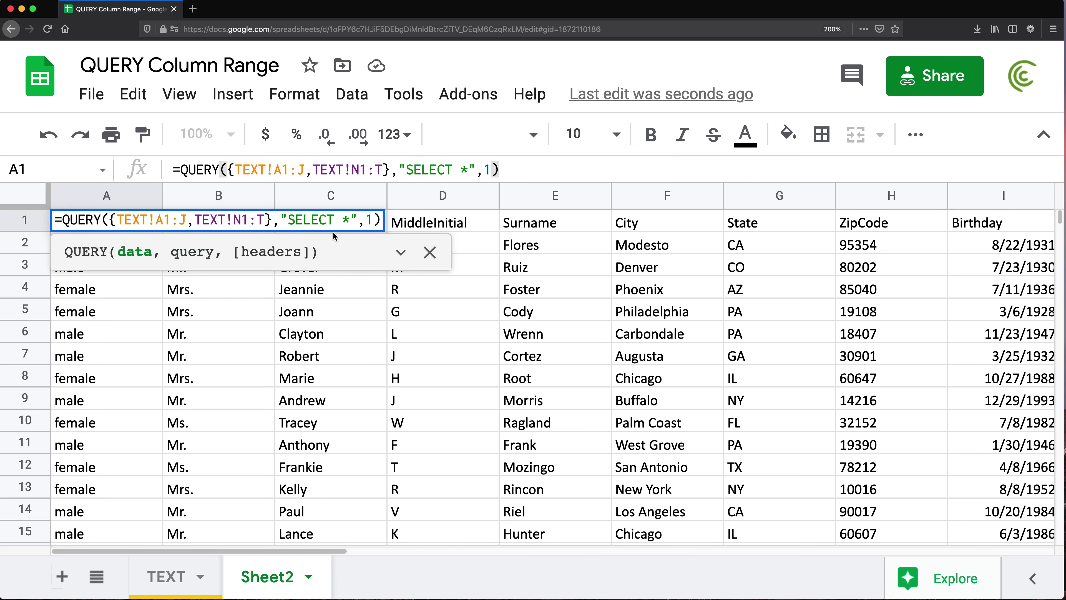
{"action": "type", "text": ","}
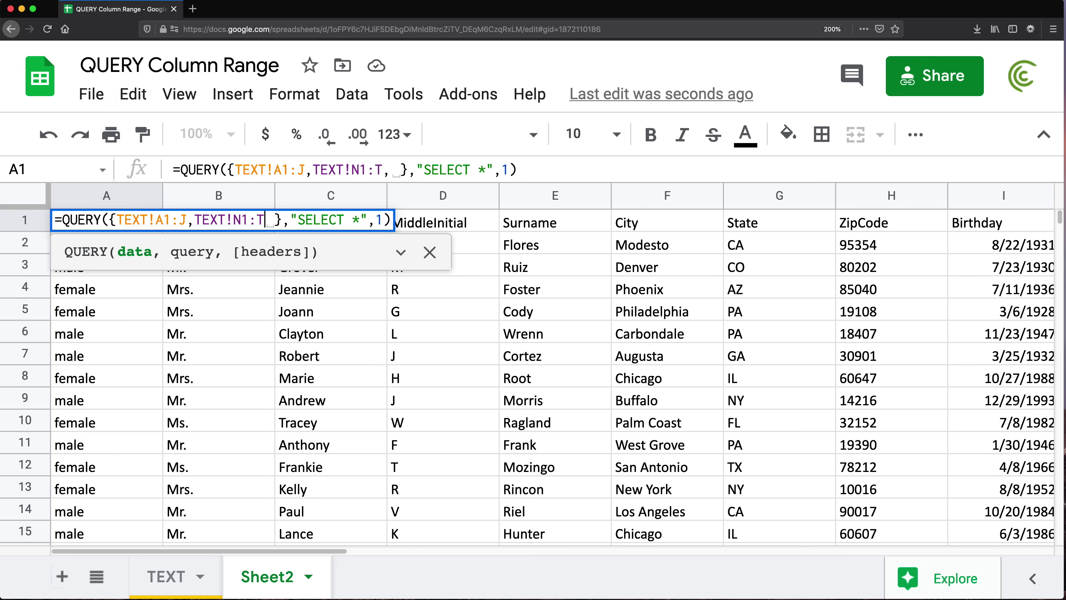
{"action": "key", "text": "BackSpace"}
{"action": "type", "text": "\\"}
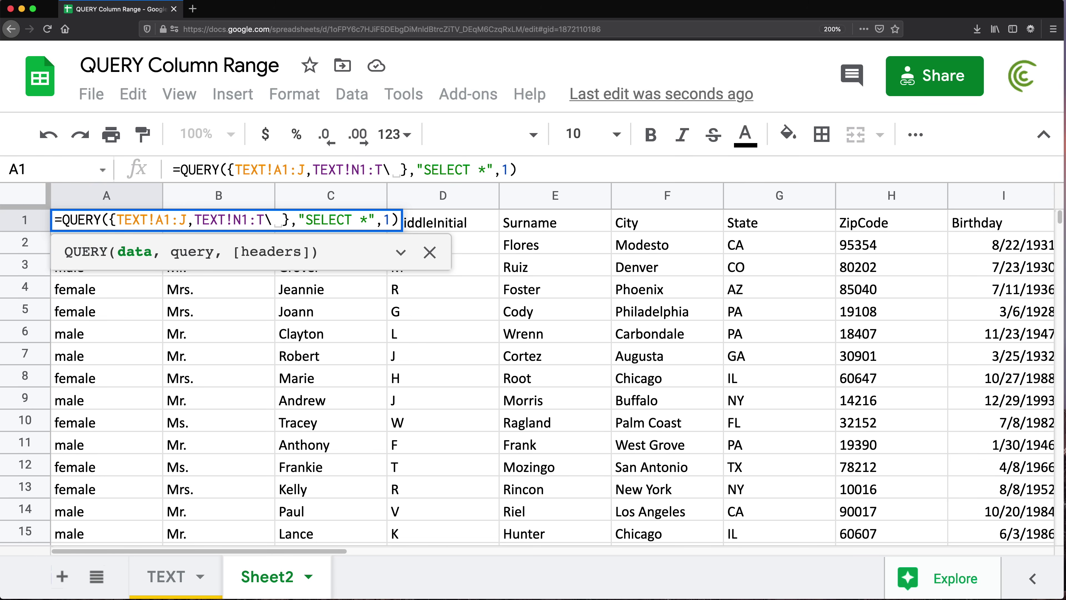
{"action": "key", "text": "BackSpace"}
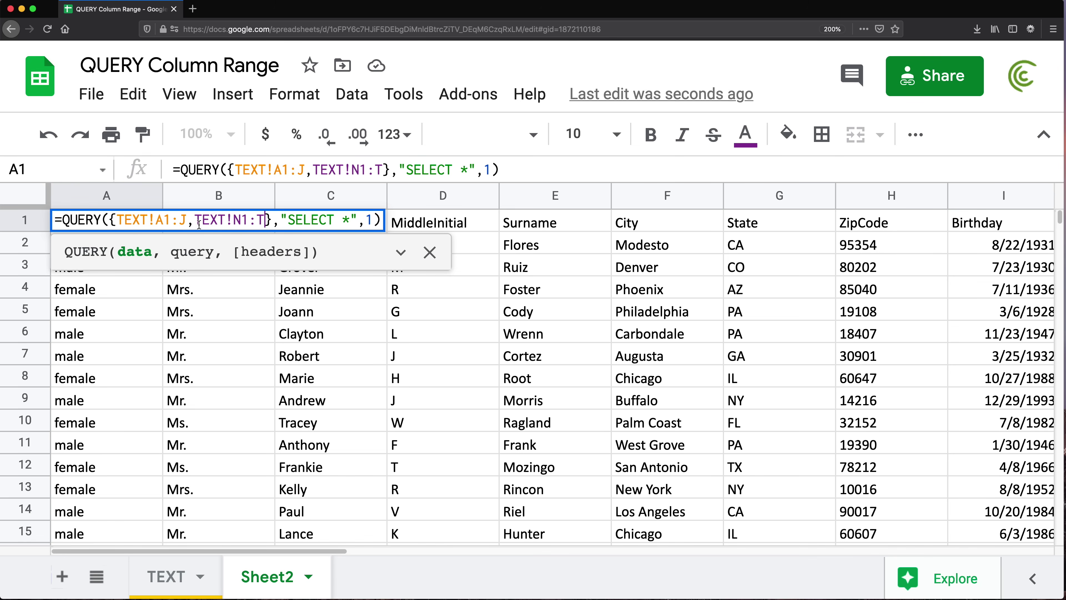
{"action": "left_click_drag", "start_coordinate": [117, 219], "coordinate": [267, 218]}
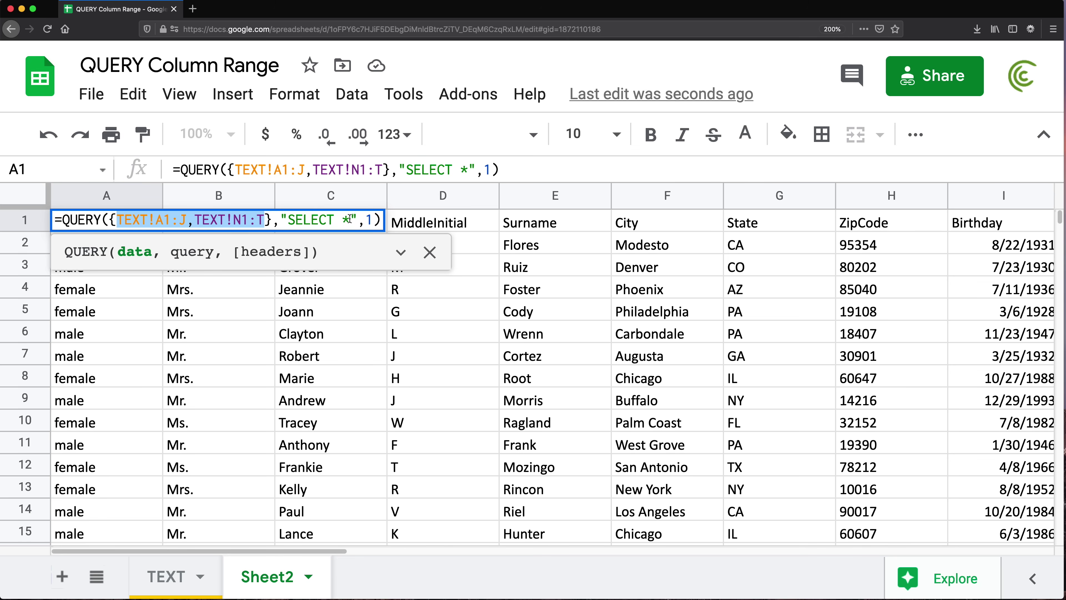
{"action": "key", "text": "Return"}
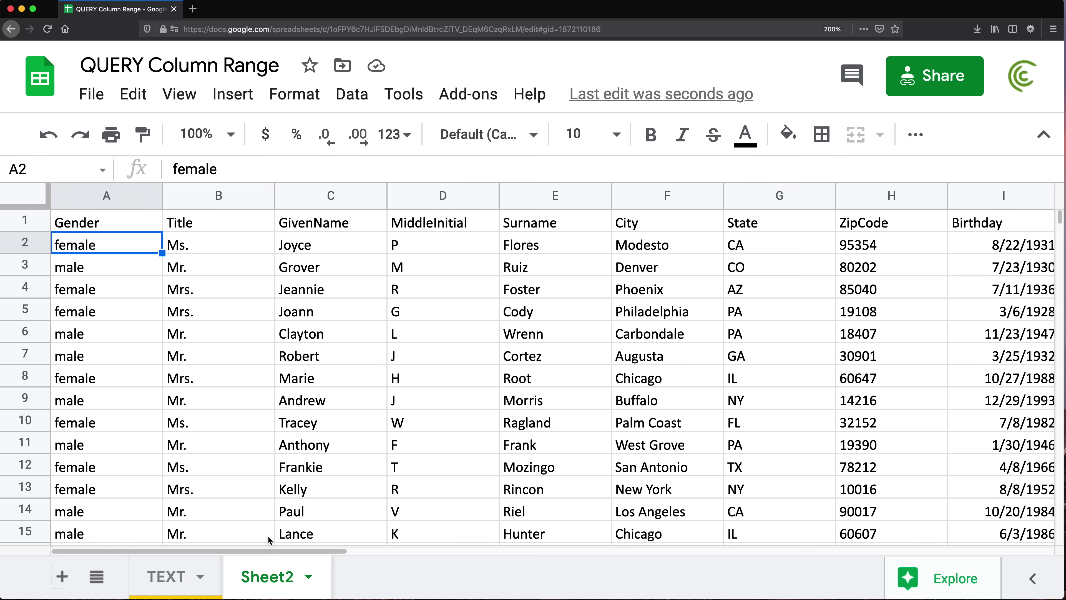
Examine the Occupation column on the TEXT sheet and its position among the columns after UPS.
{"action": "left_click", "coordinate": [166, 583]}
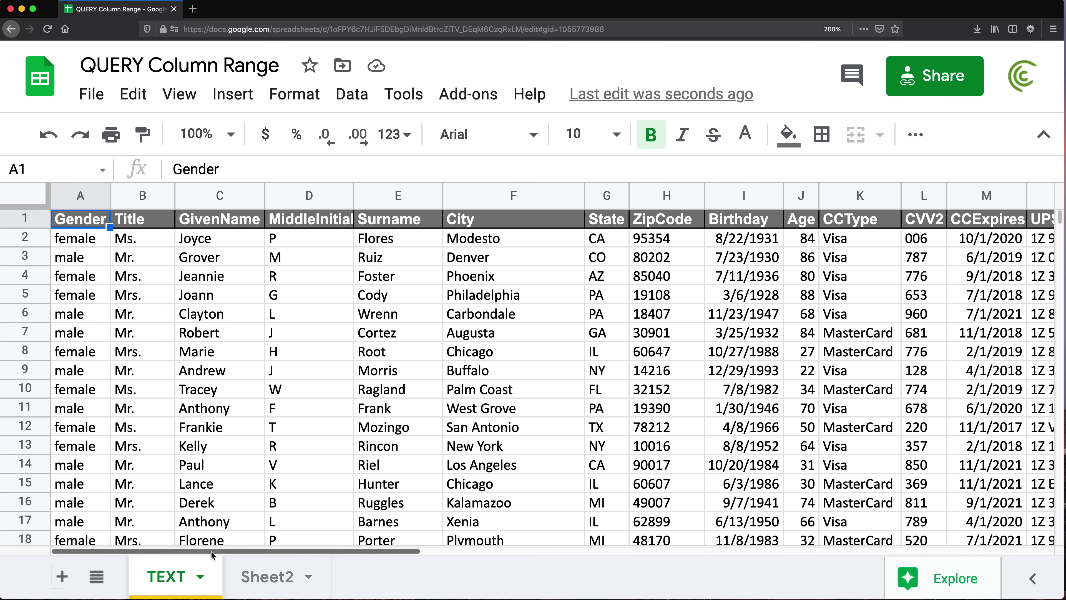
{"action": "left_click_drag", "start_coordinate": [221, 551], "coordinate": [606, 551]}
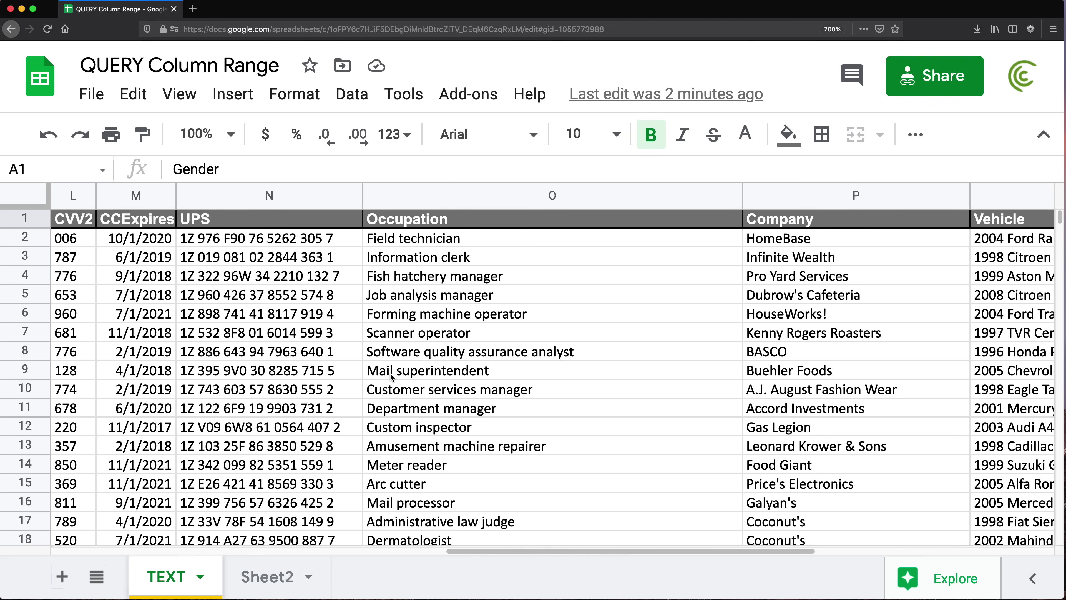
{"action": "left_click_drag", "start_coordinate": [474, 236], "coordinate": [478, 433]}
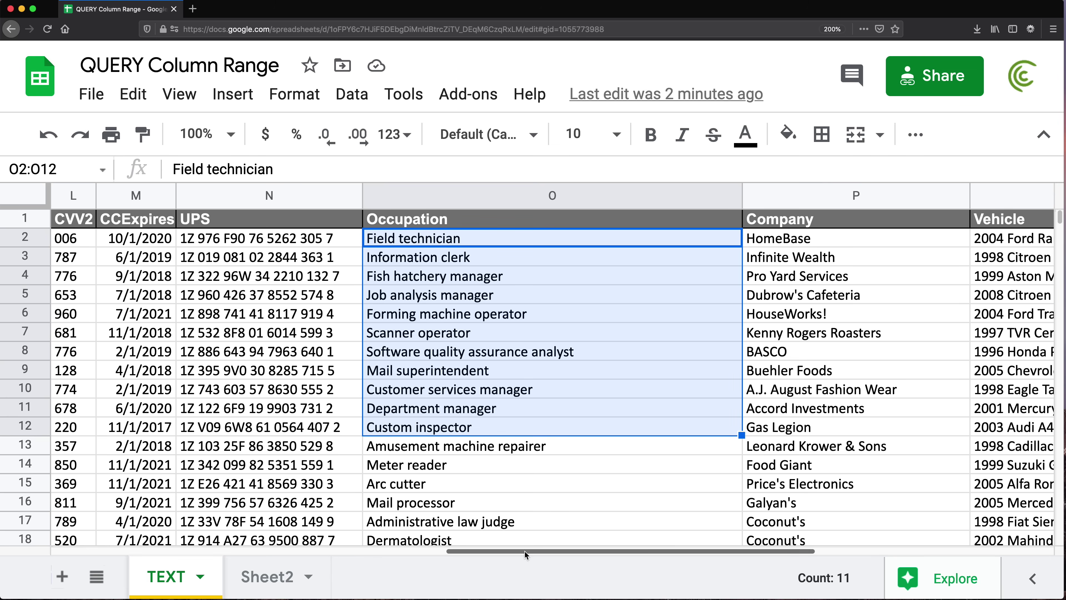
{"action": "left_click_drag", "start_coordinate": [525, 553], "coordinate": [79, 546]}
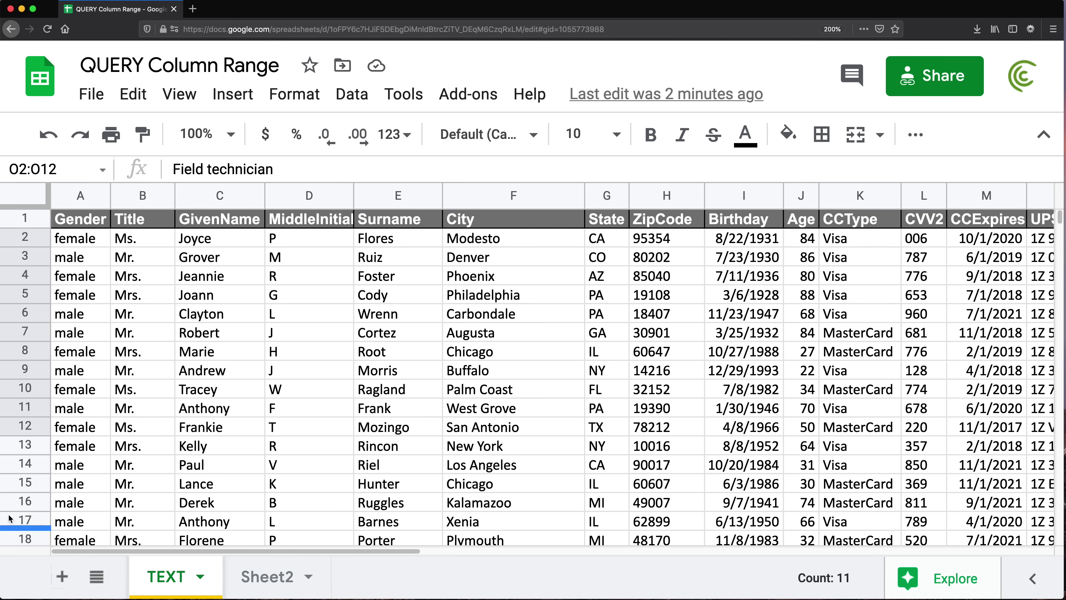
Go through the TEXT sheet's columns in order from Gender to Age, skipping the credit card columns, and on to UPS and Occupation.
{"action": "left_click", "coordinate": [101, 220]}
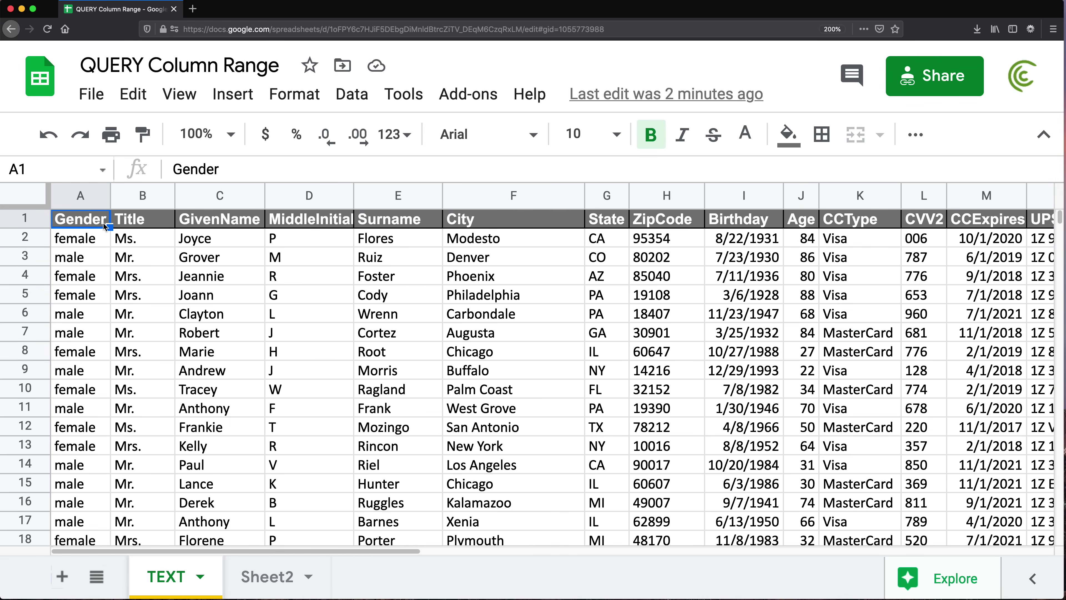
{"action": "left_click", "coordinate": [238, 254]}
{"action": "left_click", "coordinate": [285, 252]}
{"action": "left_click", "coordinate": [405, 242]}
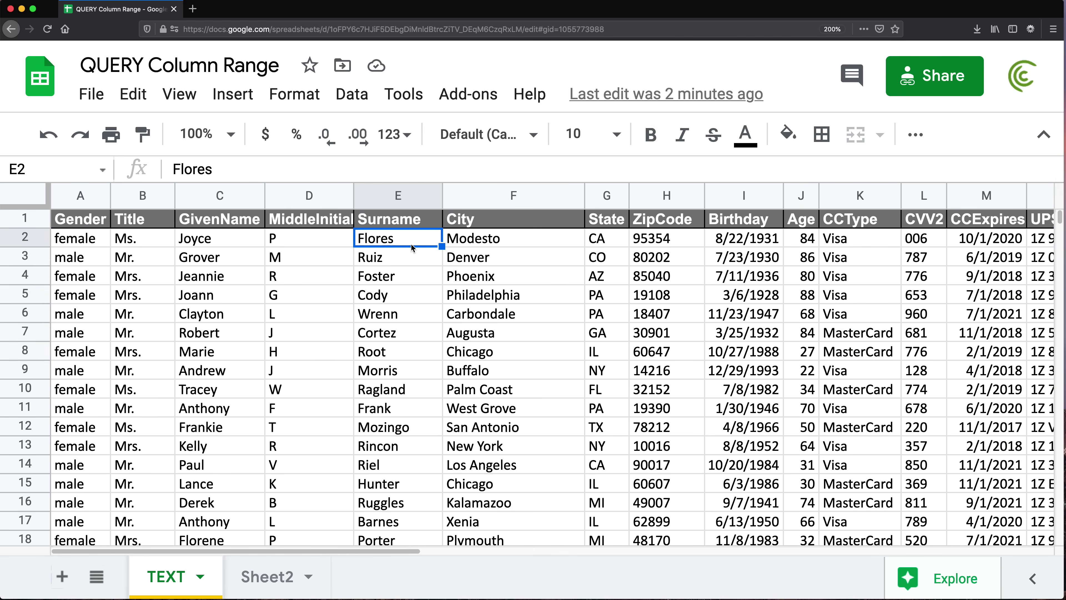
{"action": "left_click", "coordinate": [497, 238]}
{"action": "left_click", "coordinate": [624, 240]}
{"action": "left_click", "coordinate": [692, 247]}
{"action": "left_click", "coordinate": [714, 247]}
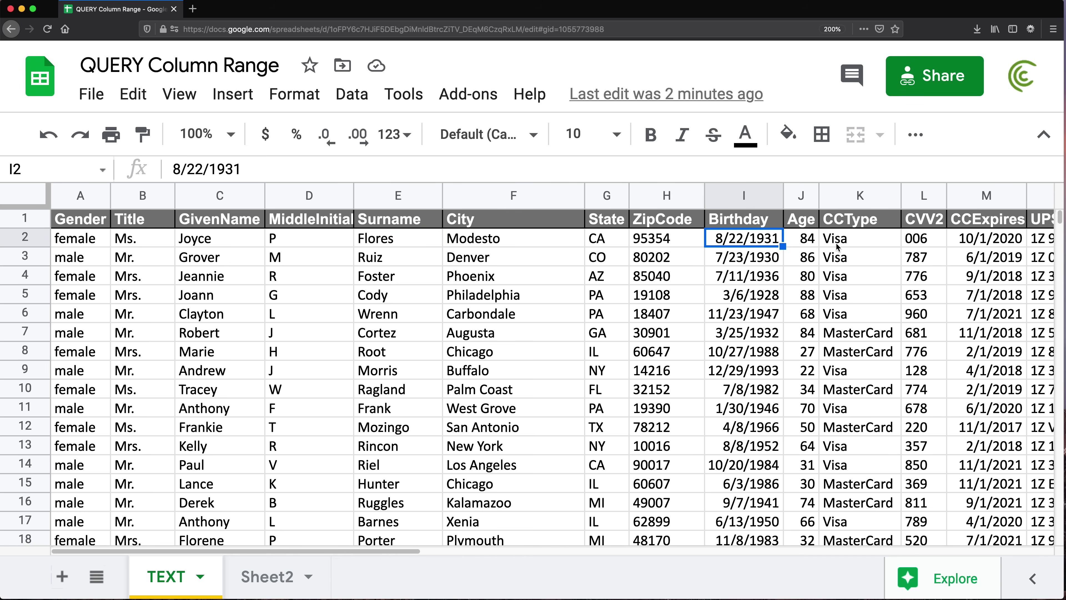
{"action": "left_click", "coordinate": [837, 248]}
{"action": "left_click", "coordinate": [815, 247]}
{"action": "left_click_drag", "start_coordinate": [262, 551], "coordinate": [452, 561]}
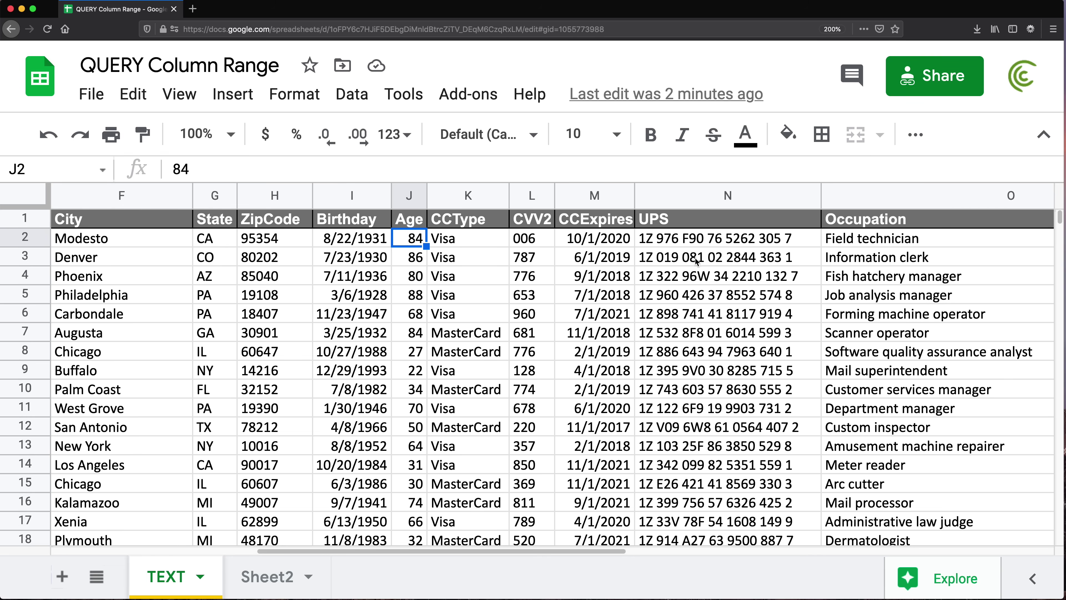
{"action": "left_click", "coordinate": [707, 240]}
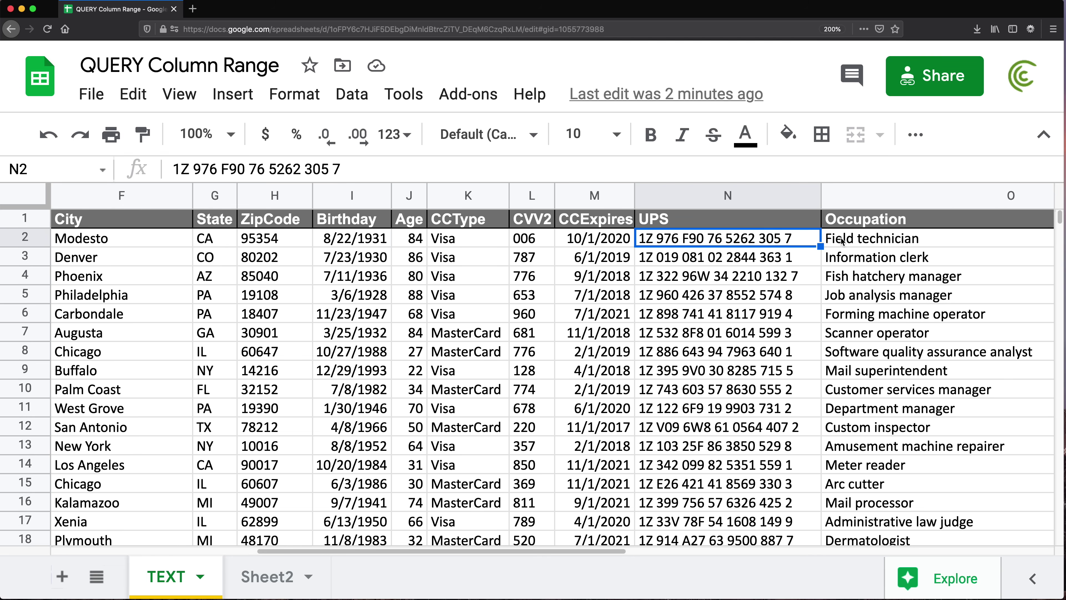
{"action": "left_click", "coordinate": [853, 242]}
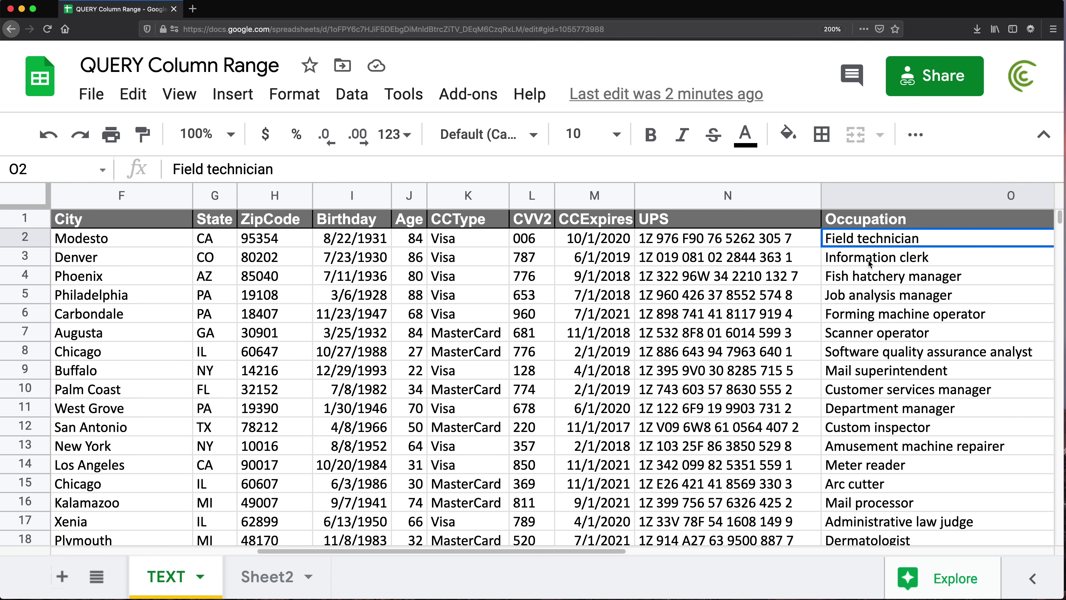
{"action": "left_click_drag", "start_coordinate": [355, 552], "coordinate": [149, 553]}
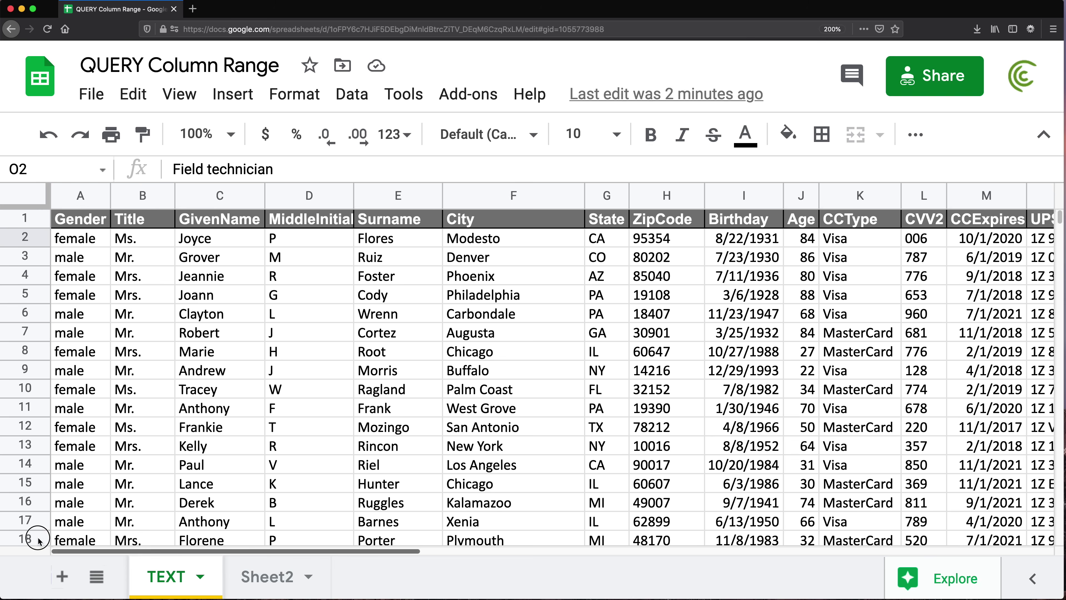
Remove the second range TEXT!N1:T and its comma from the curly braces of the QUERY formula in Sheet2 cell A1.
{"action": "left_click", "coordinate": [267, 576]}
{"action": "left_click", "coordinate": [96, 223]}
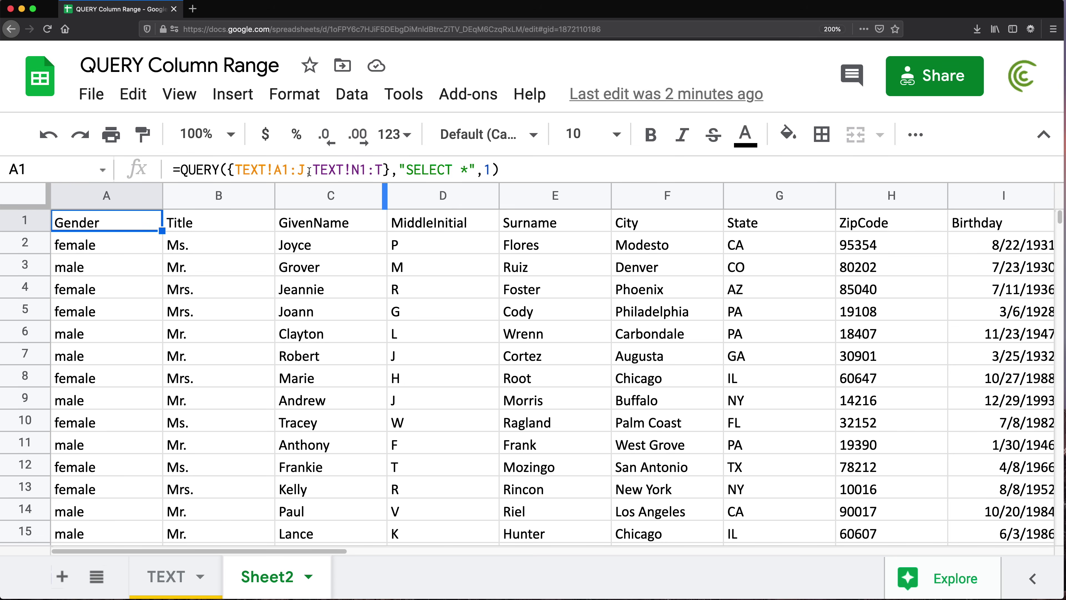
{"action": "left_click_drag", "start_coordinate": [307, 172], "coordinate": [383, 173]}
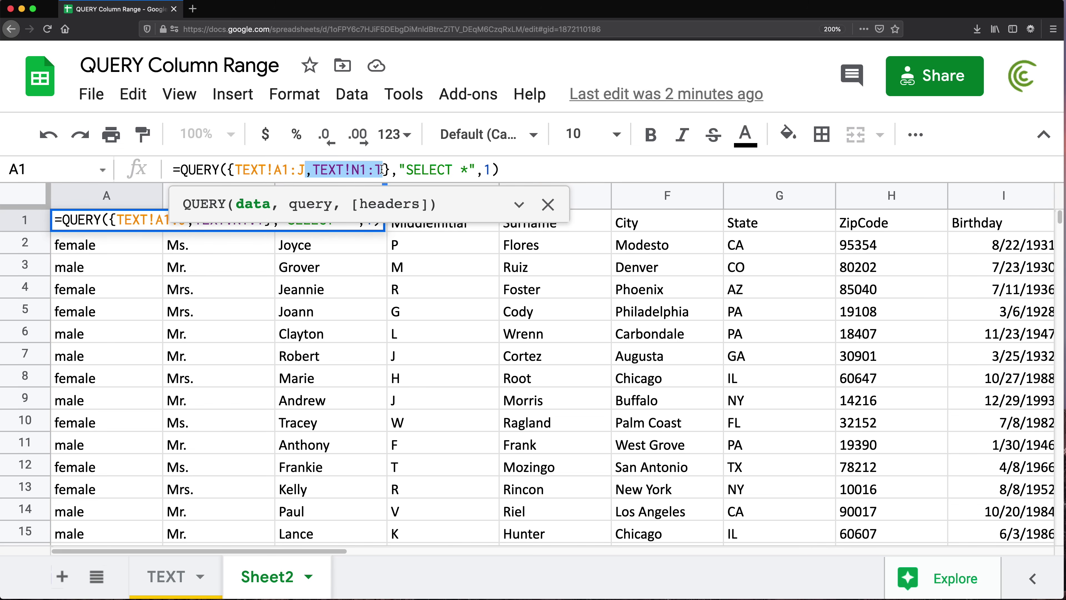
{"action": "key", "text": "BackSpace"}
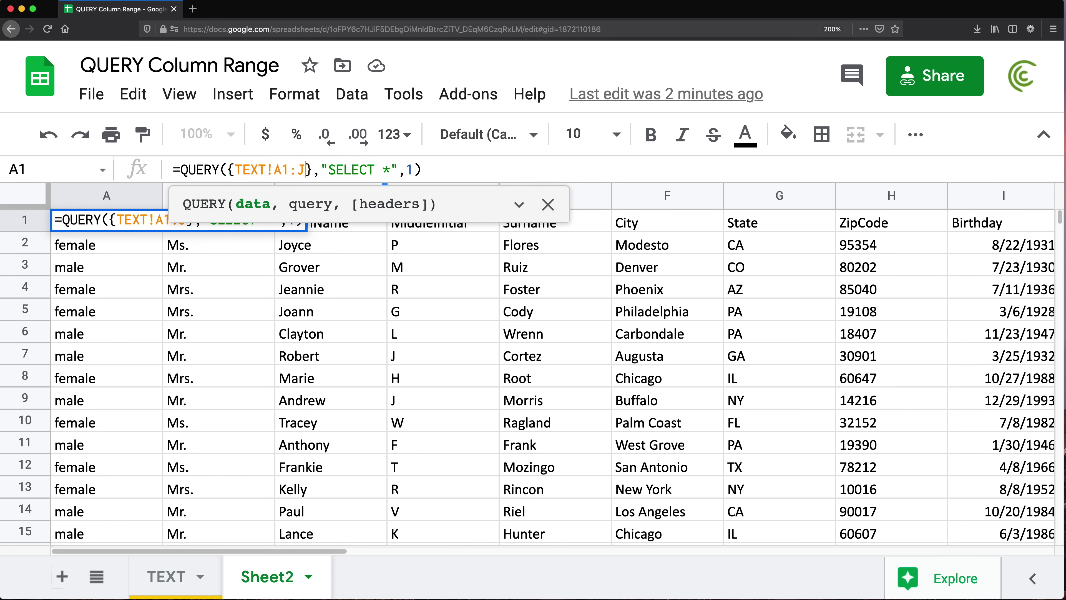
Set the QUERY formula in Sheet2 cell A1 to range {TEXT!A1:T} with "SELECT Col1, Col3, Col7" and one header row.
{"action": "key", "text": "Escape"}
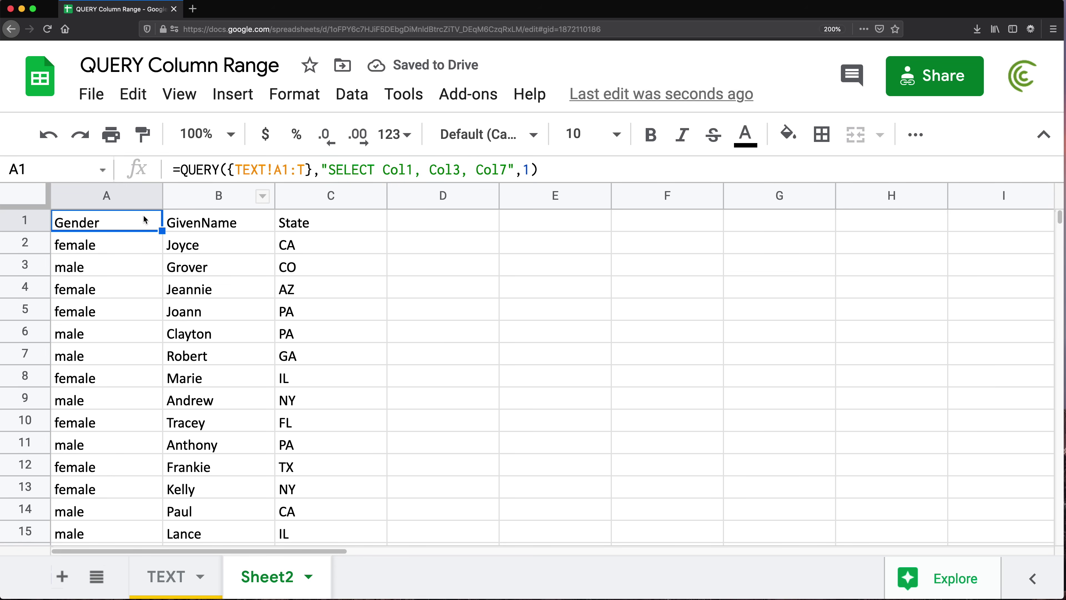
{"action": "double_click", "coordinate": [133, 219]}
{"action": "left_click_drag", "start_coordinate": [186, 227], "coordinate": [120, 220]}
{"action": "key", "text": "Escape"}
Examine the TEXT sheet's columns through to FeetInches in column T and the header block from Gender to Age.
{"action": "left_click", "coordinate": [185, 575]}
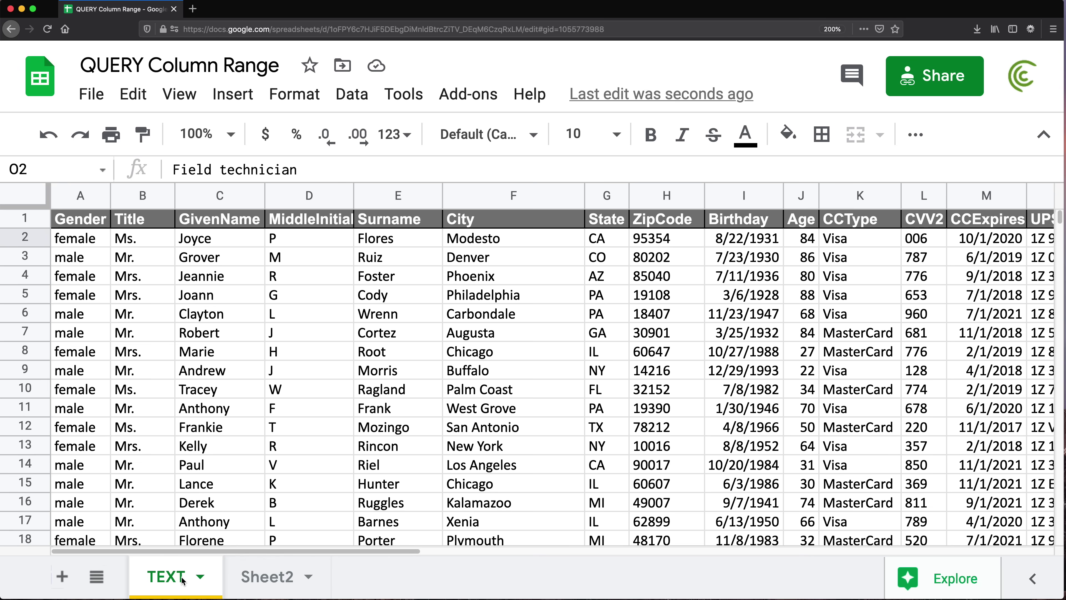
{"action": "left_click_drag", "start_coordinate": [395, 551], "coordinate": [989, 550]}
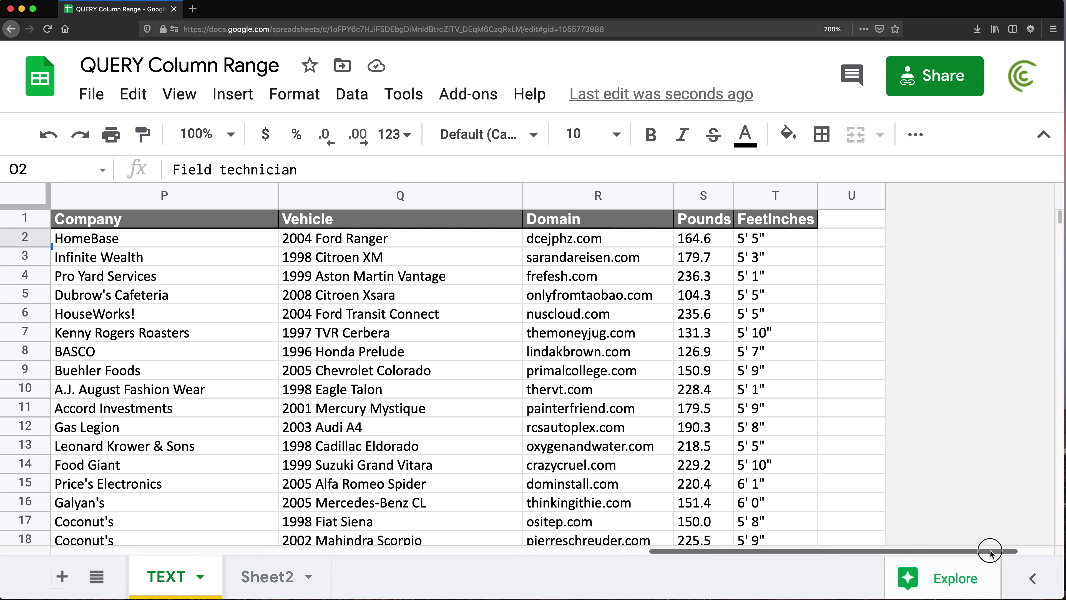
{"action": "left_click_drag", "start_coordinate": [777, 219], "coordinate": [777, 445]}
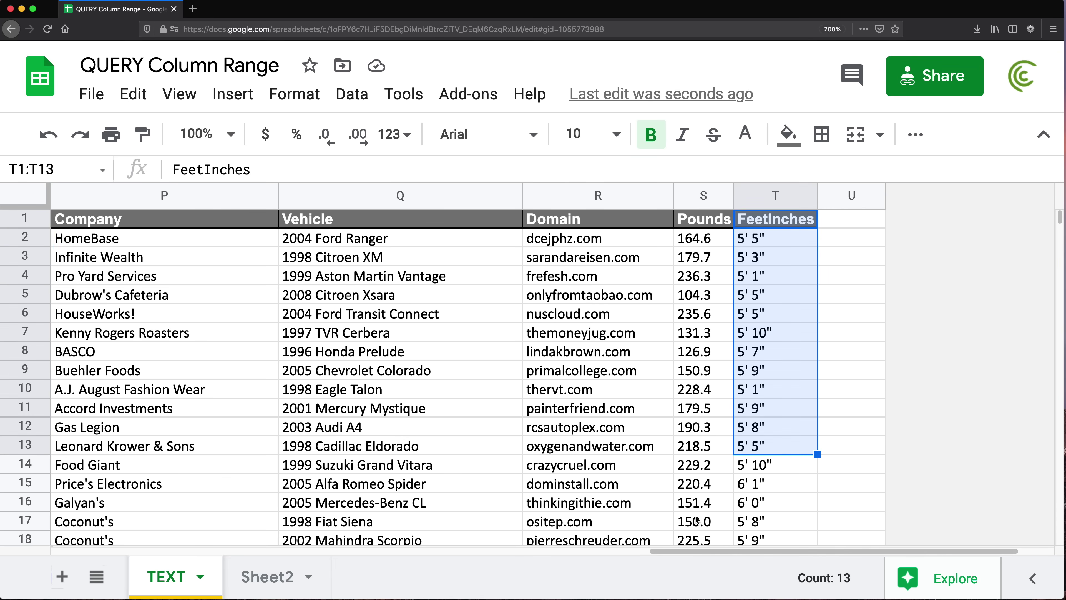
{"action": "left_click", "coordinate": [268, 576]}
{"action": "left_click", "coordinate": [176, 582]}
{"action": "left_click_drag", "start_coordinate": [781, 552], "coordinate": [46, 552]}
{"action": "left_click_drag", "start_coordinate": [87, 225], "coordinate": [797, 220]}
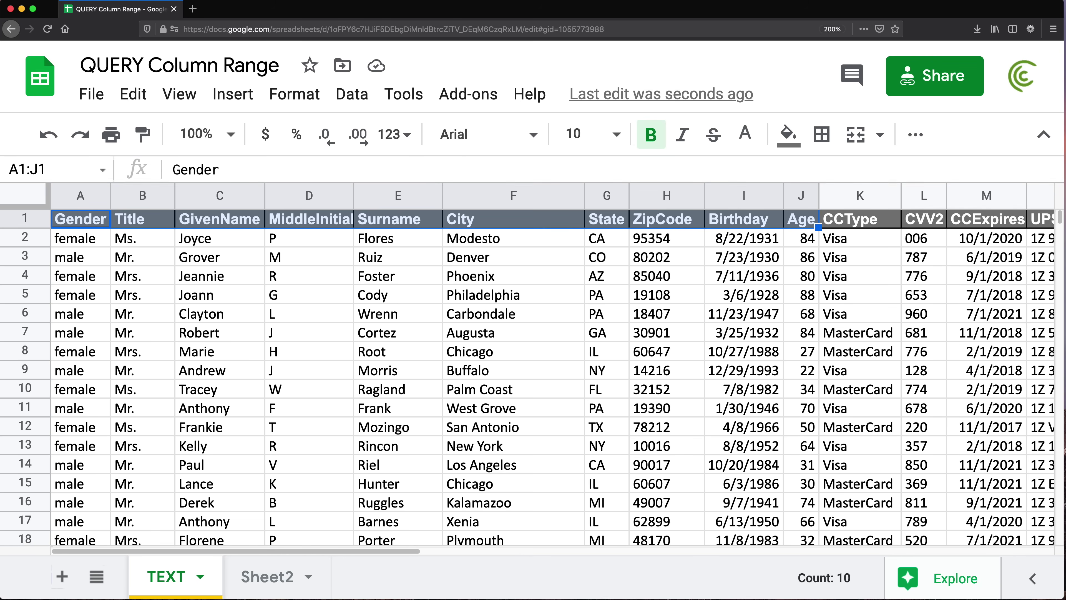
Enter =SEQUENCE(1,4) in Sheet2 cell E2.
{"action": "left_click", "coordinate": [264, 584]}
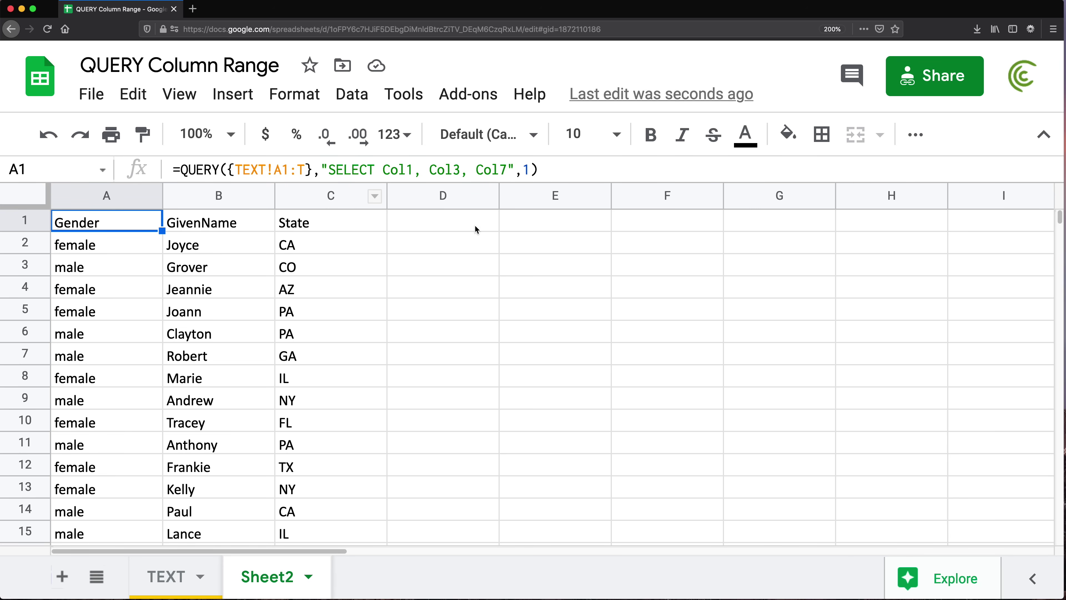
{"action": "left_click", "coordinate": [565, 248]}
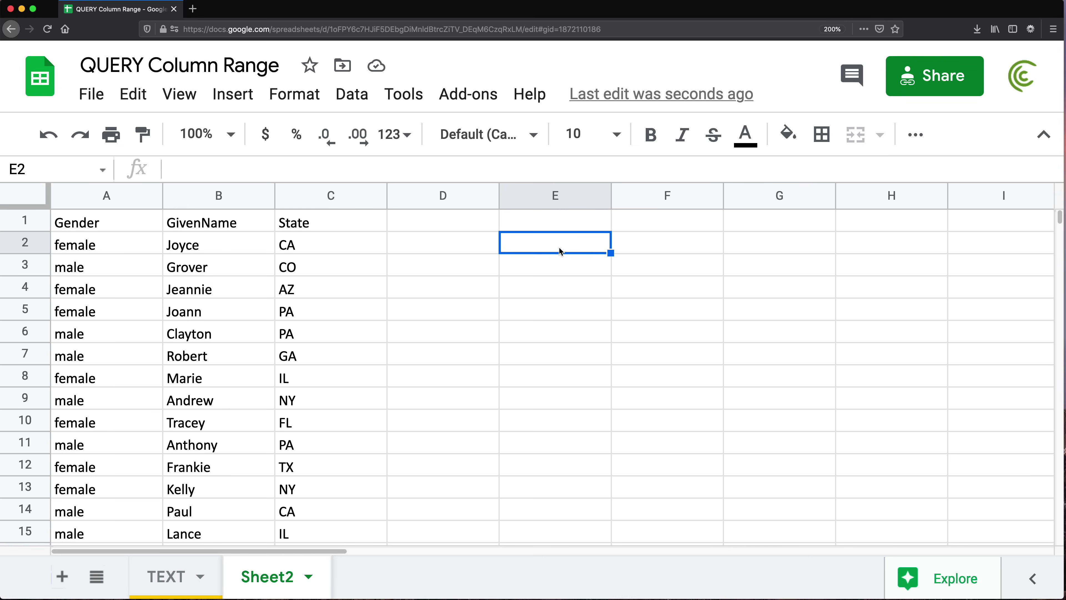
{"action": "type", "text": "="}
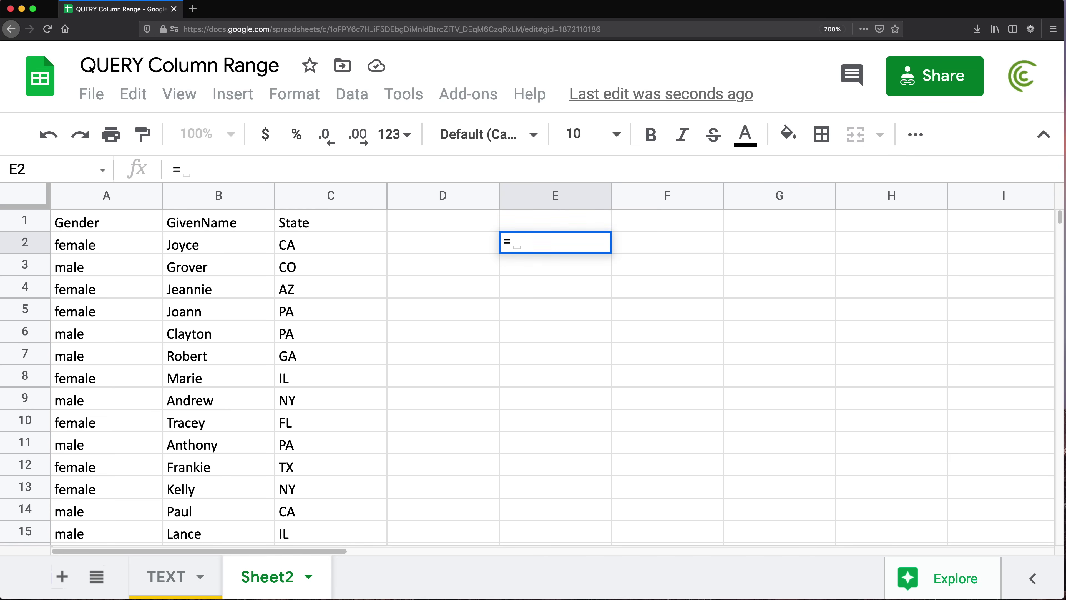
{"action": "type", "text": "seq"}
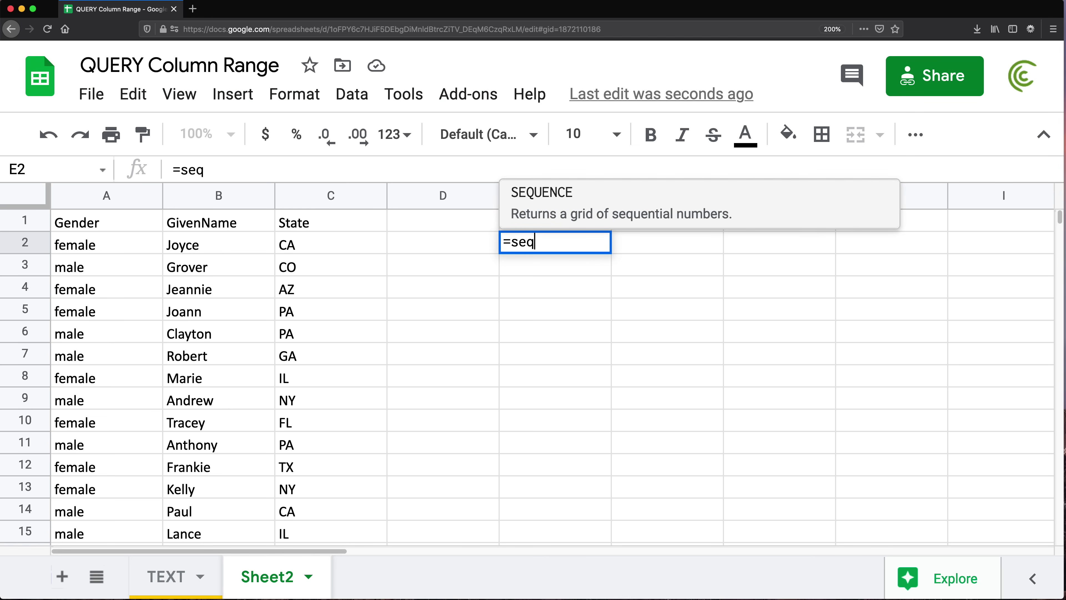
{"action": "key", "text": "Tab"}
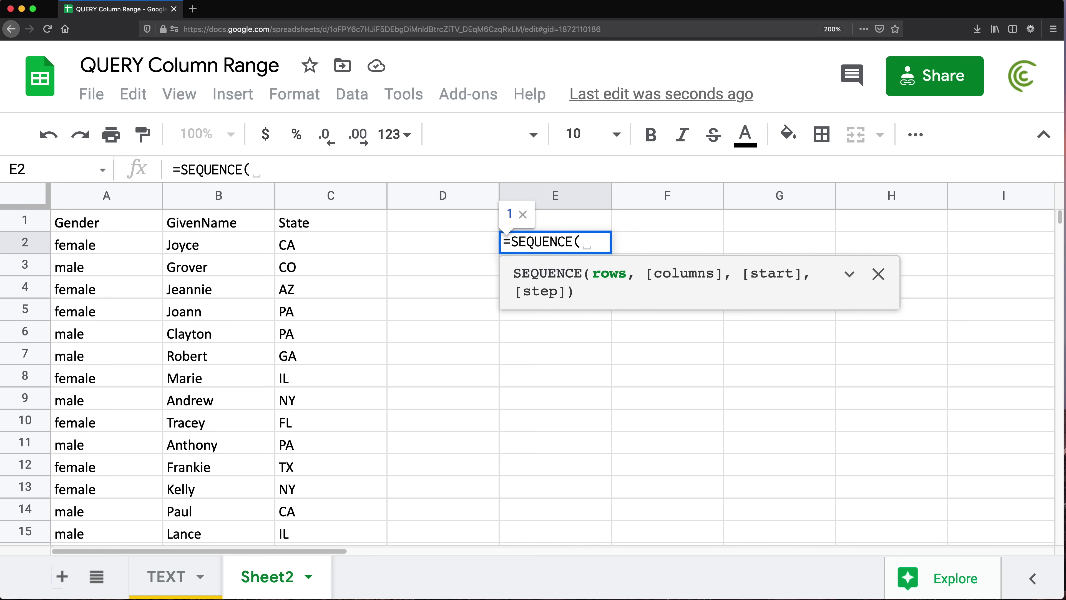
{"action": "type", "text": "1,"}
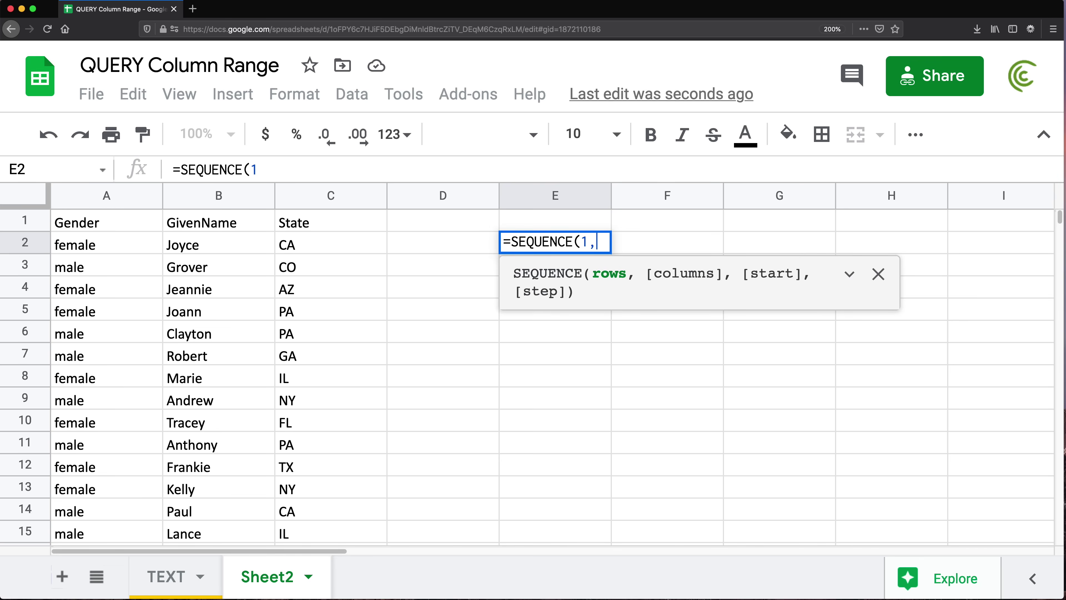
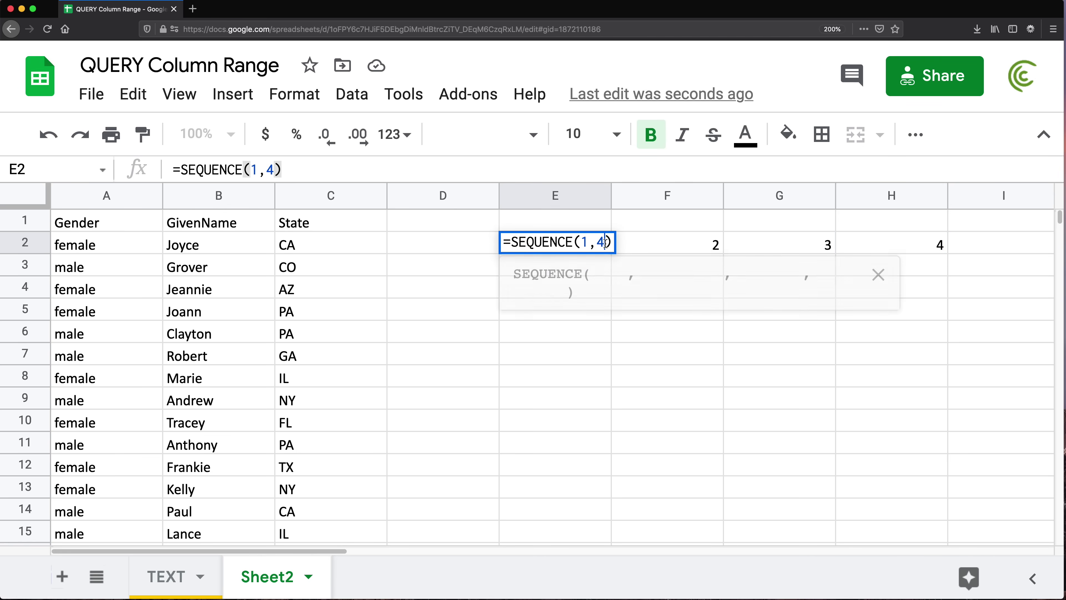
Set the columns argument of the SEQUENCE formula in cell E2 to 3.
{"action": "key", "text": "BackSpace"}
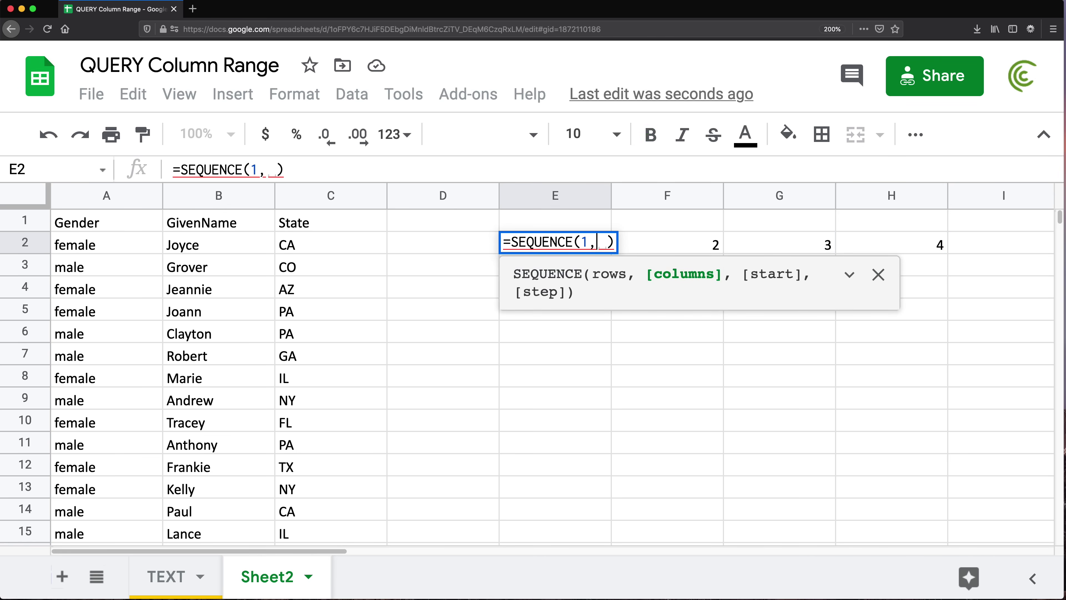
{"action": "type", "text": "3"}
{"action": "key", "text": "Return"}
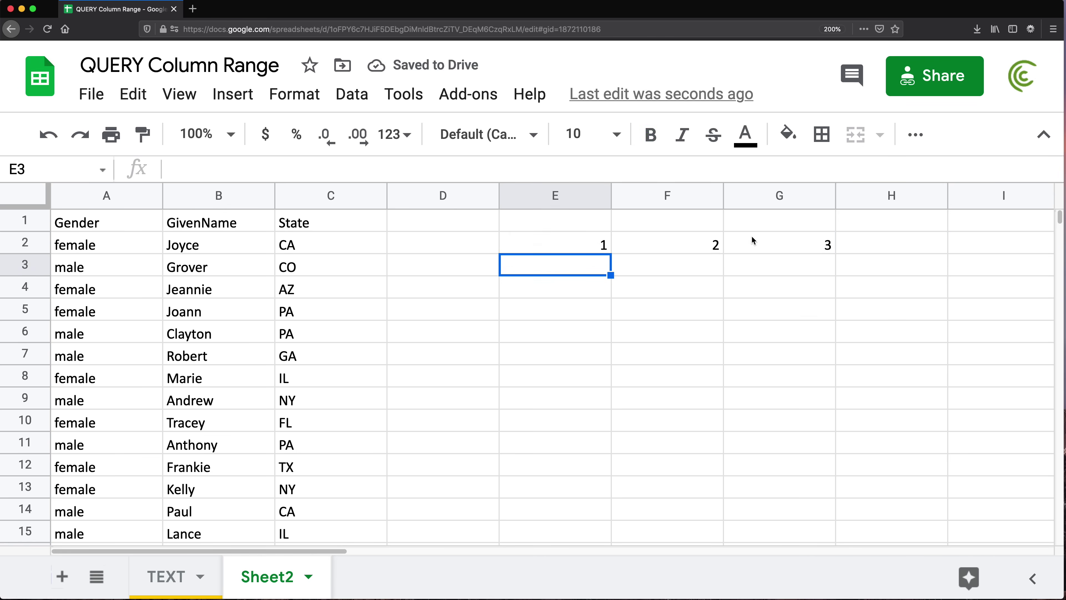
Add a start argument of 1 to the SEQUENCE formula in Sheet2 cell E2.
{"action": "left_click", "coordinate": [552, 245]}
{"action": "double_click", "coordinate": [552, 245]}
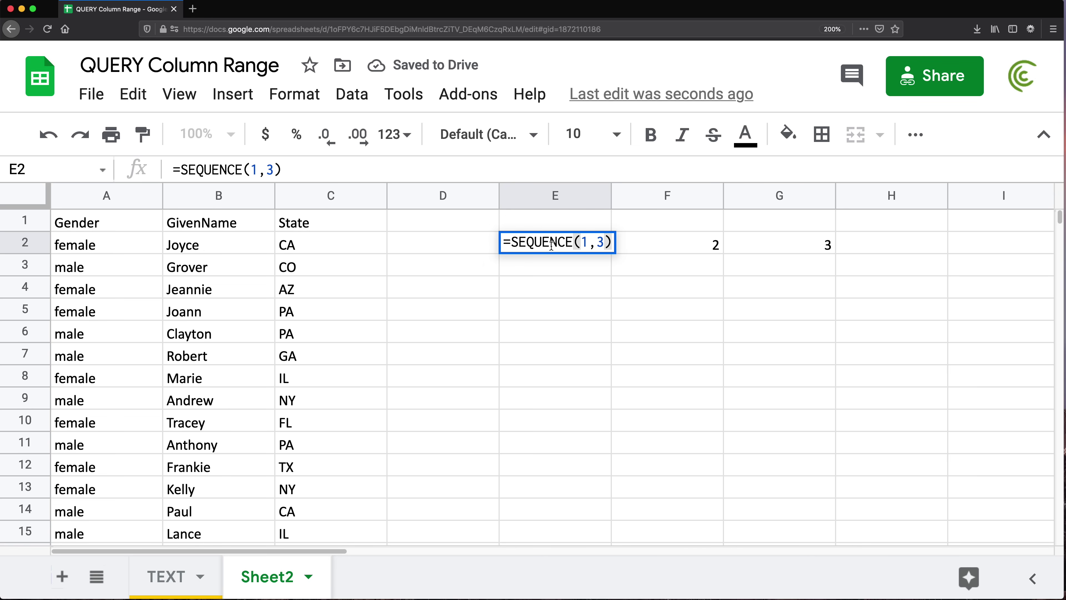
{"action": "left_click", "coordinate": [598, 242]}
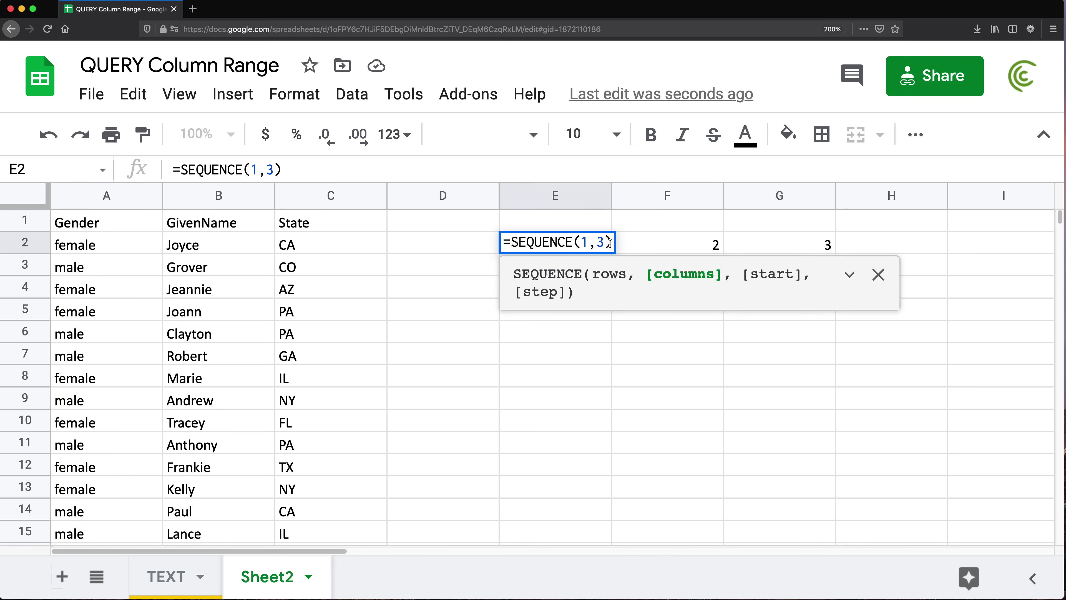
{"action": "type", "text": "."}
{"action": "key", "text": "BackSpace"}
{"action": "type", "text": ","}
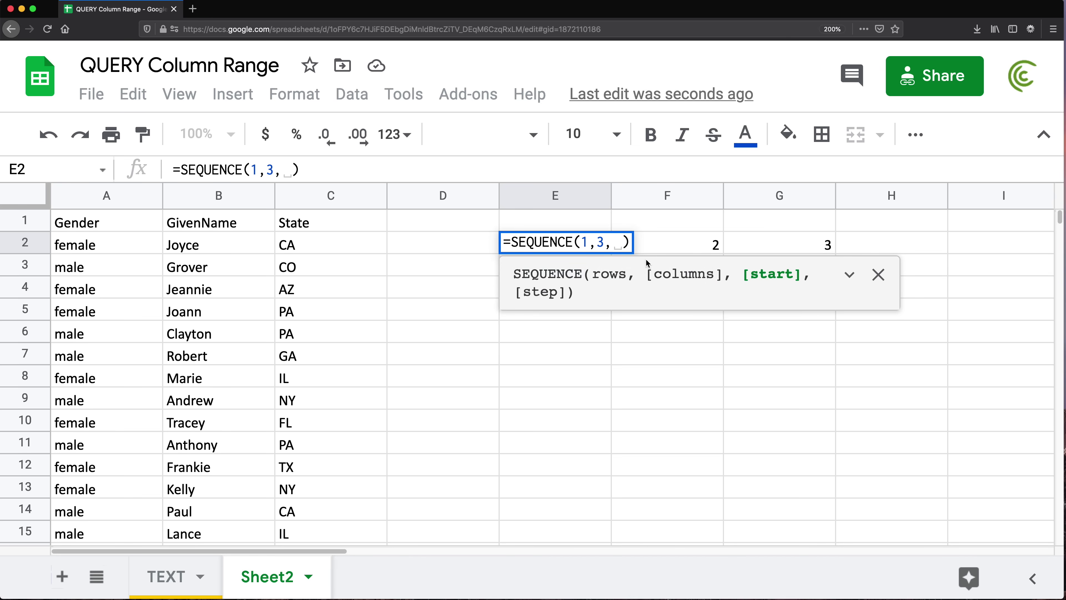
{"action": "type", "text": "1"}
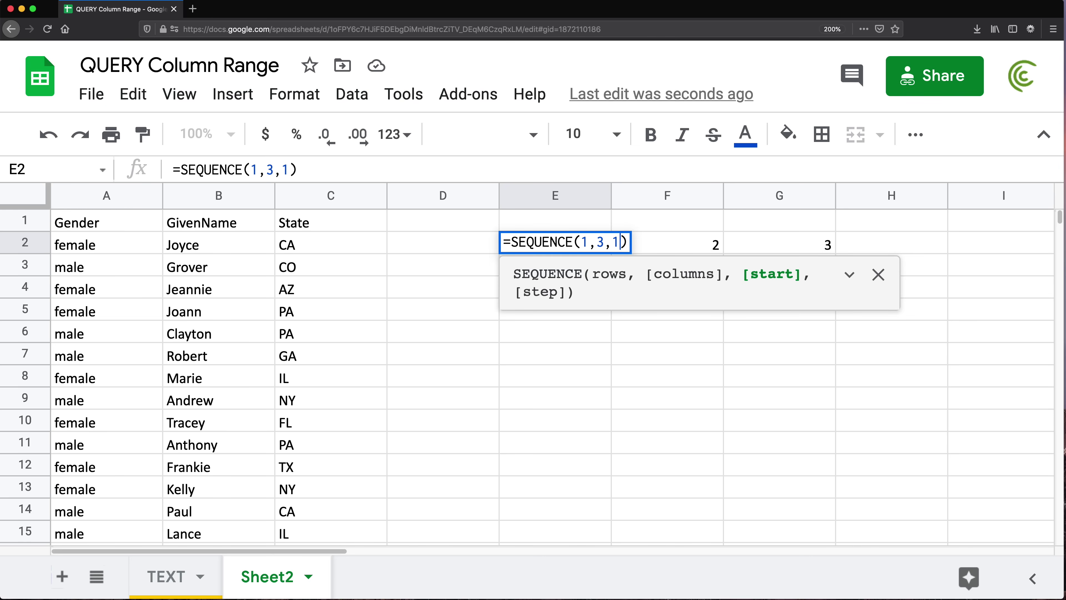
{"action": "key", "text": "Return"}
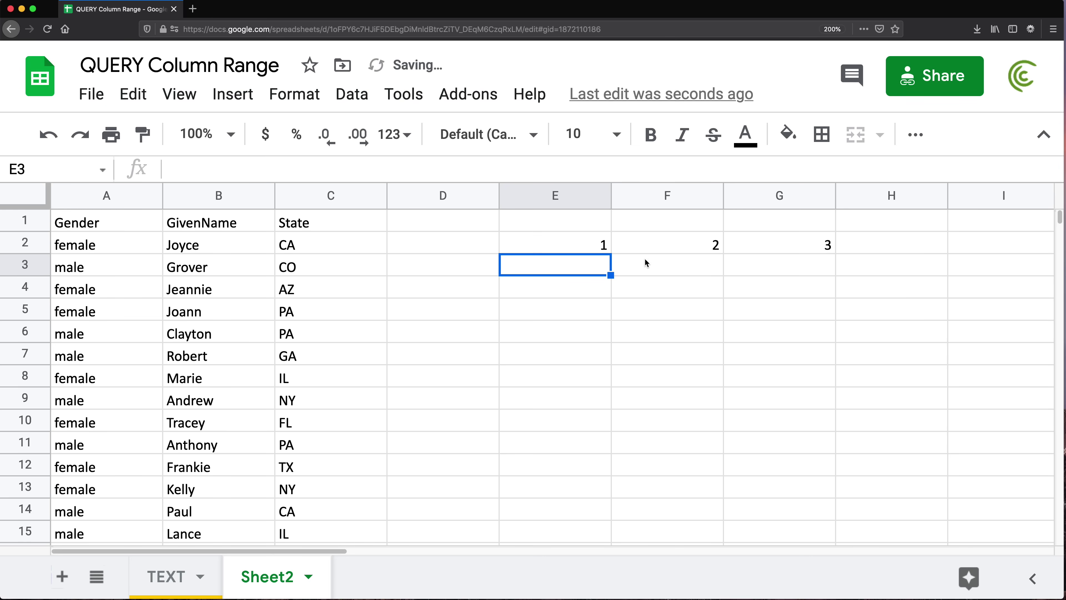
Set the start argument of the SEQUENCE formula in cell E2 to 7.
{"action": "double_click", "coordinate": [598, 248]}
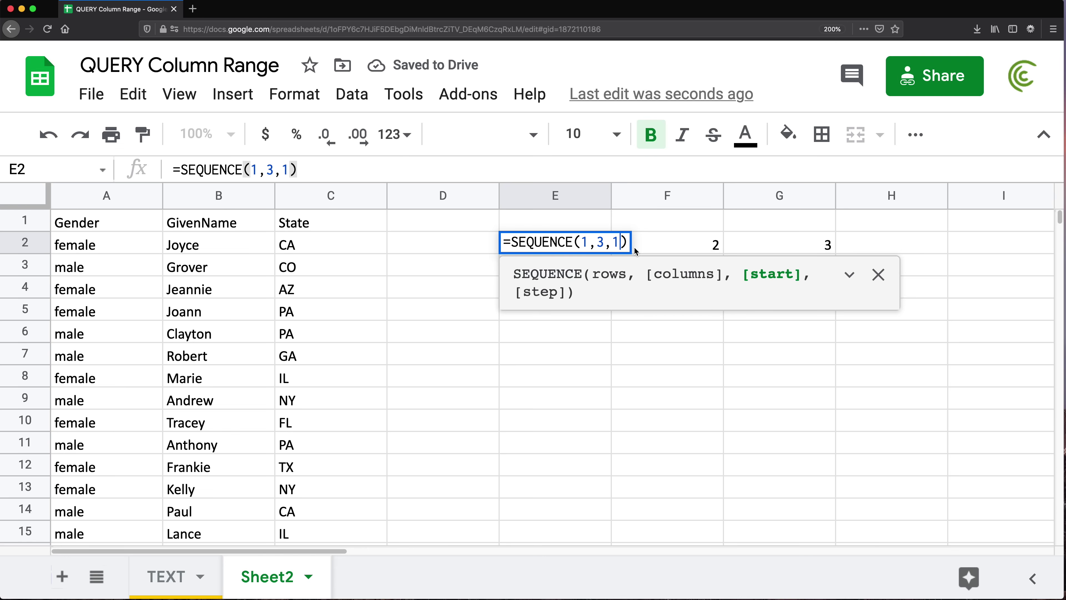
{"action": "key", "text": "BackSpace"}
{"action": "type", "text": "7"}
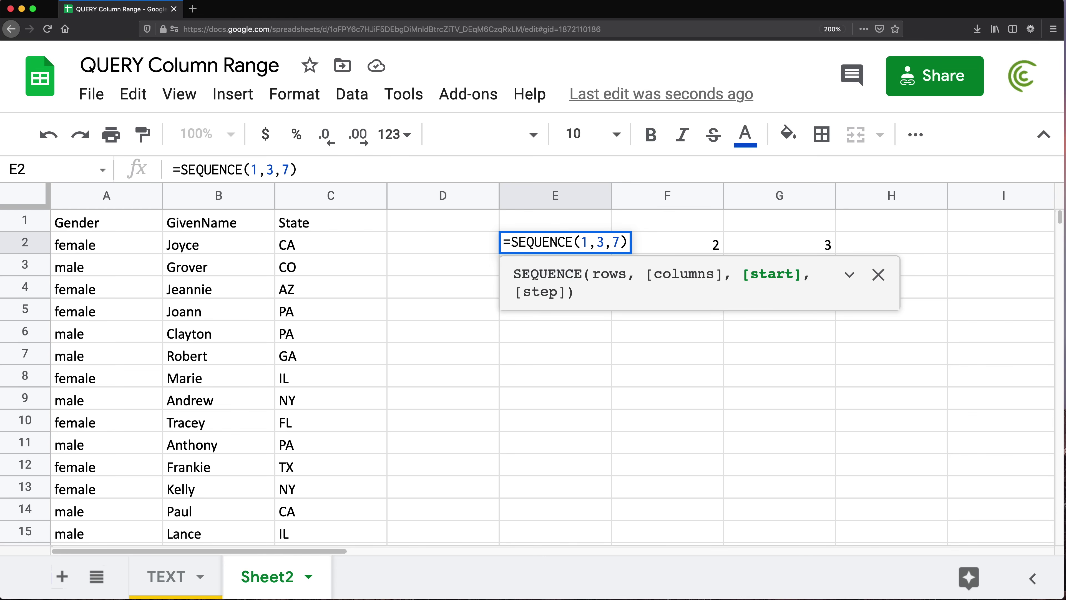
{"action": "key", "text": "Return"}
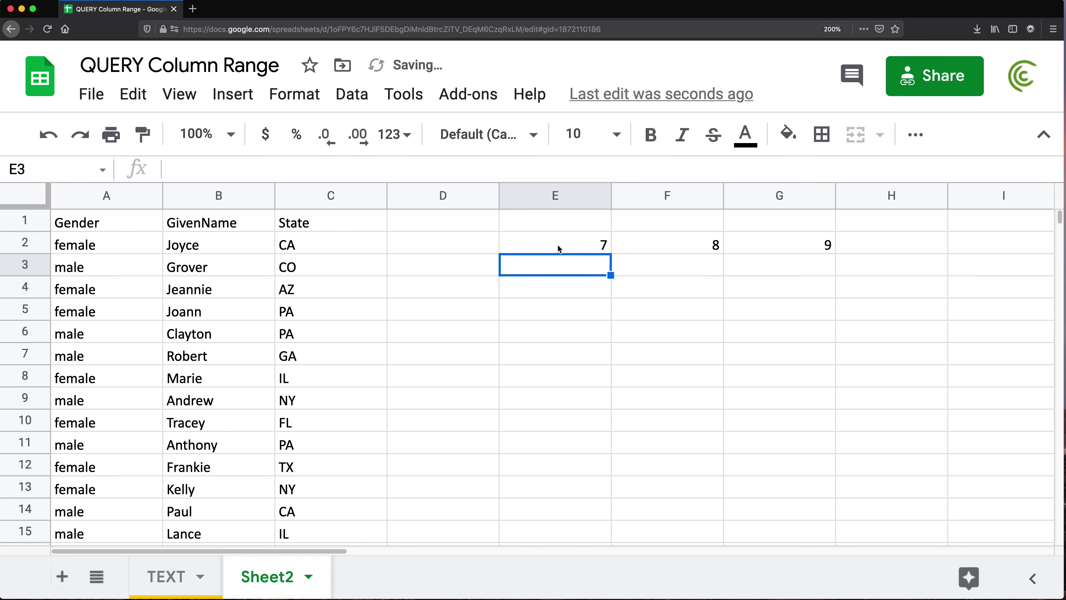
Compare the sequence cells E2 to G2 with the start and columns arguments of the SEQUENCE formula.
{"action": "left_click", "coordinate": [583, 243]}
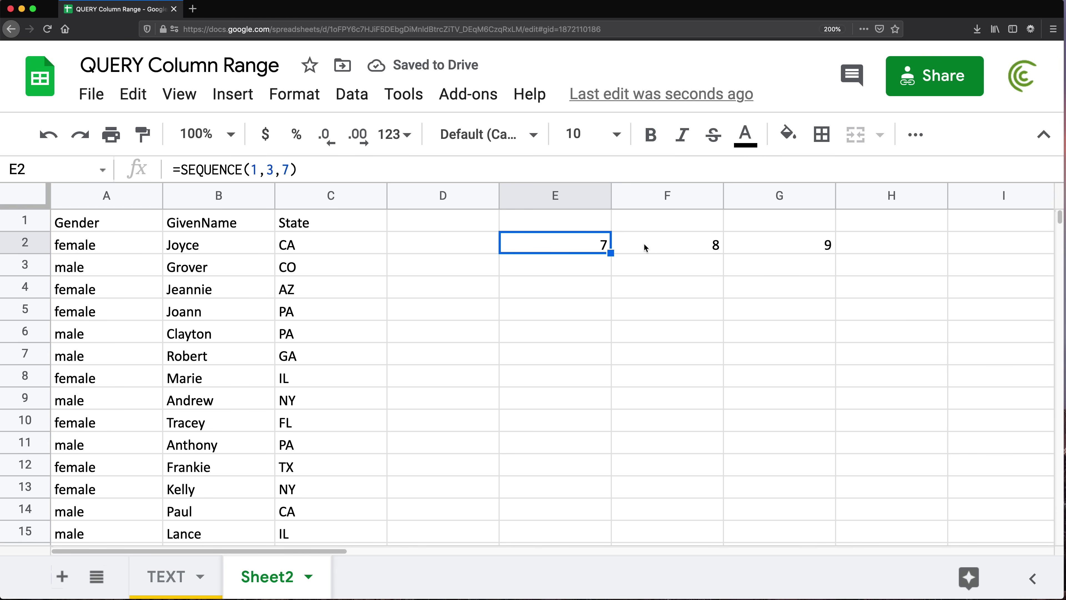
{"action": "left_click", "coordinate": [688, 246]}
{"action": "left_click", "coordinate": [776, 249]}
{"action": "double_click", "coordinate": [596, 238]}
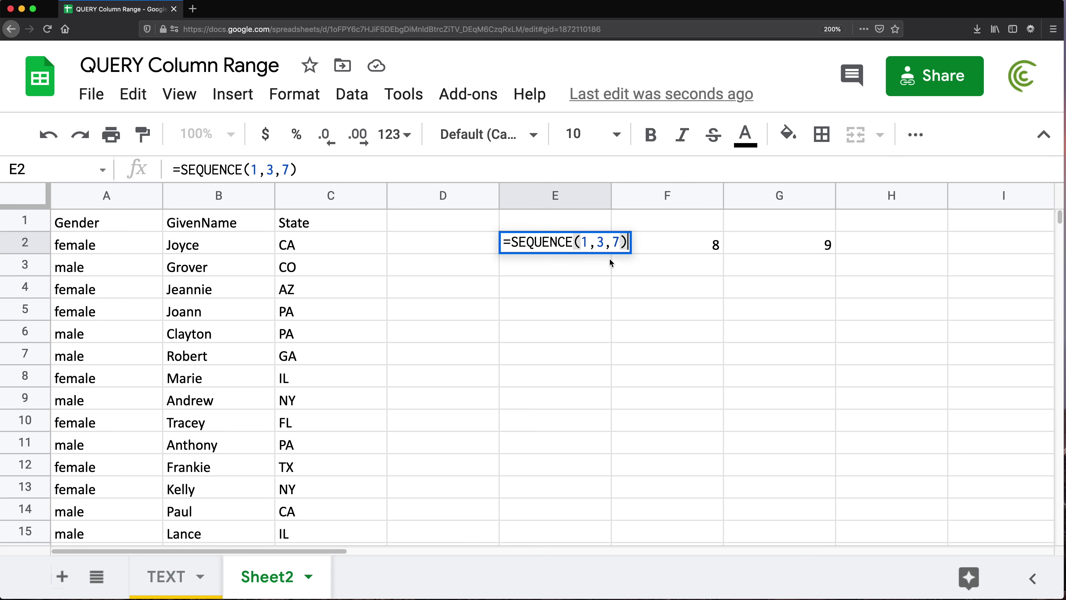
{"action": "left_click", "coordinate": [614, 241]}
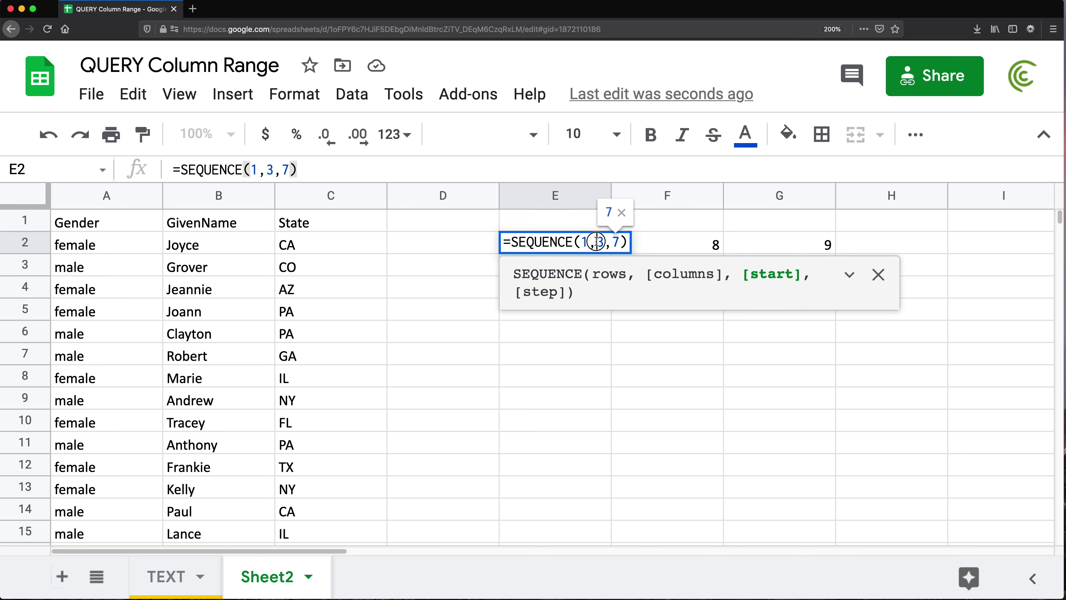
{"action": "double_click", "coordinate": [601, 242]}
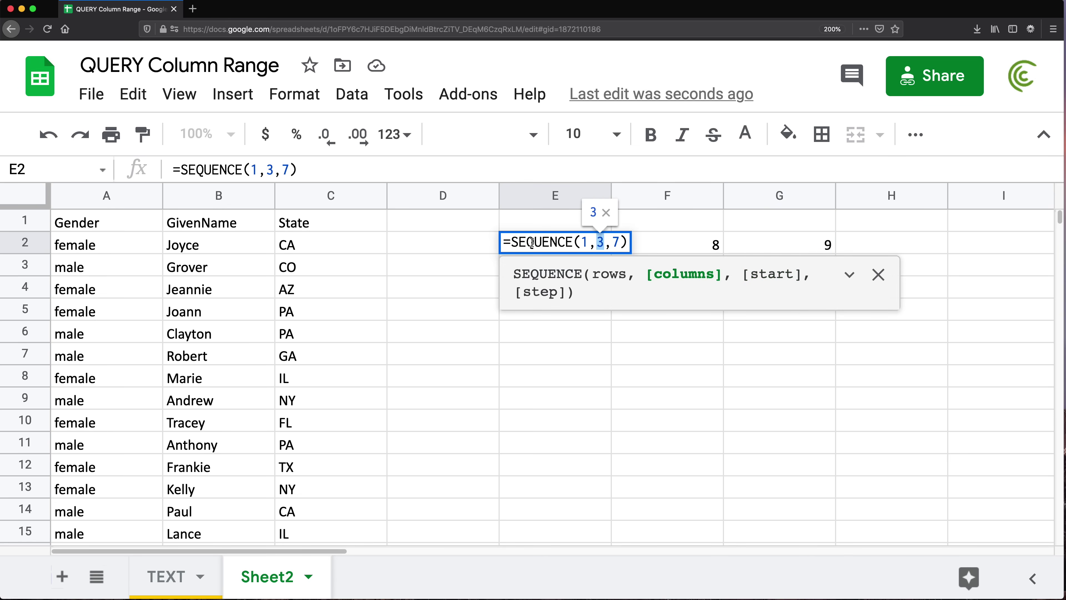
Remove the start argument from the SEQUENCE formula in Sheet2 cell E2 and set its columns argument to 10.
{"action": "double_click", "coordinate": [611, 240]}
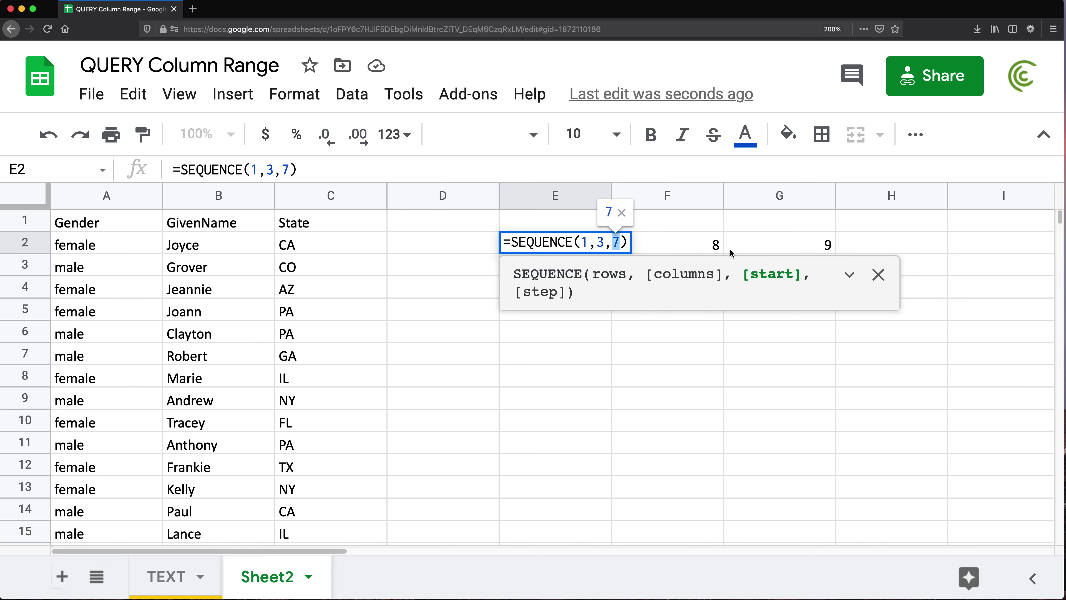
{"action": "key", "text": "BackSpace"}
{"action": "key", "text": "BackSpace"}
{"action": "key", "text": "BackSpace"}
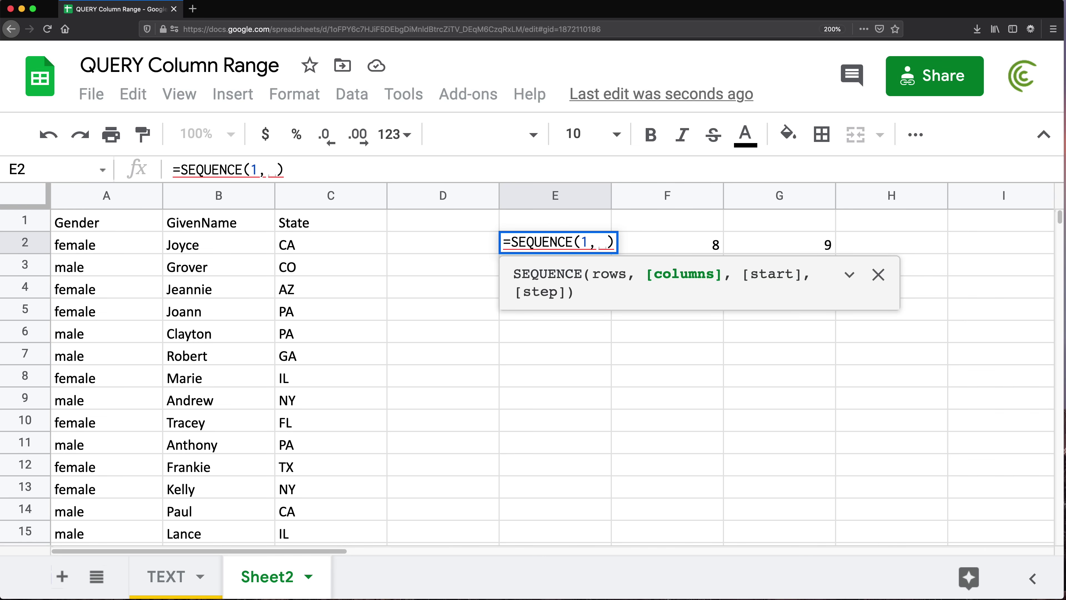
{"action": "type", "text": "10"}
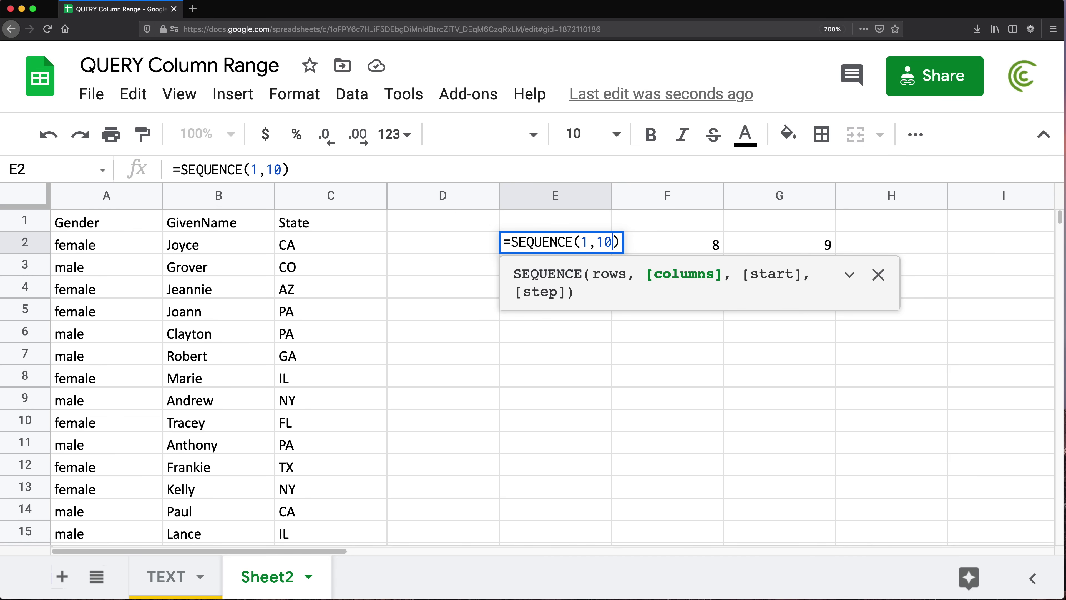
{"action": "type", "text": ","}
{"action": "key", "text": "BackSpace"}
{"action": "key", "text": "Return"}
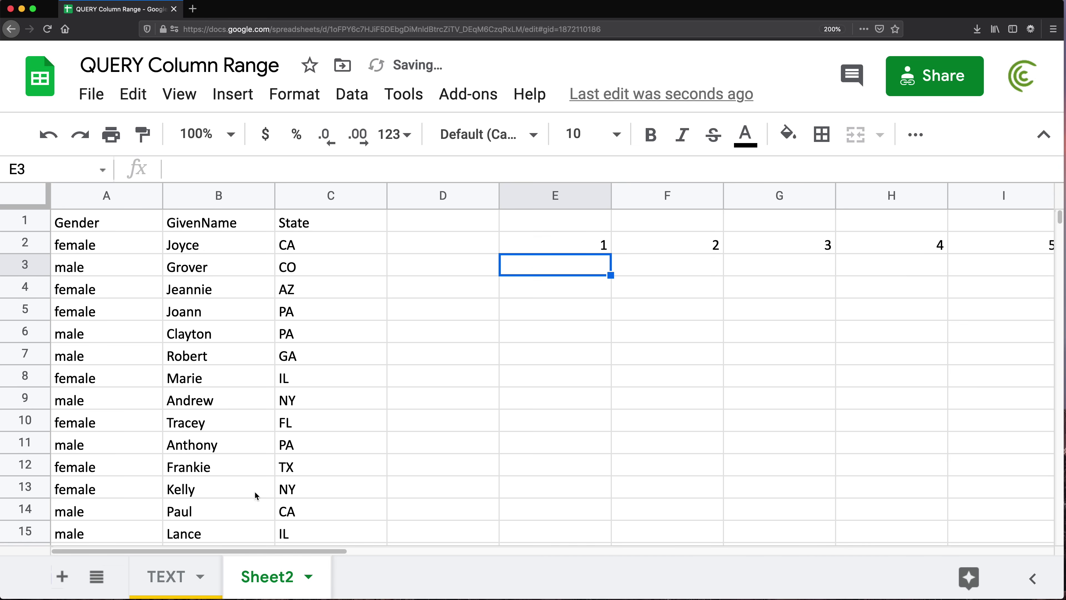
{"action": "left_click_drag", "start_coordinate": [319, 549], "coordinate": [277, 548]}
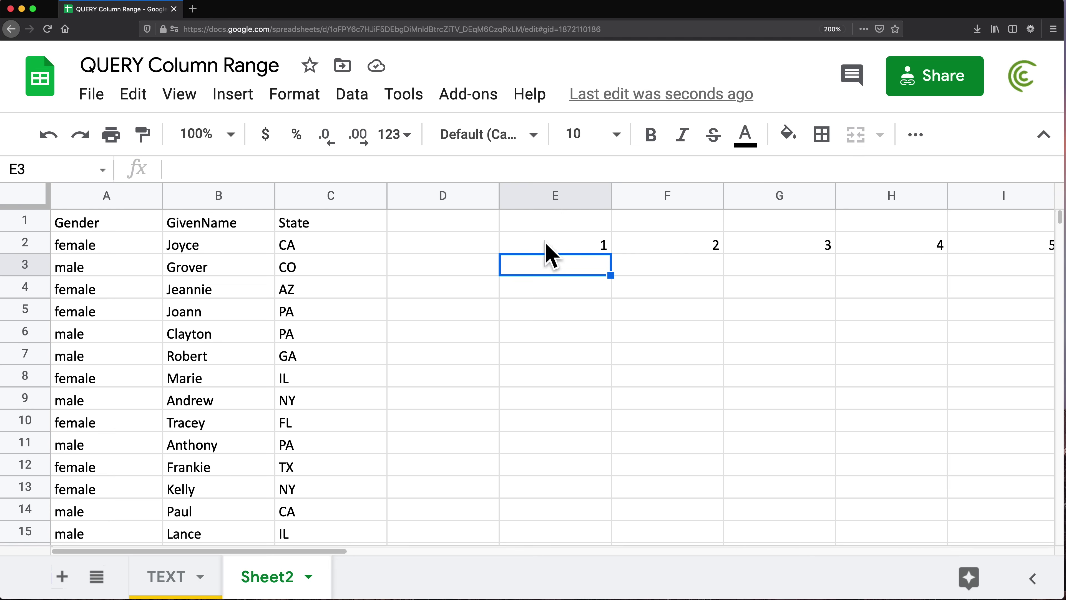
Try writing the column list "Col1, Col2," as plain text in Sheet2 cell E3, then clear it.
{"action": "type", "text": "Col"}
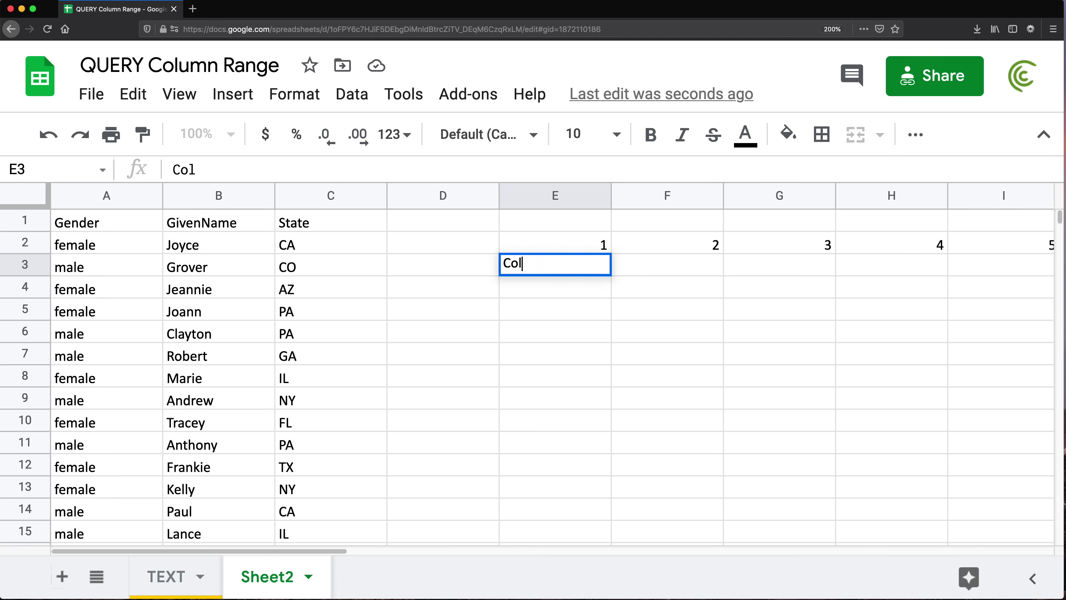
{"action": "type", "text": "1, Col2,"}
{"action": "key", "text": "BackSpace"}
{"action": "key", "text": "BackSpace"}
{"action": "key", "text": "BackSpace"}
{"action": "key", "text": "BackSpace"}
{"action": "key", "text": "BackSpace"}
{"action": "key", "text": "BackSpace"}
{"action": "key", "text": "BackSpace"}
{"action": "key", "text": "BackSpace"}
{"action": "key", "text": "BackSpace"}
{"action": "key", "text": "BackSpace"}
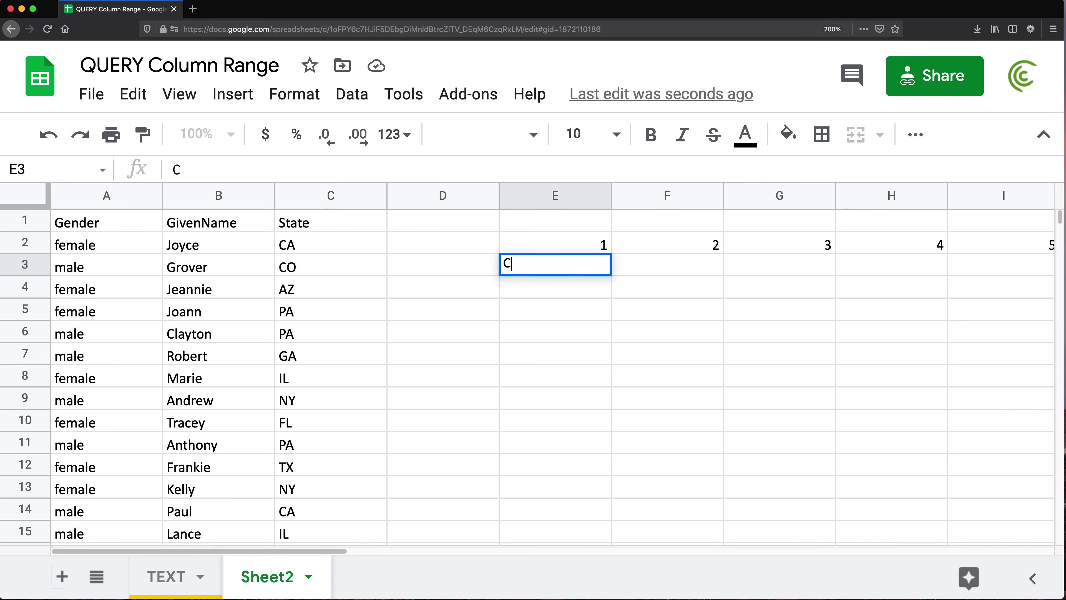
{"action": "key", "text": "BackSpace"}
{"action": "key", "text": "Return"}
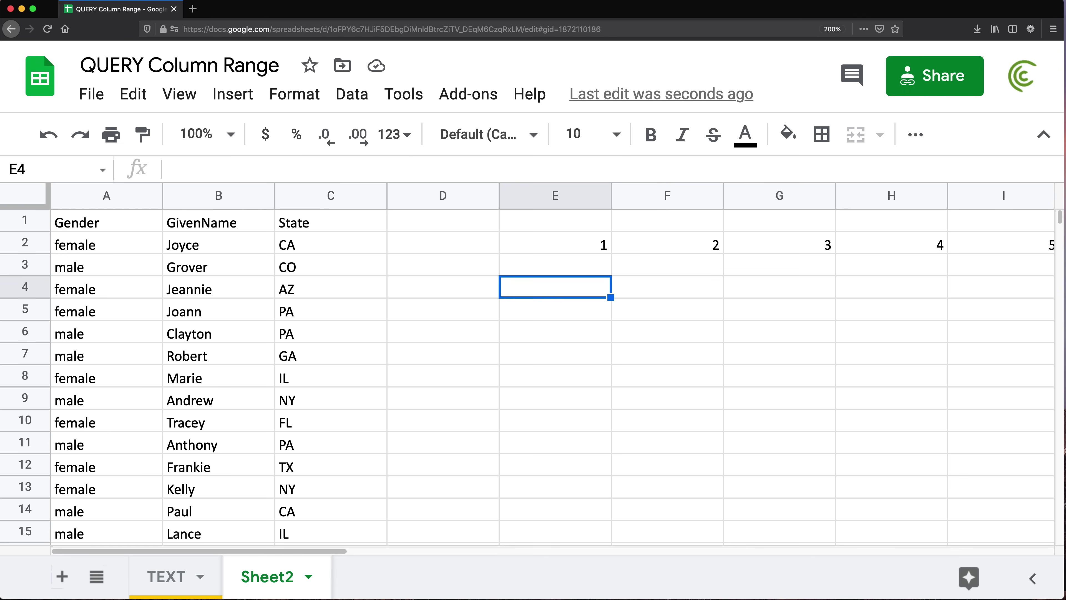
Prefix the SEQUENCE(1,10) formula in cell E2 with the text "Col" joined by an ampersand.
{"action": "left_click", "coordinate": [532, 249]}
{"action": "double_click", "coordinate": [532, 248]}
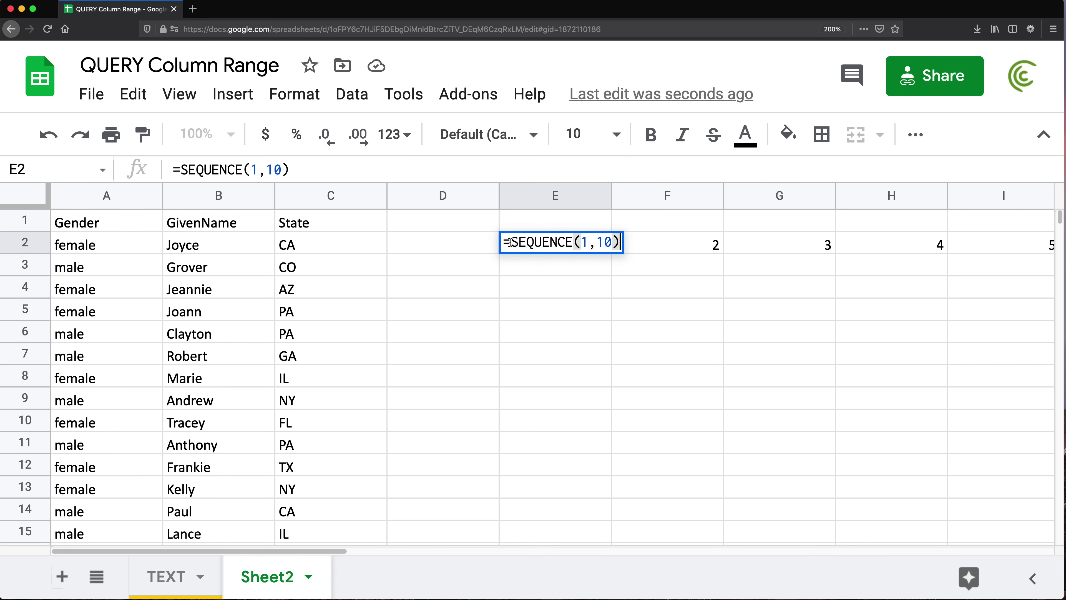
{"action": "key", "text": "Home"}
{"action": "key", "text": "Right"}
{"action": "type", "text": "\"Col"}
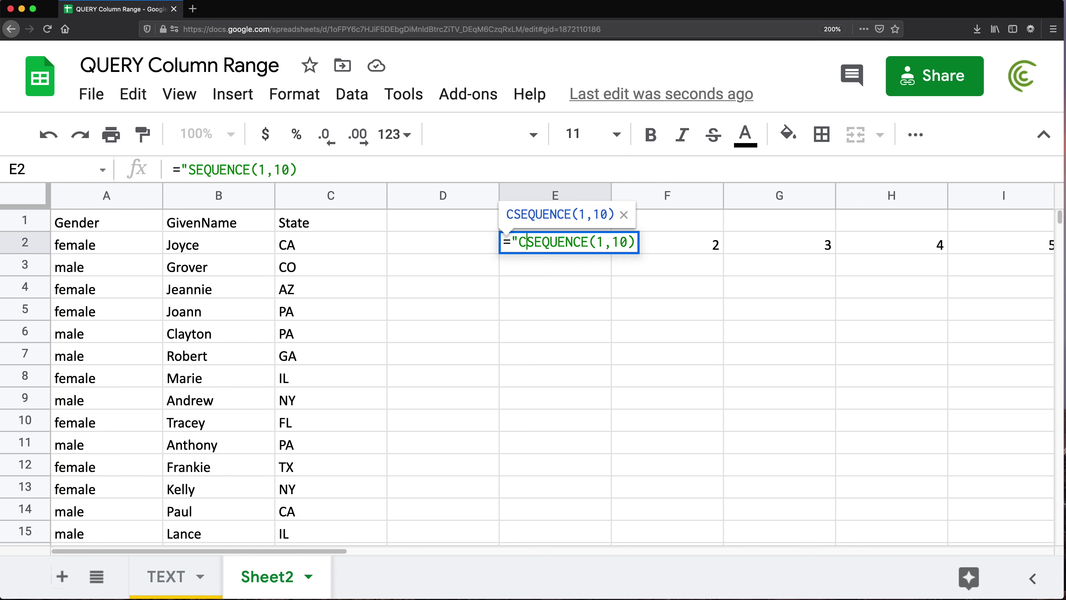
{"action": "type", "text": "\""}
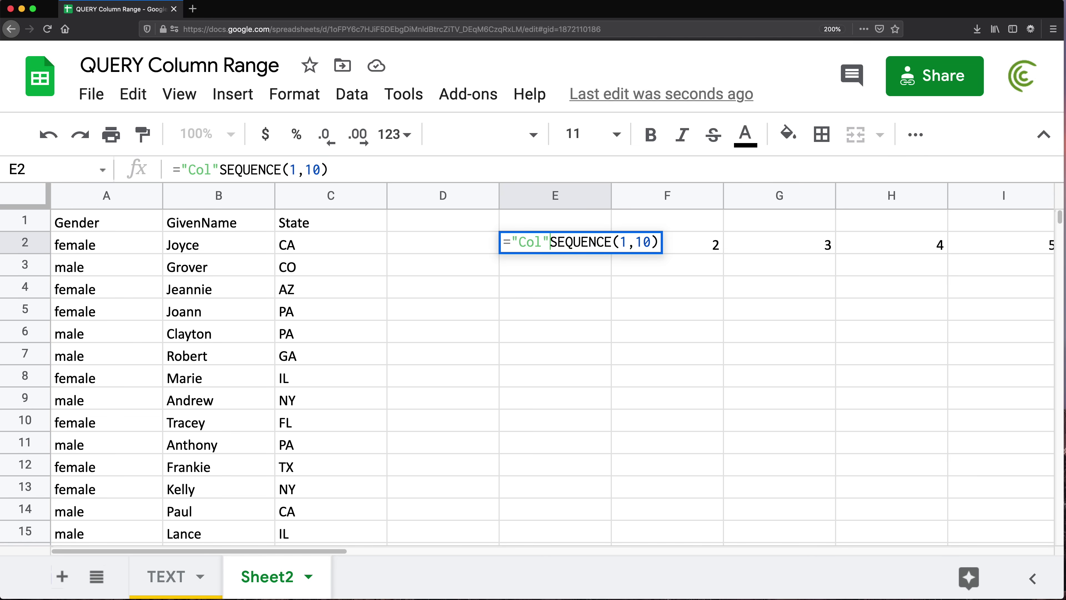
{"action": "type", "text": "&"}
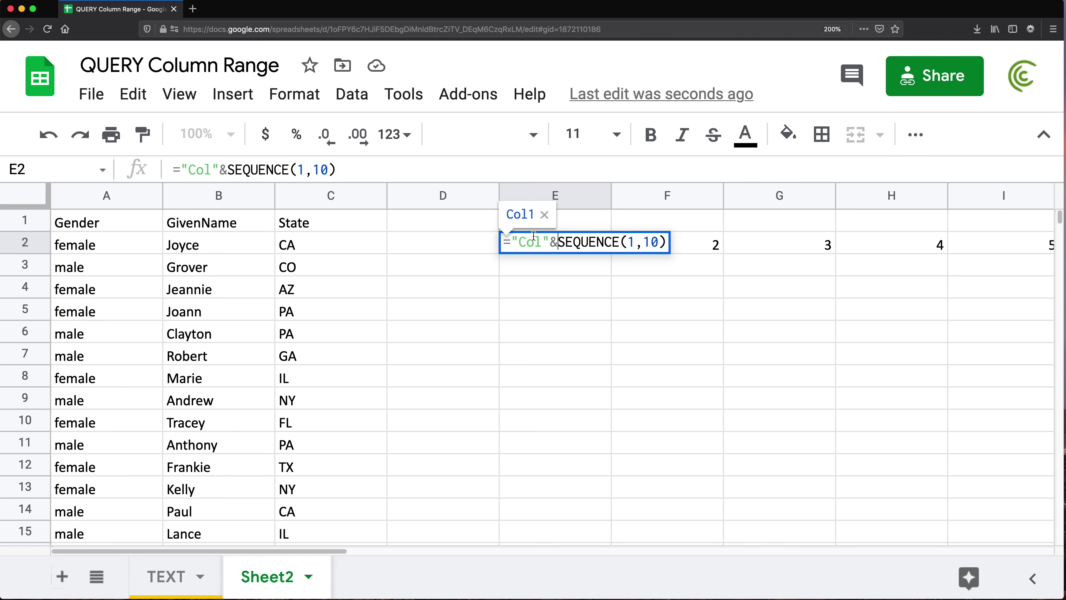
{"action": "left_click_drag", "start_coordinate": [517, 243], "coordinate": [549, 242]}
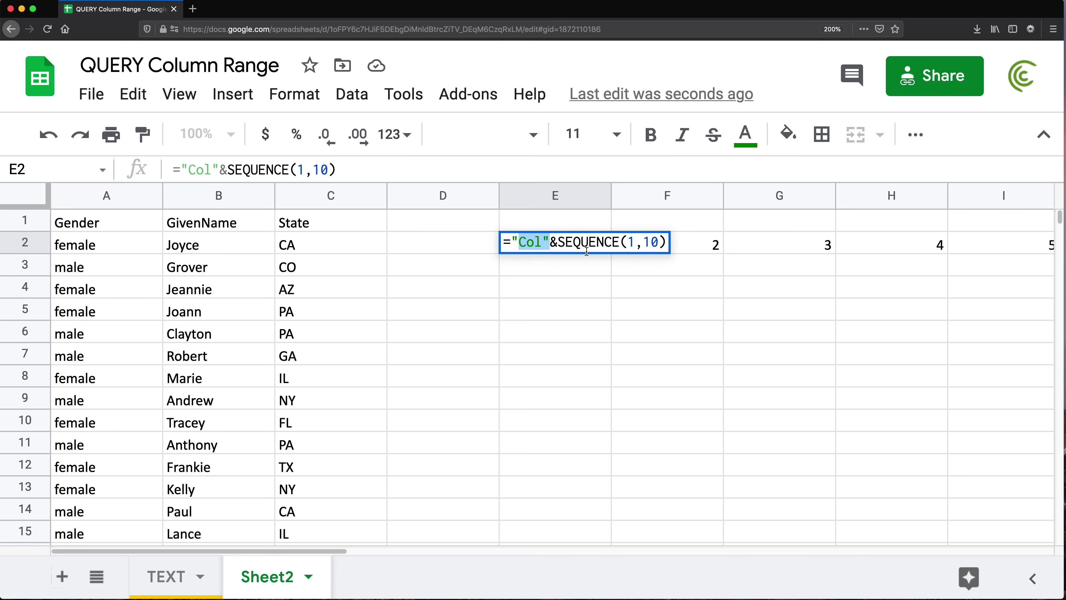
Wrap the "Col"&SEQUENCE(1,10) expression in cell E2 in ArrayFormula and commit it.
{"action": "left_click", "coordinate": [622, 244]}
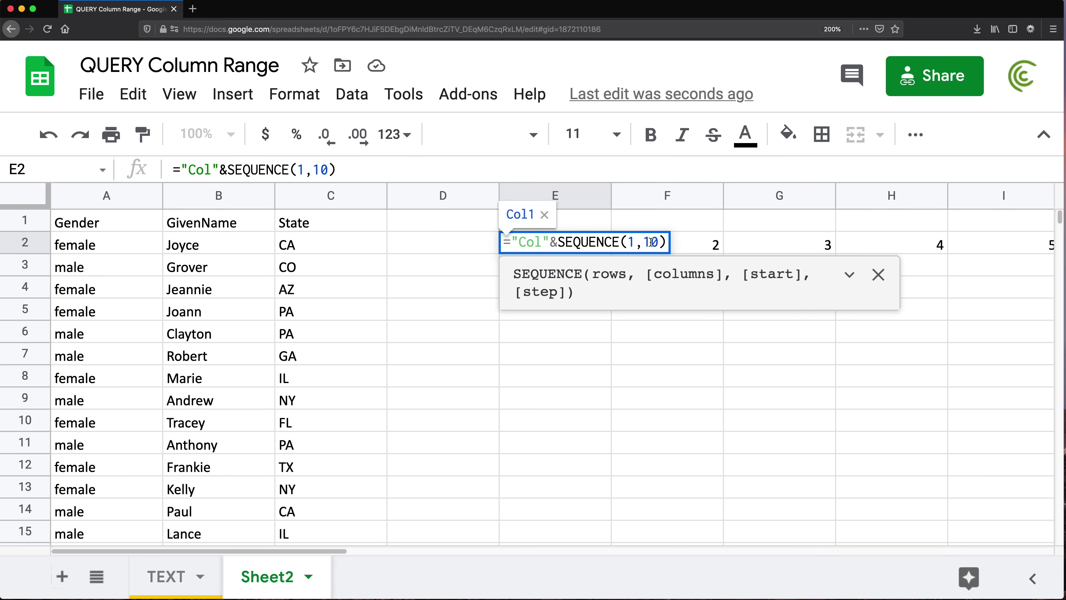
{"action": "key", "text": "super+shift+Return"}
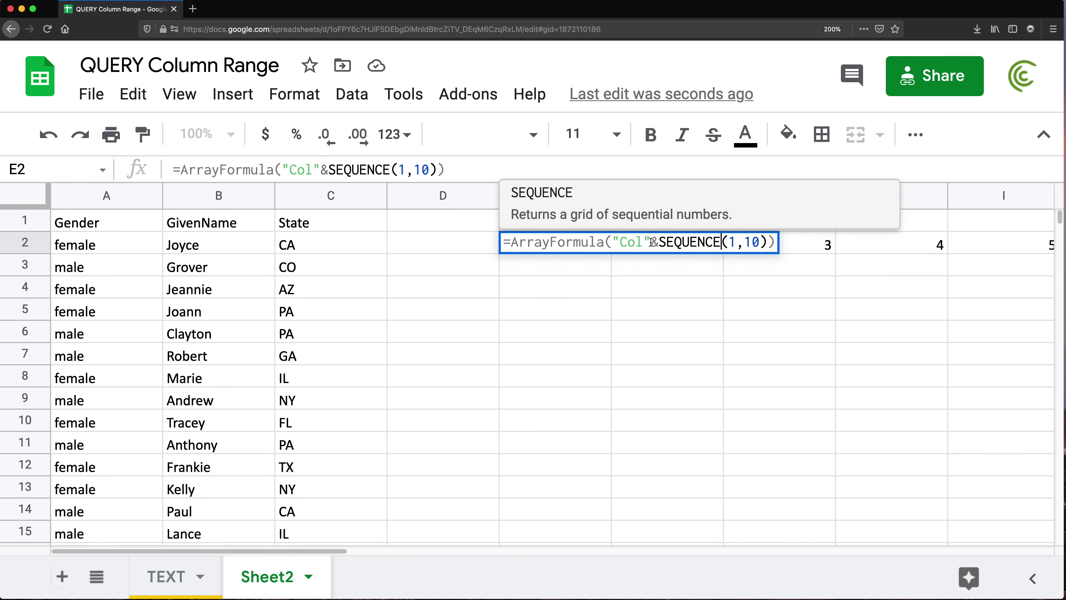
{"action": "key", "text": "Right"}
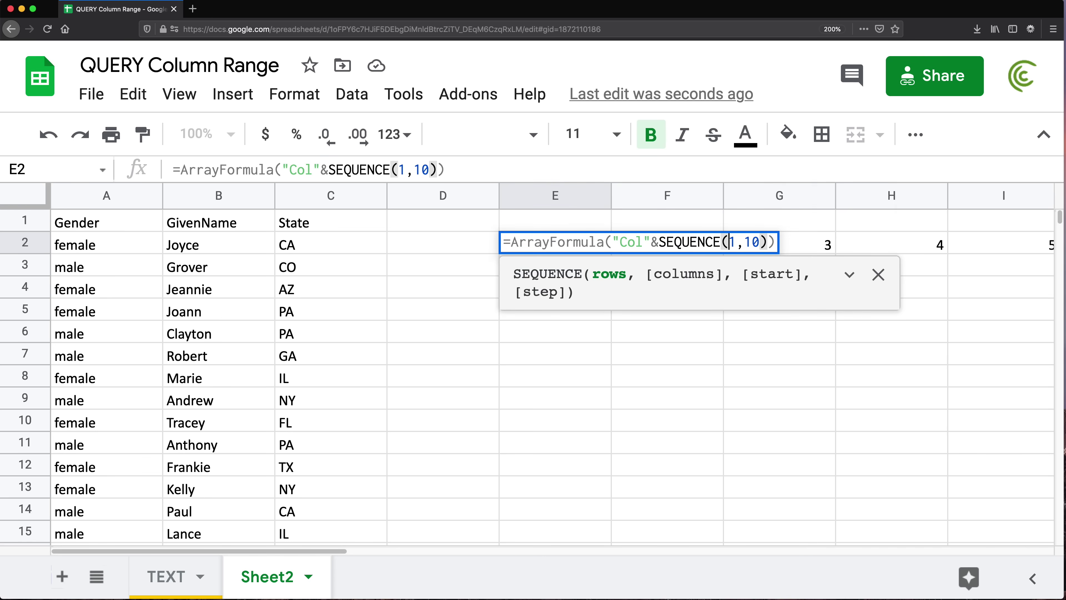
{"action": "key", "text": "Return"}
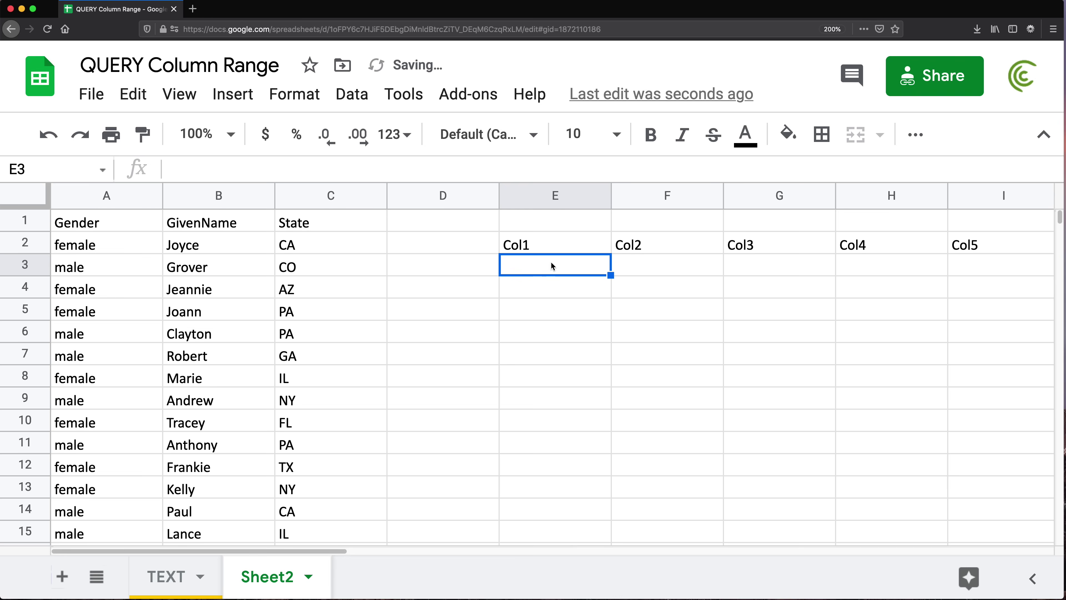
Insert an opening JOIN function with the delimiter ", " before "Col"&SEQUENCE(1,10) inside the ArrayFormula in cell E2.
{"action": "left_click", "coordinate": [546, 245]}
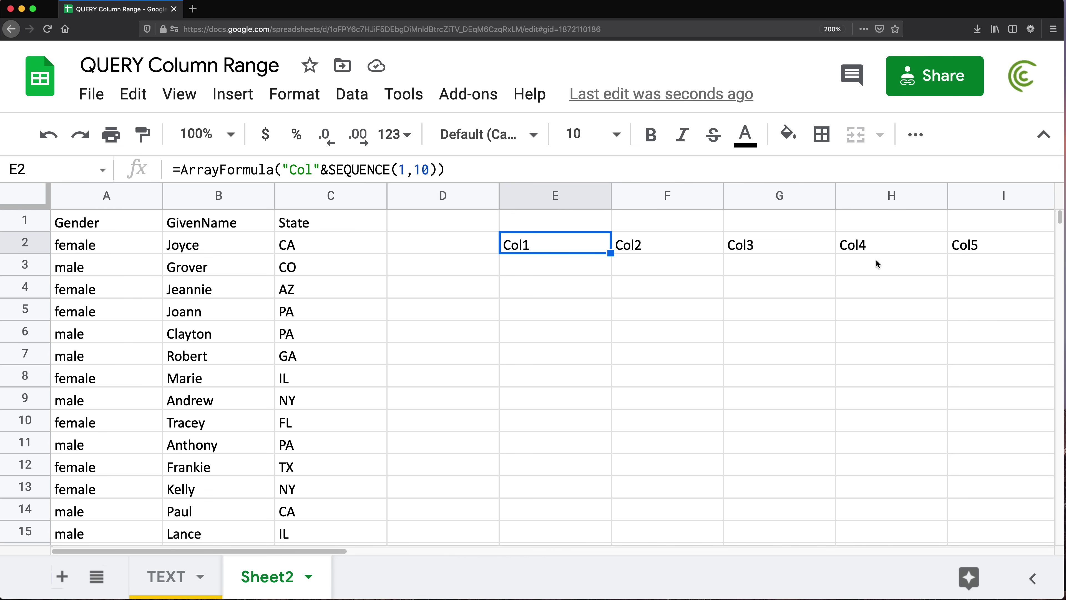
{"action": "double_click", "coordinate": [542, 242]}
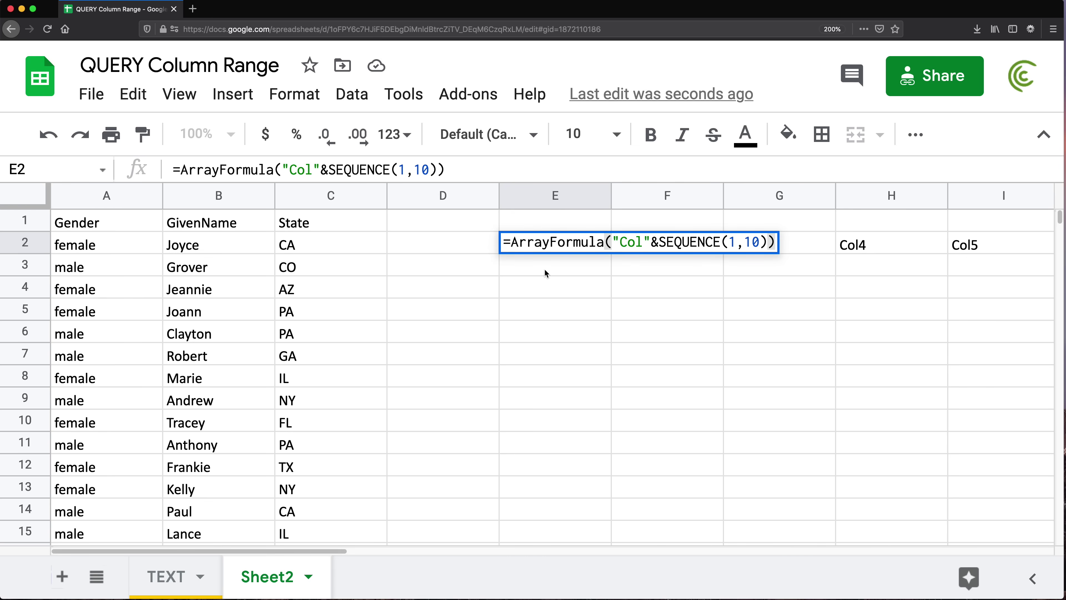
{"action": "left_click", "coordinate": [615, 241]}
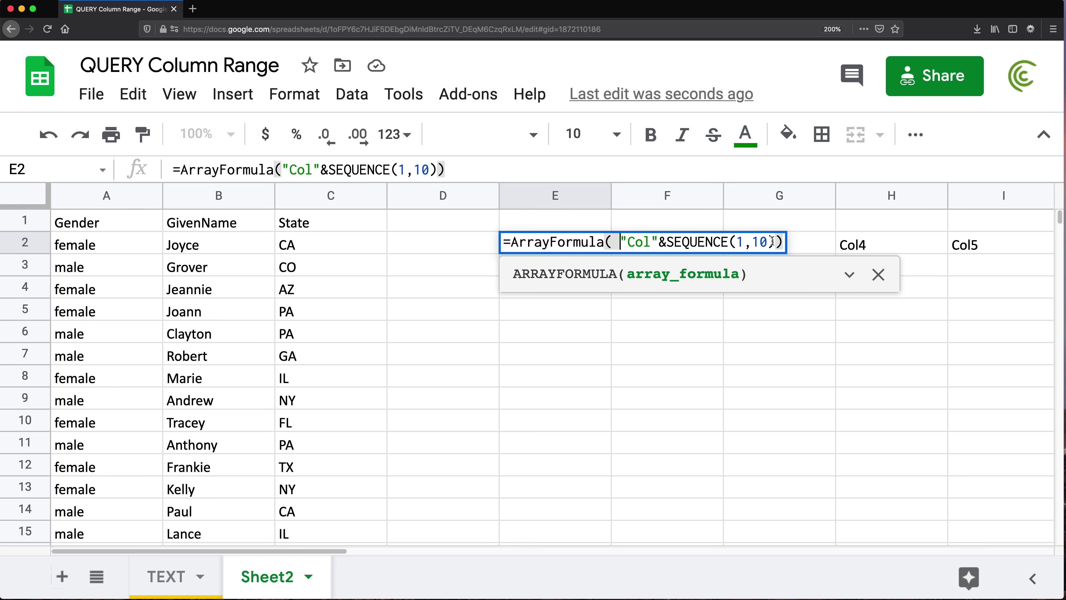
{"action": "left_click", "coordinate": [783, 242]}
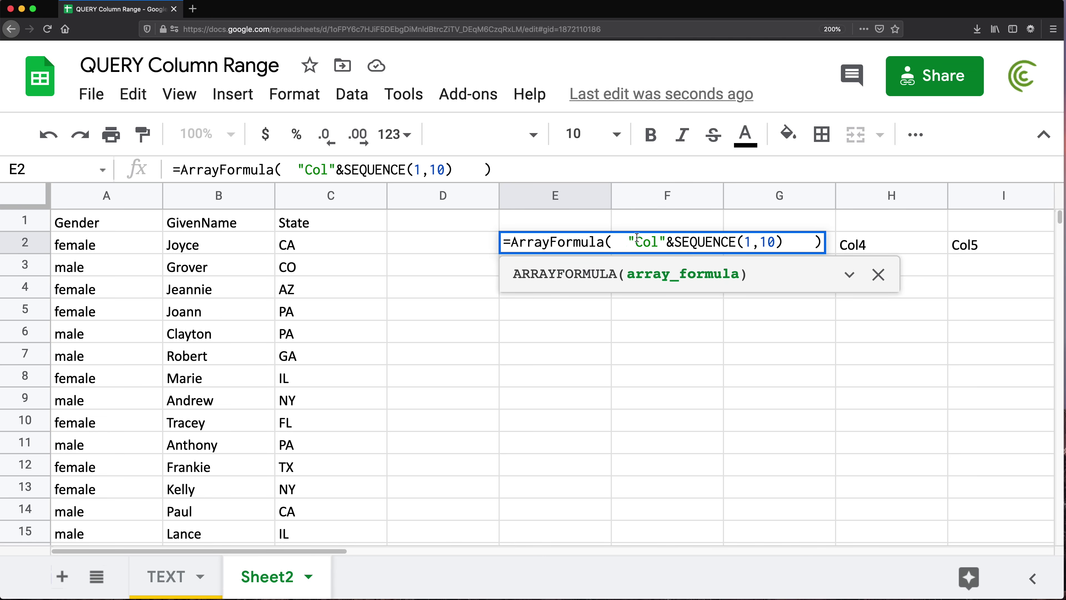
{"action": "left_click", "coordinate": [625, 241]}
{"action": "key", "text": "Left"}
{"action": "key", "text": "Left"}
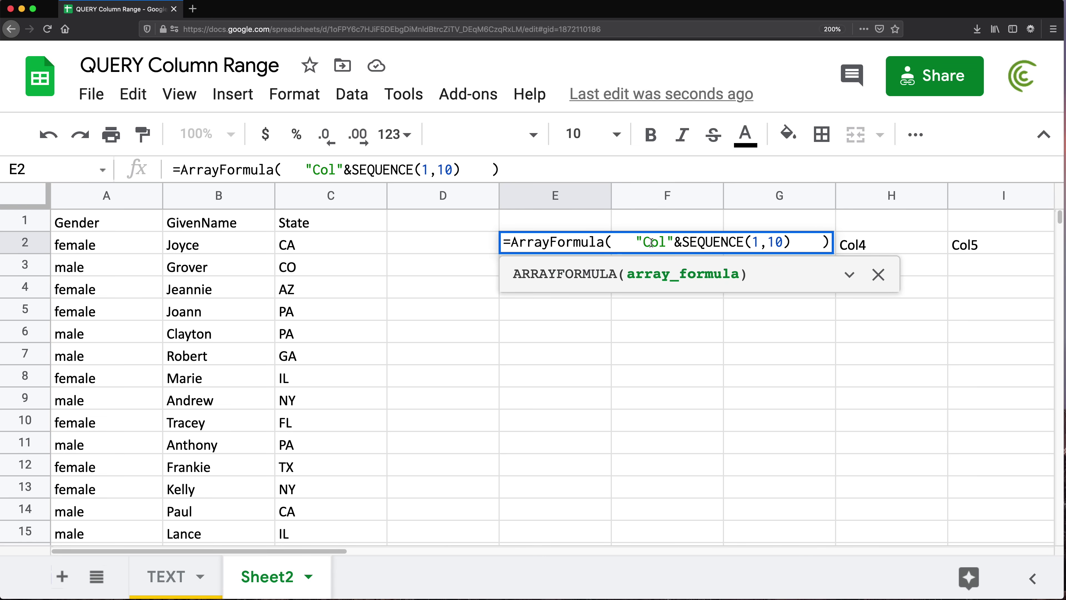
{"action": "type", "text": "JOIN("}
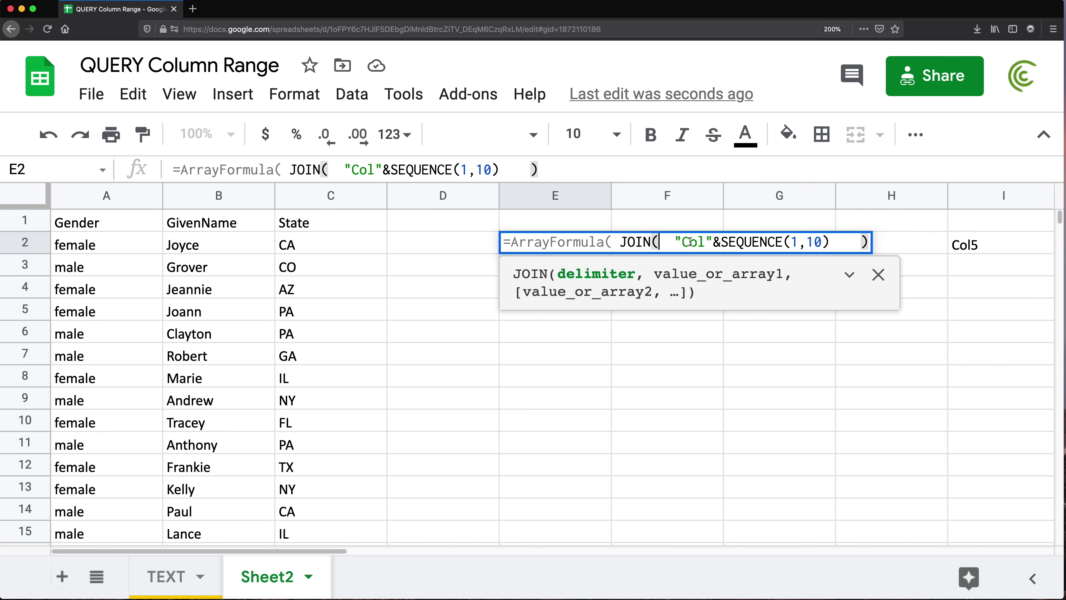
{"action": "type", "text": "\""}
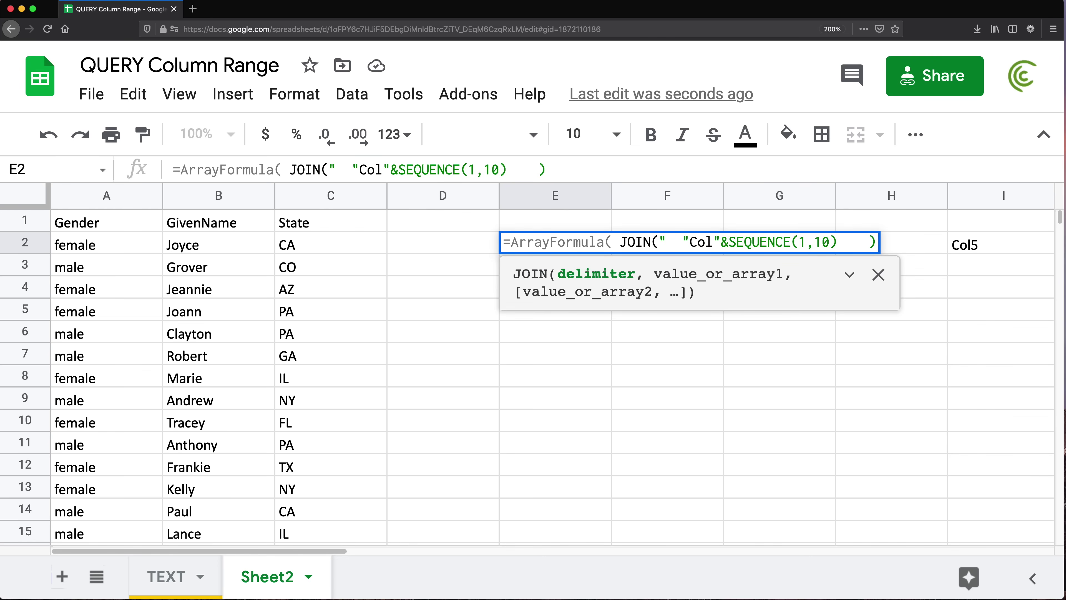
{"action": "type", "text": ", \""}
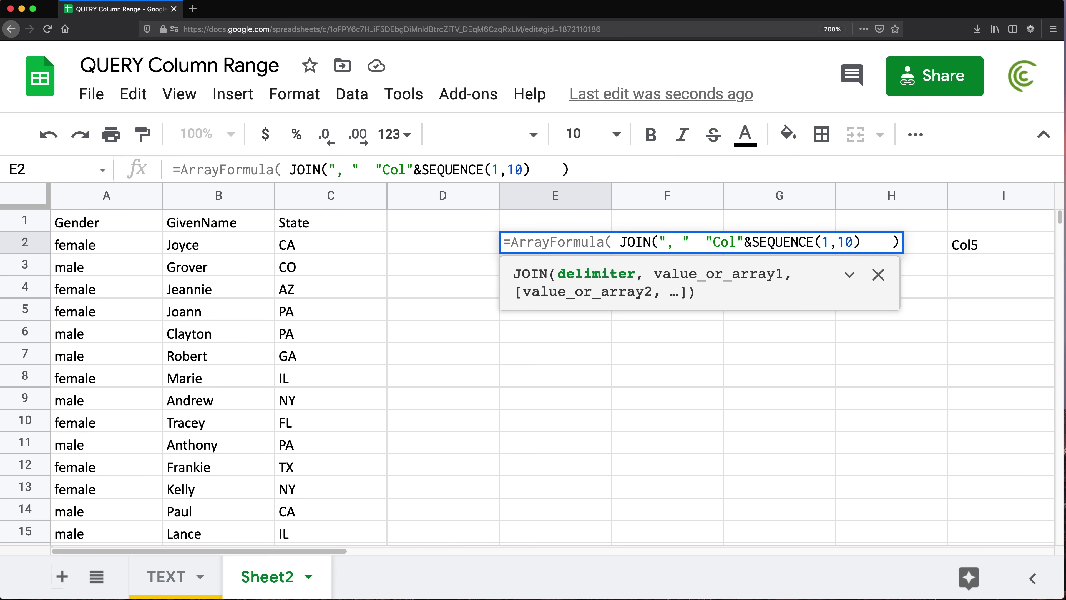
{"action": "type", "text": ","}
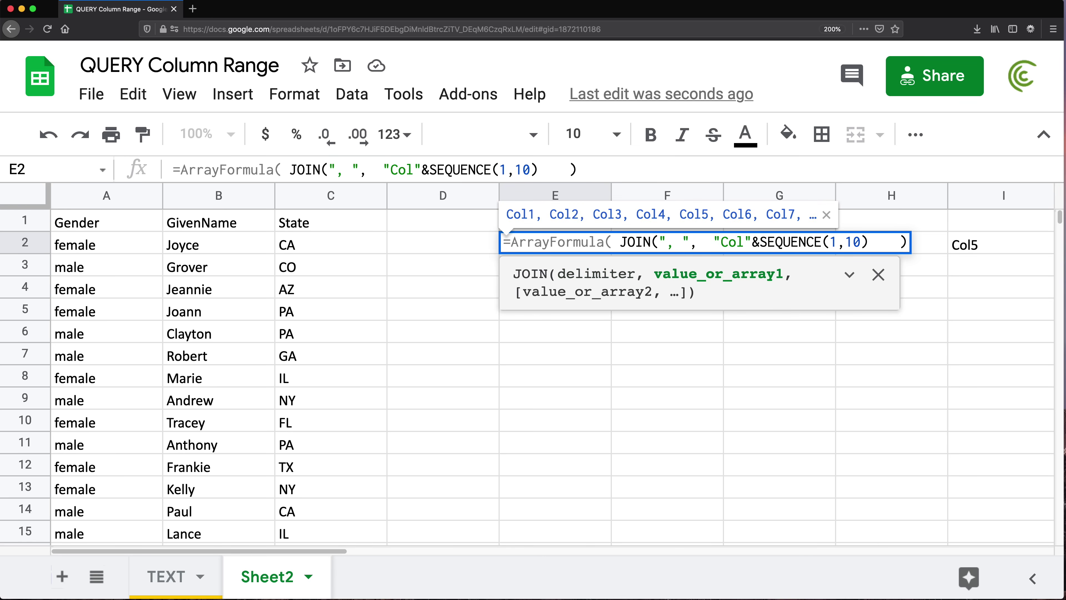
{"action": "key", "text": "Delete"}
{"action": "key", "text": "Delete"}
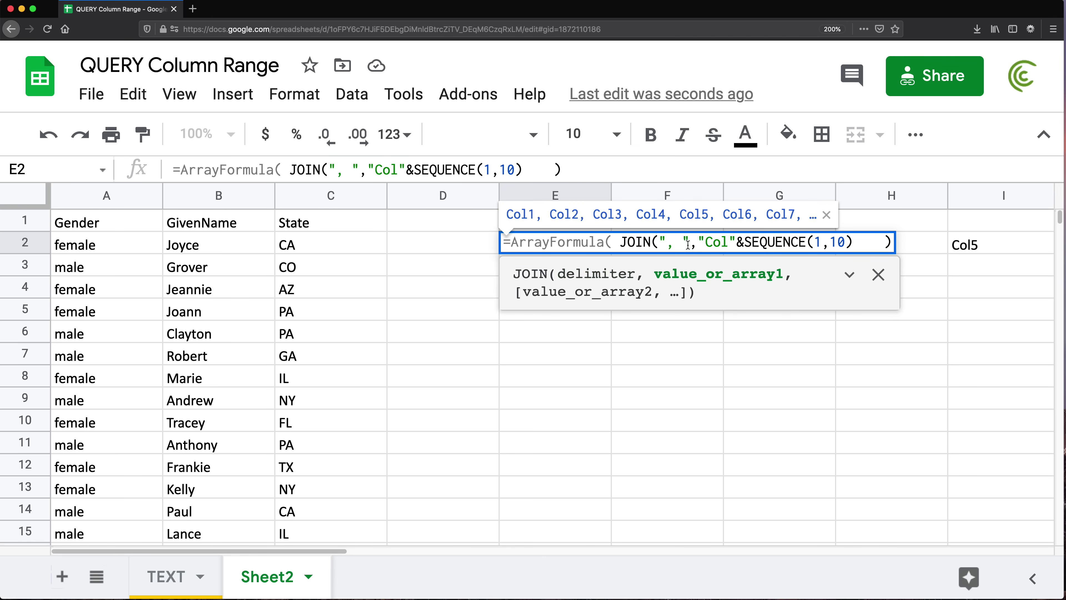
Close the JOIN function after SEQUENCE(1,10) in cell E2 and commit the formula.
{"action": "left_click_drag", "start_coordinate": [698, 243], "coordinate": [689, 243]}
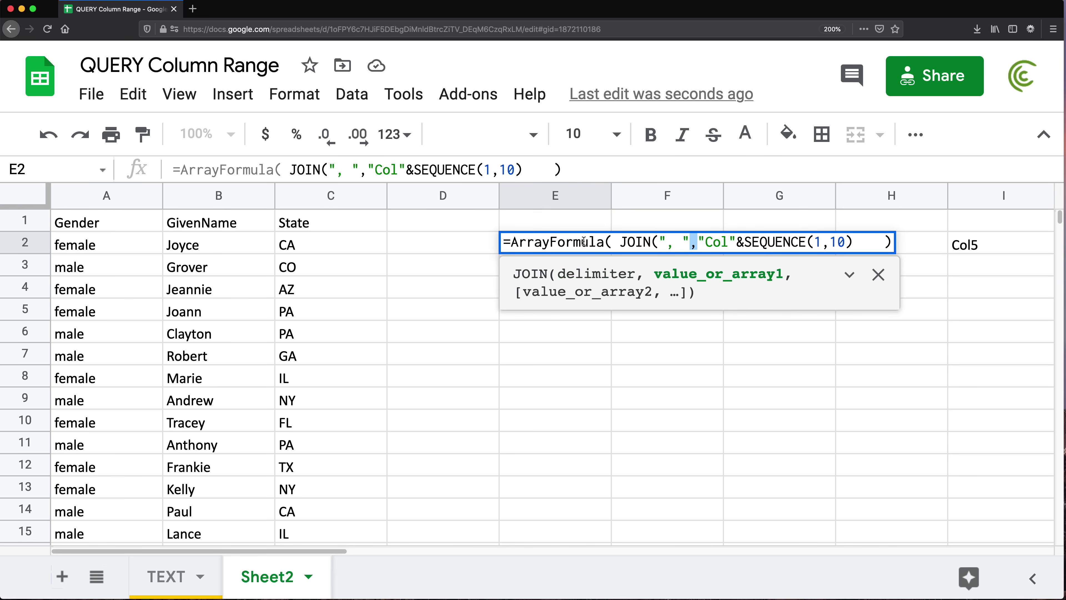
{"action": "left_click", "coordinate": [698, 242]}
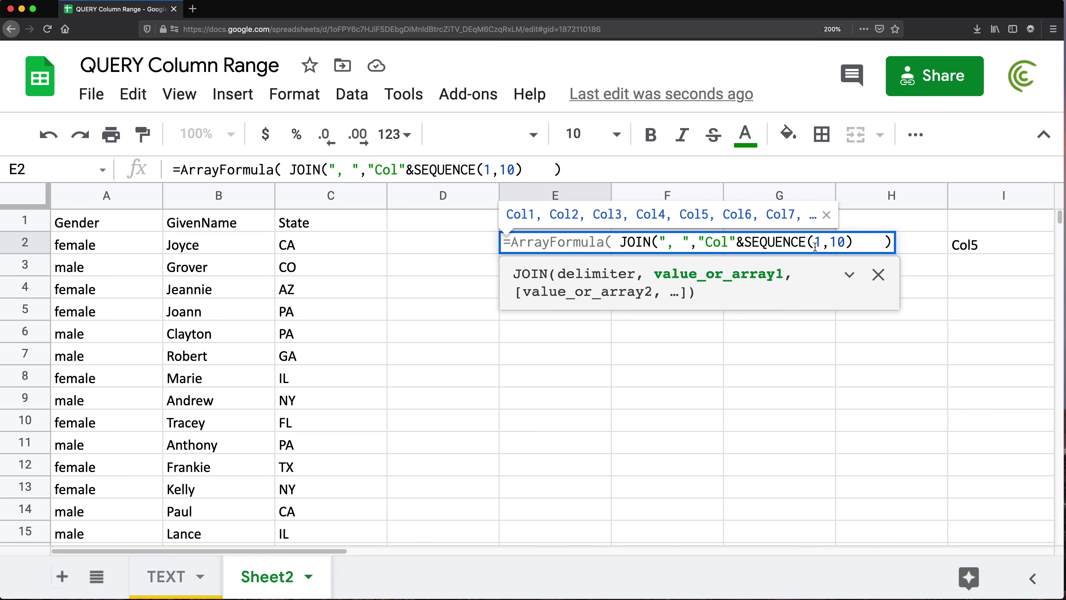
{"action": "left_click", "coordinate": [859, 241]}
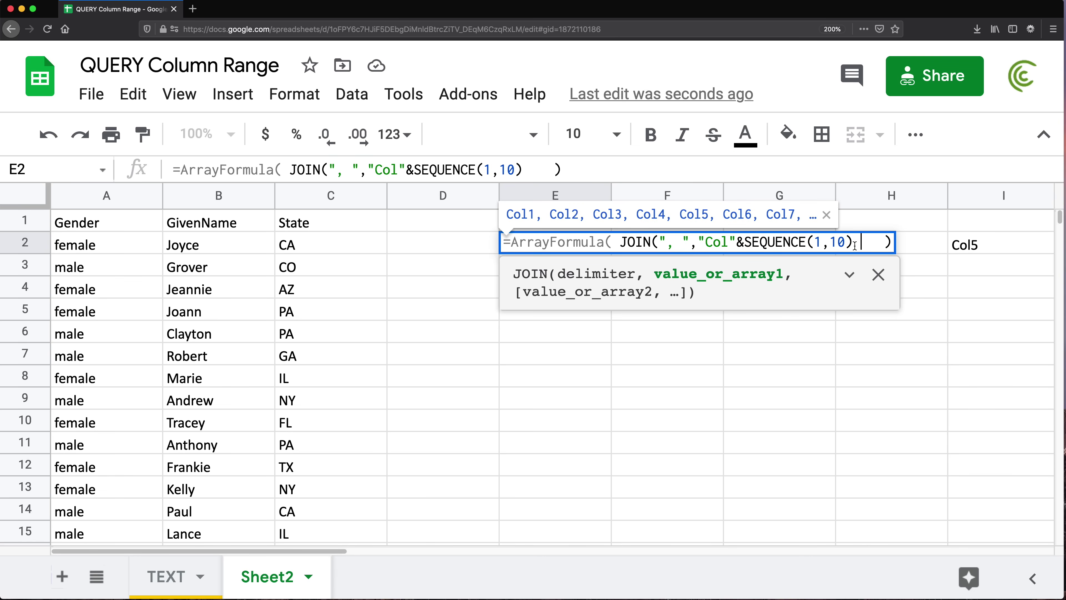
{"action": "type", "text": ")"}
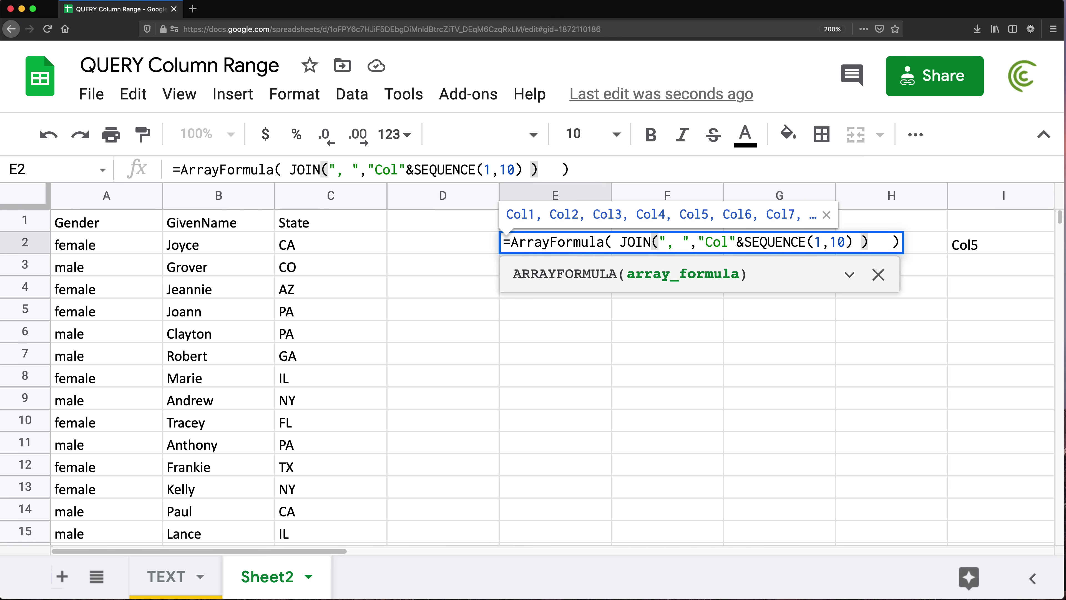
{"action": "key", "text": "Return"}
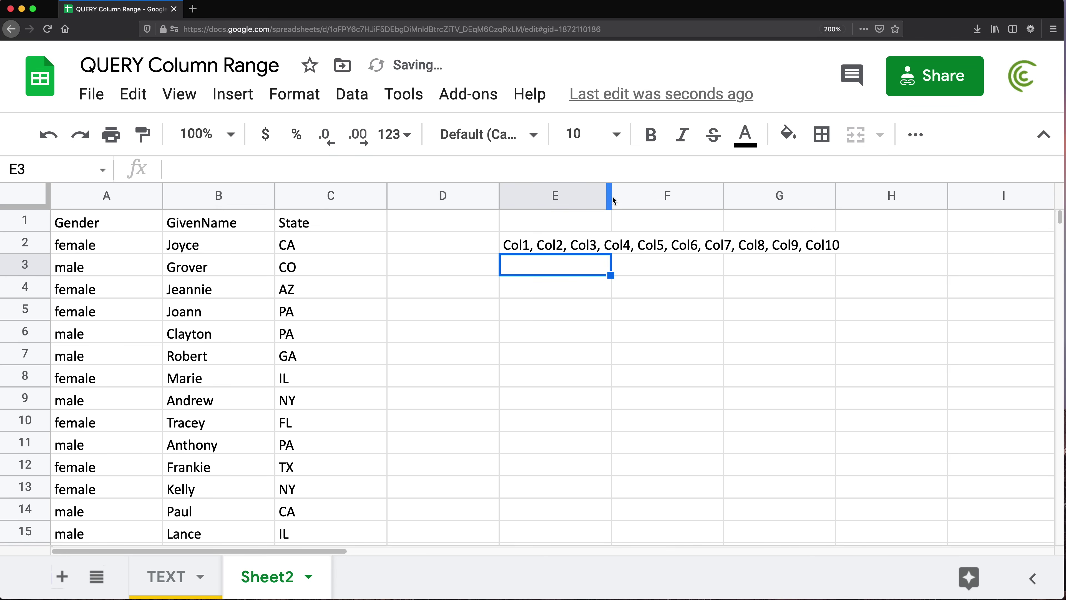
Check the QUERY formula in cell A1, and prepend "SELECT "& to the JOIN function inside the ArrayFormula in E2.
{"action": "left_click", "coordinate": [578, 248]}
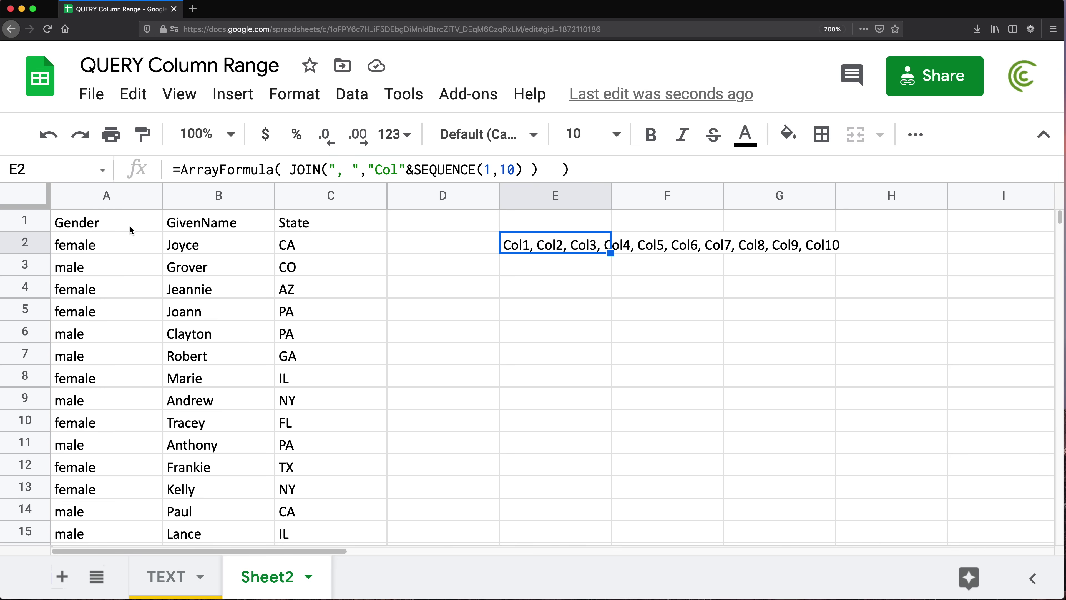
{"action": "left_click", "coordinate": [108, 222]}
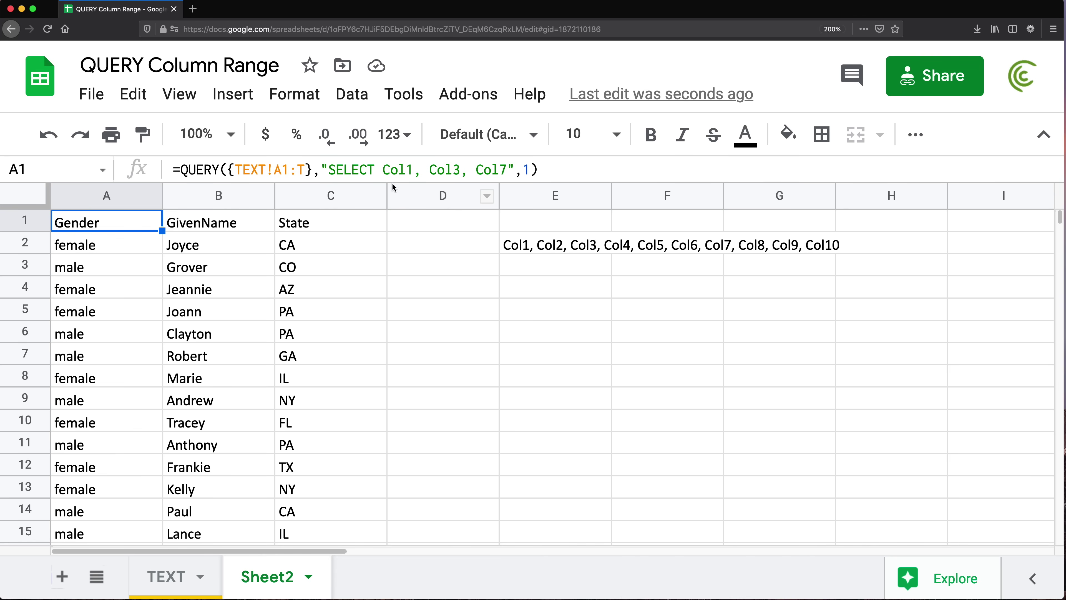
{"action": "double_click", "coordinate": [525, 244]}
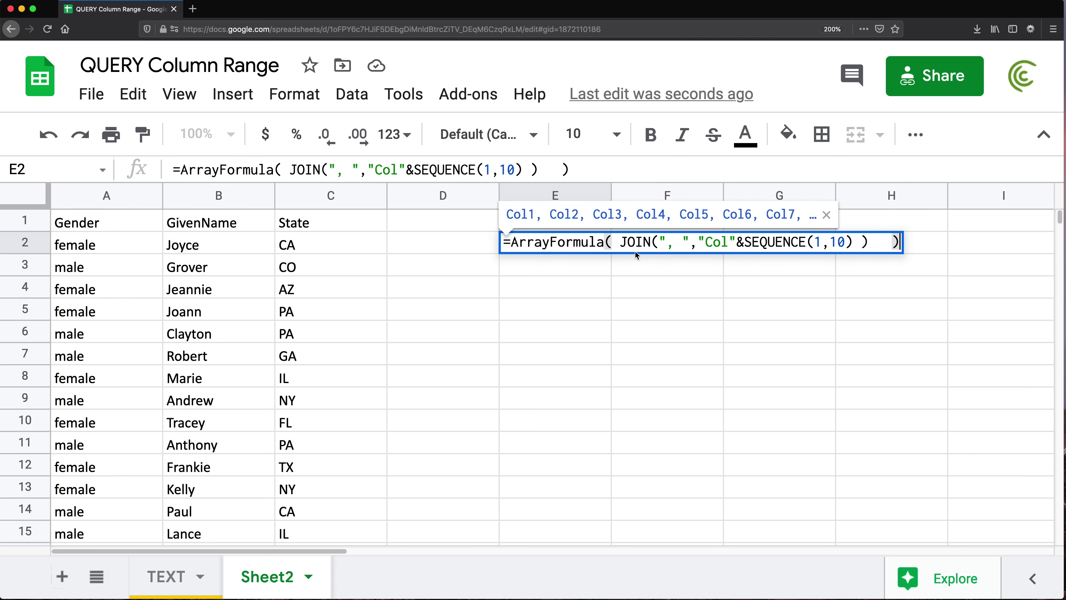
{"action": "left_click", "coordinate": [613, 243]}
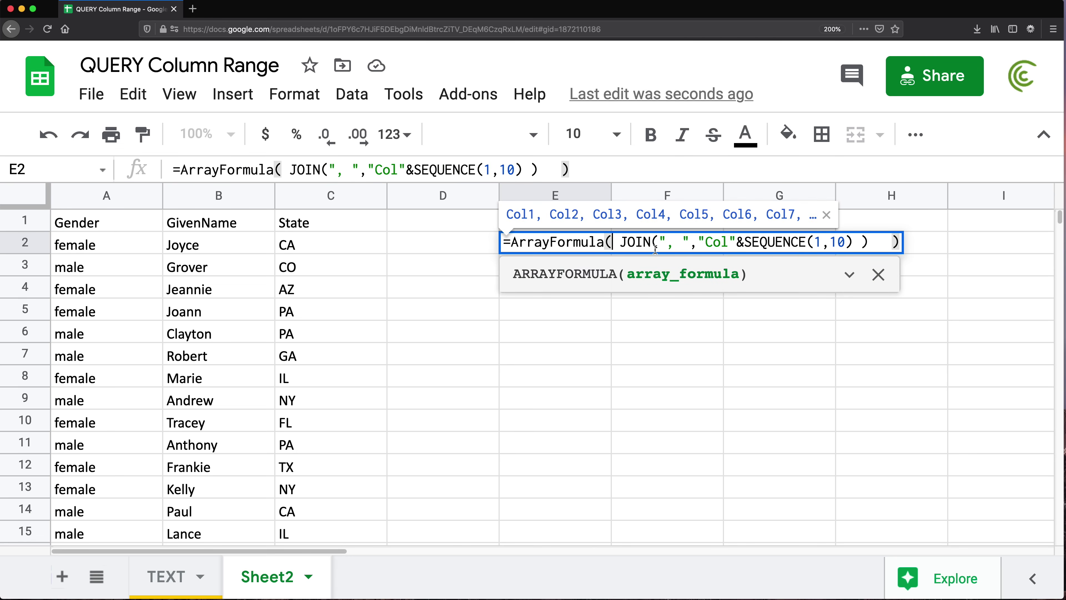
{"action": "type", "text": "\"SELECT"}
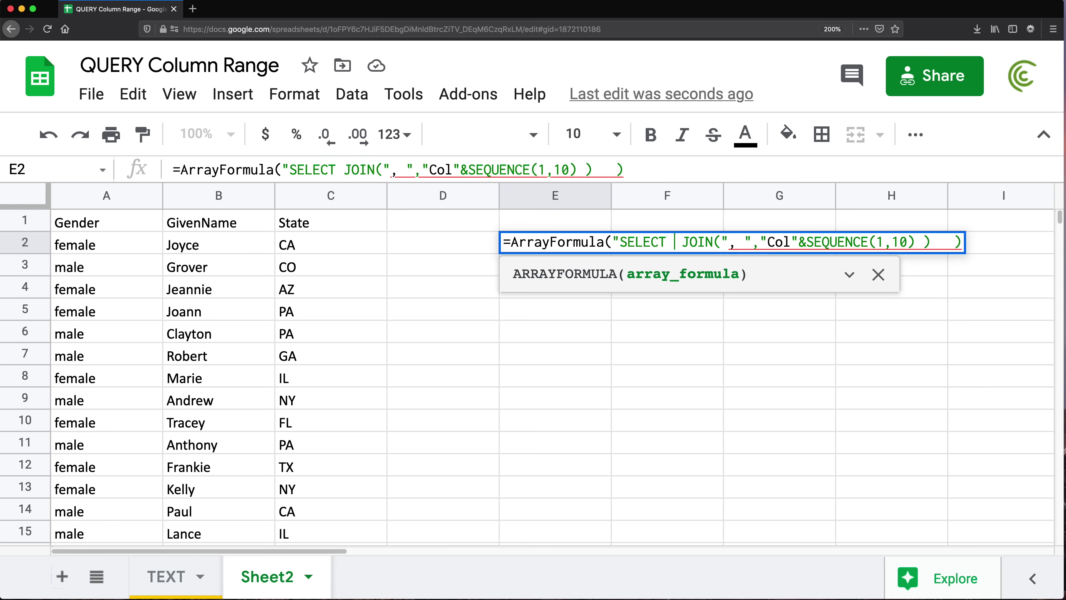
{"action": "type", "text": " \""}
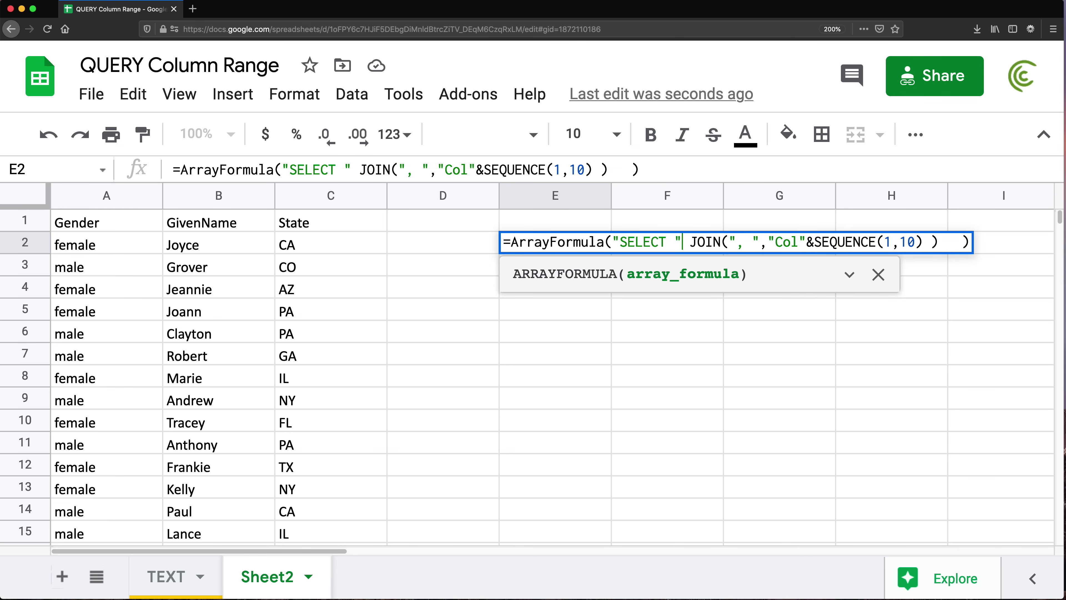
{"action": "type", "text": "&"}
{"action": "key", "text": "Delete"}
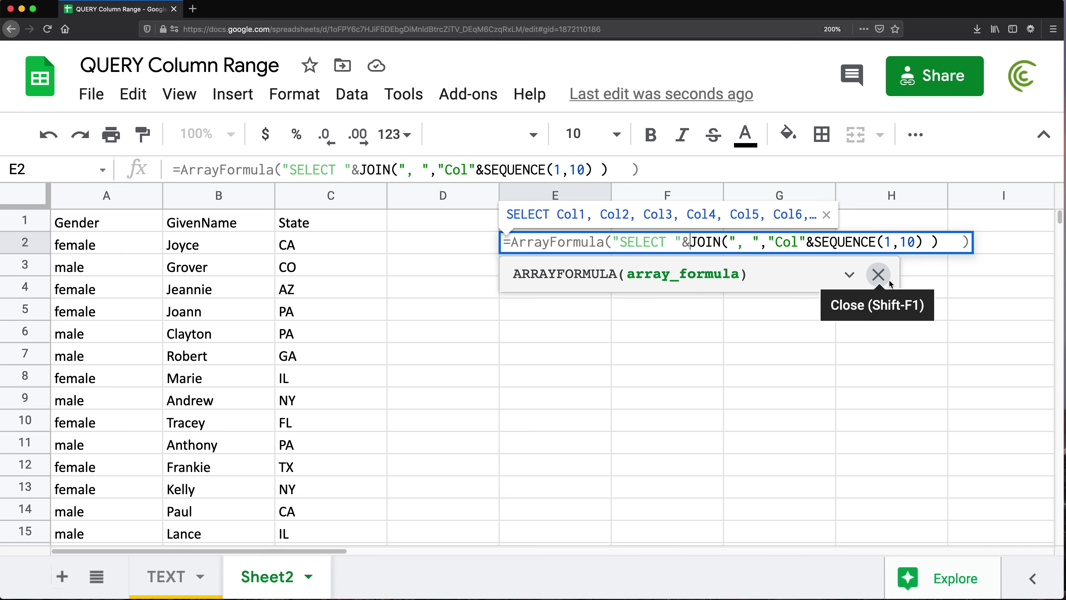
{"action": "key", "text": "Return"}
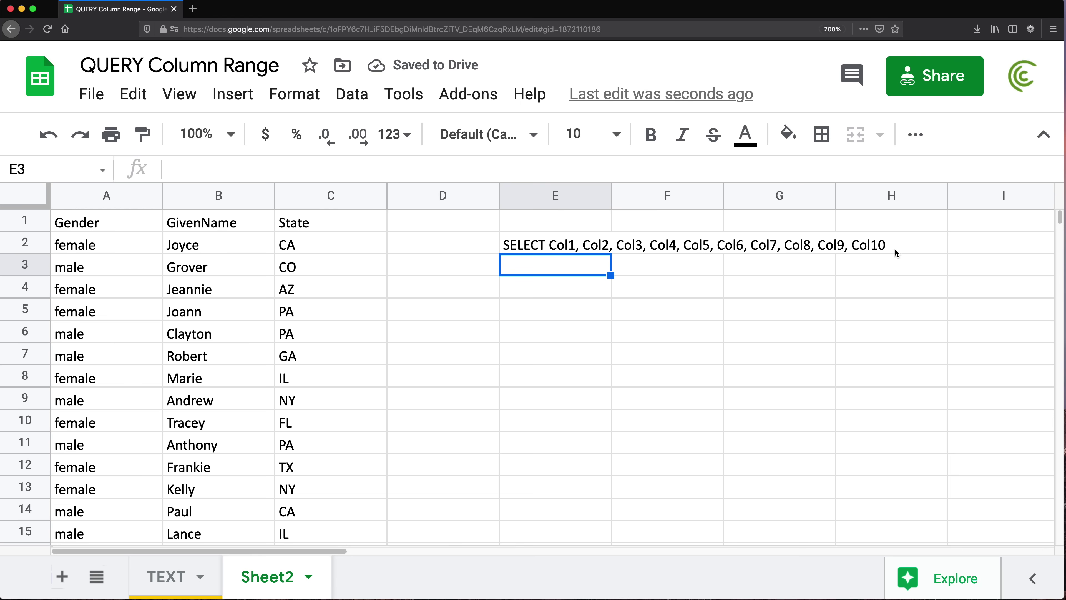
Copy the whole ArrayFormula expression from cell E2 without its leading equals sign.
{"action": "left_click", "coordinate": [567, 246]}
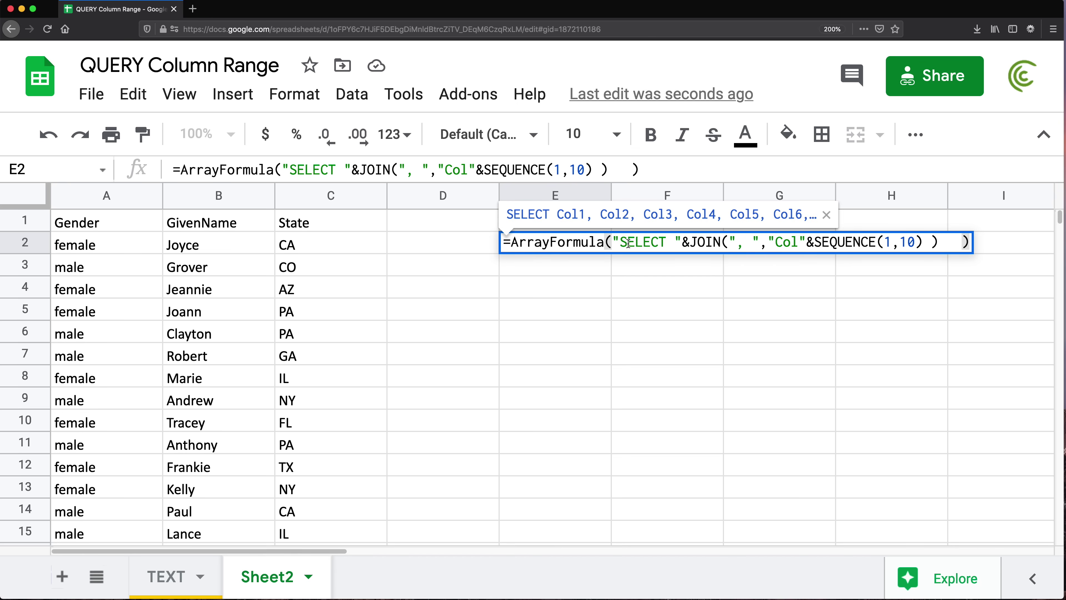
{"action": "left_click_drag", "start_coordinate": [512, 243], "coordinate": [1055, 240]}
{"action": "key", "text": "super+c"}
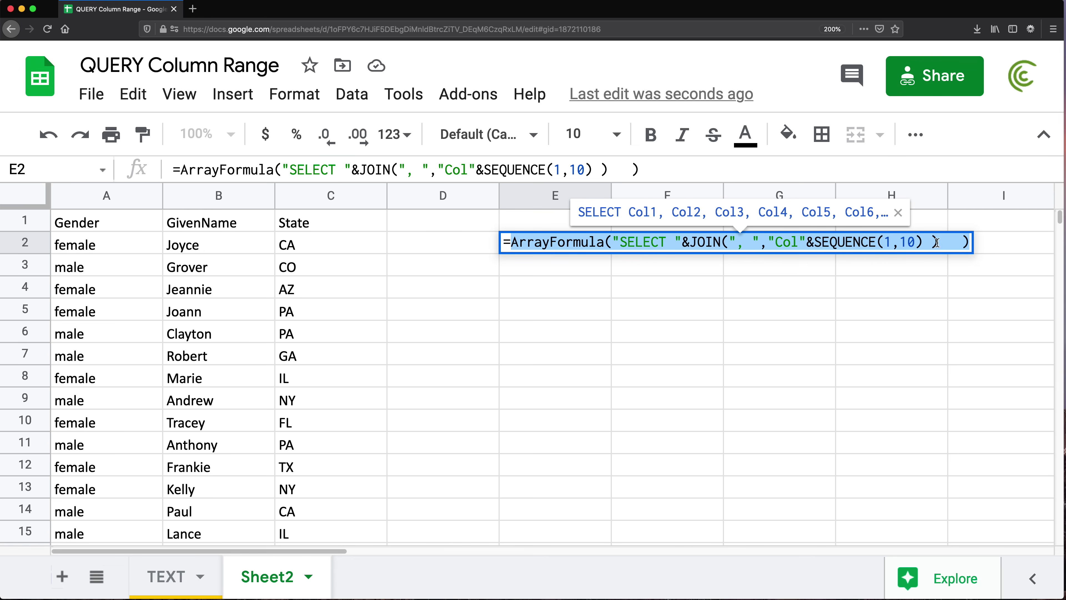
{"action": "key", "text": "Escape"}
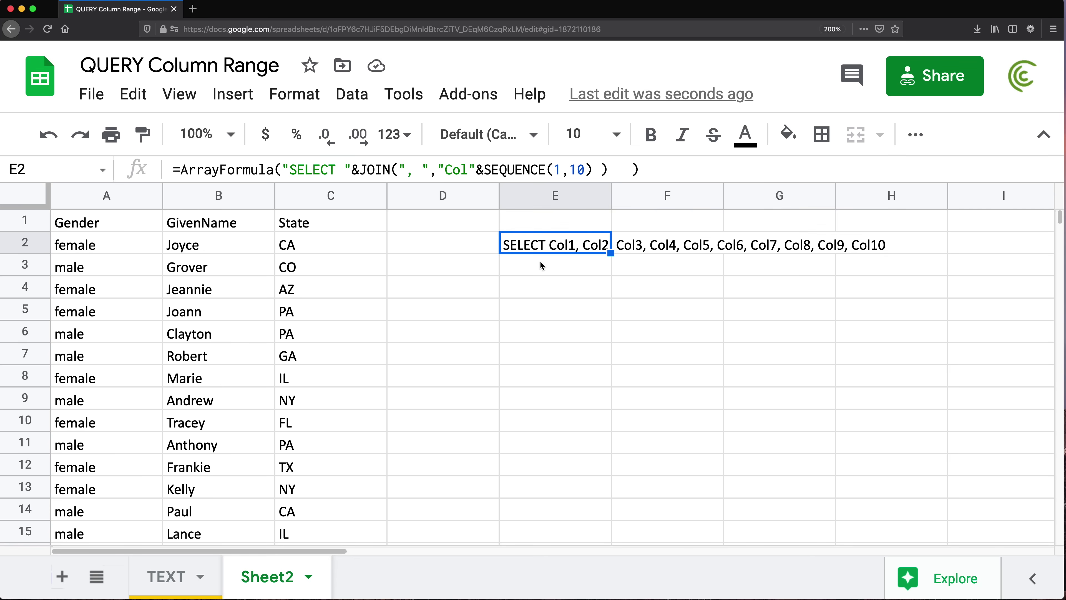
Clear cell E2 and replace the quoted SELECT string in A1's QUERY formula with the copied ArrayFormula expression.
{"action": "key", "text": "Delete"}
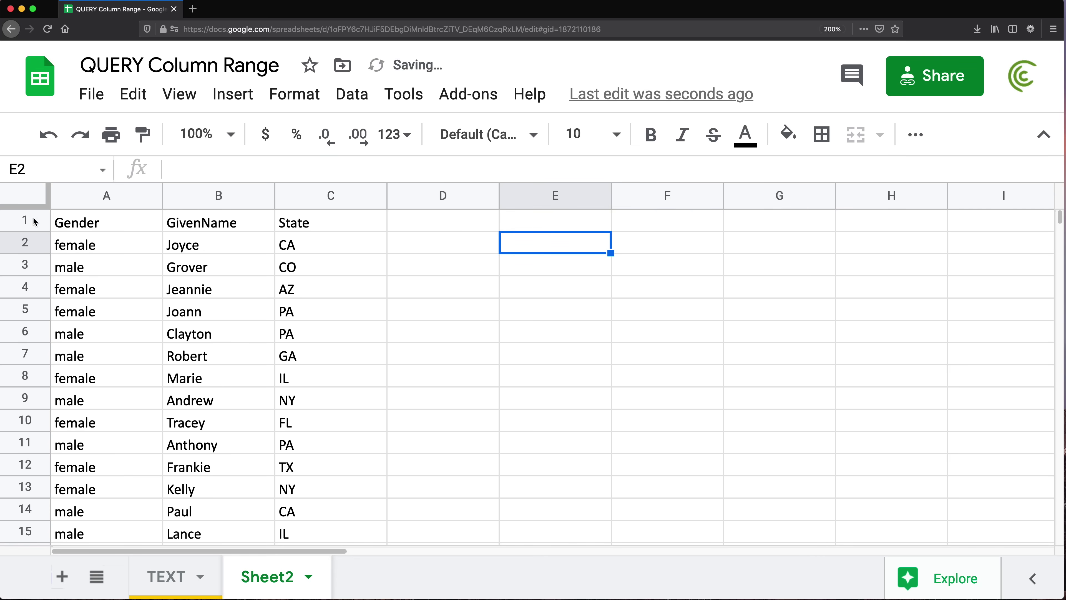
{"action": "left_click", "coordinate": [74, 227]}
{"action": "double_click", "coordinate": [86, 222]}
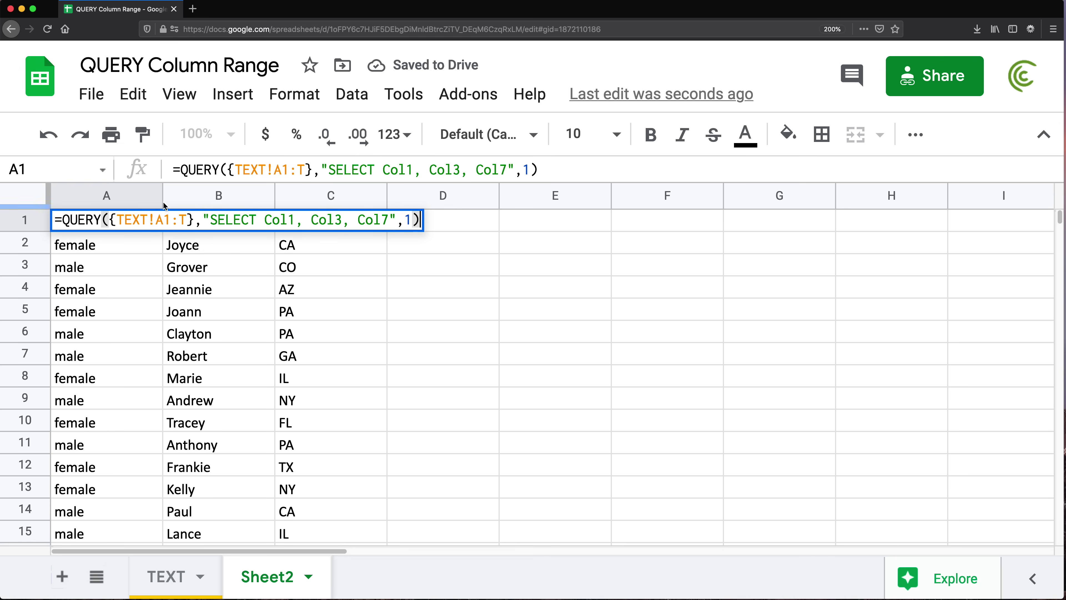
{"action": "left_click_drag", "start_coordinate": [202, 220], "coordinate": [395, 229]}
{"action": "key", "text": "BackSpace"}
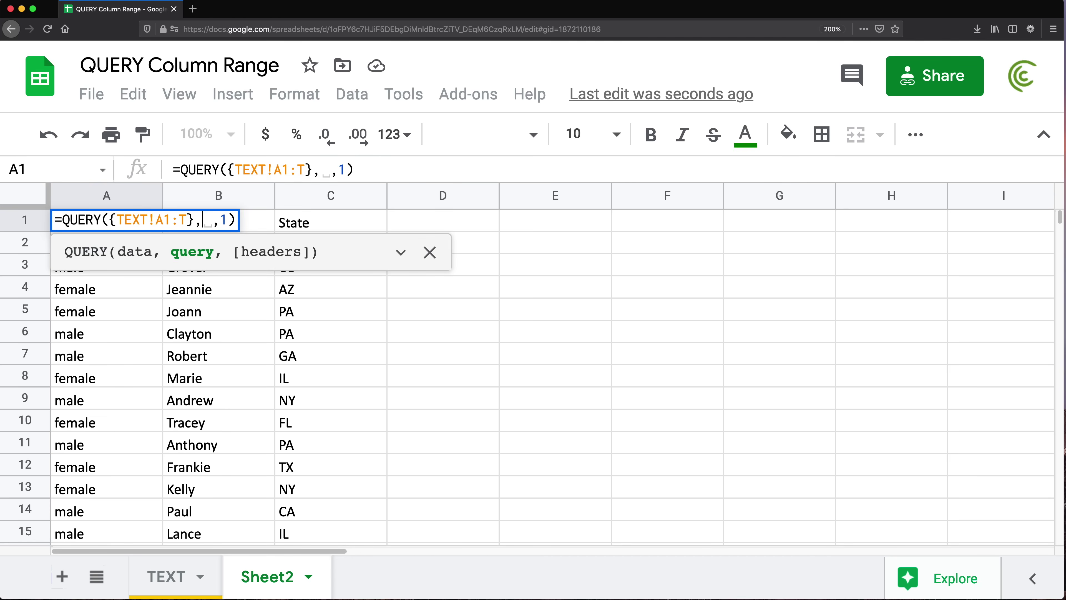
{"action": "key", "text": "super+v"}
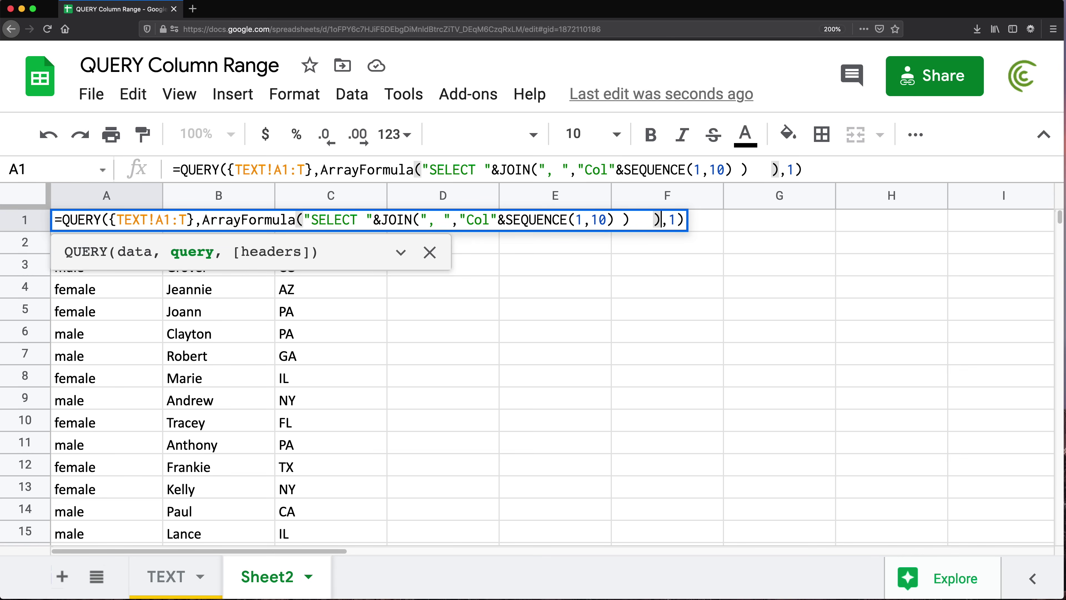
{"action": "key", "text": "Return"}
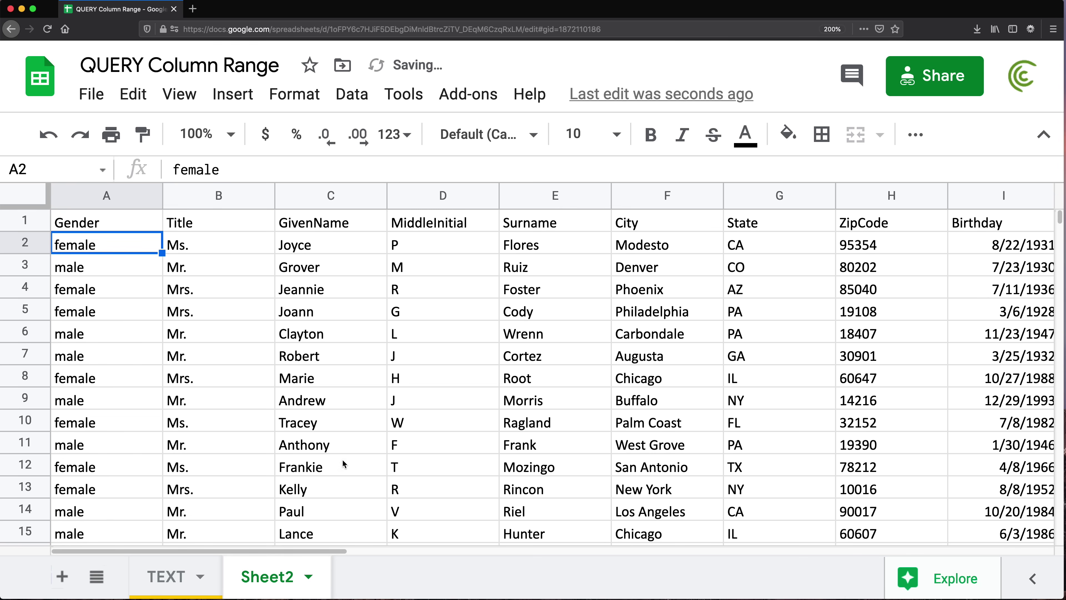
{"action": "left_click_drag", "start_coordinate": [274, 552], "coordinate": [150, 528]}
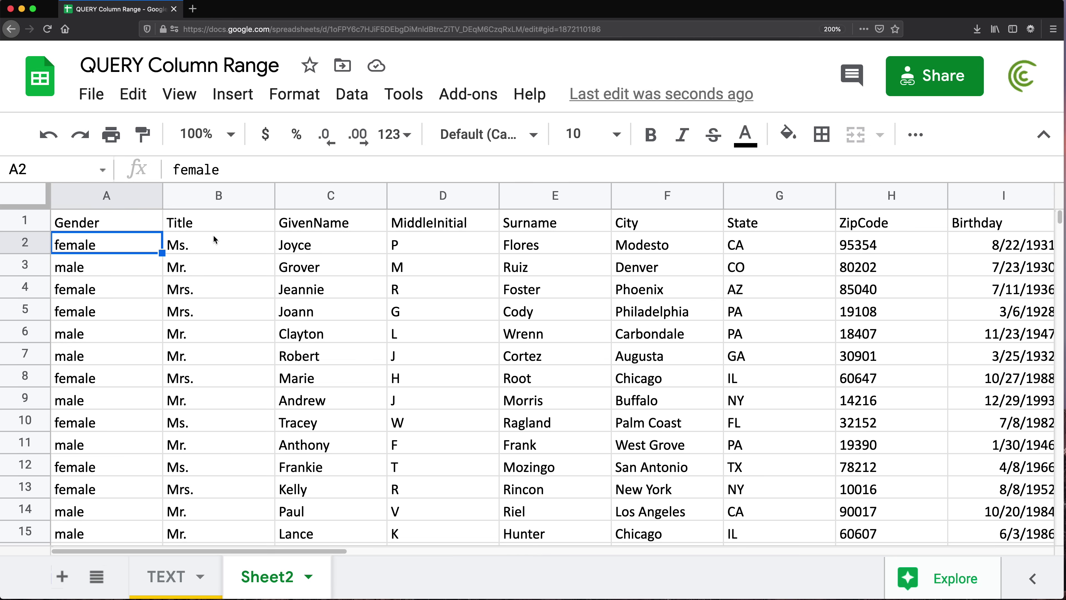
Set the SEQUENCE column count in A1's QUERY formula to 4.
{"action": "double_click", "coordinate": [88, 225]}
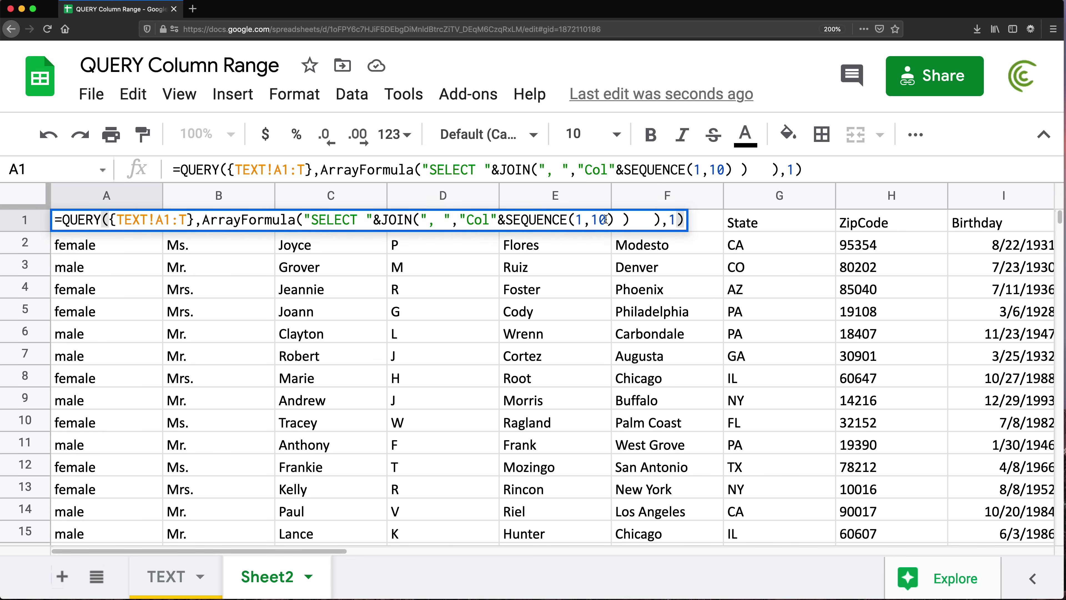
{"action": "left_click_drag", "start_coordinate": [608, 220], "coordinate": [591, 220]}
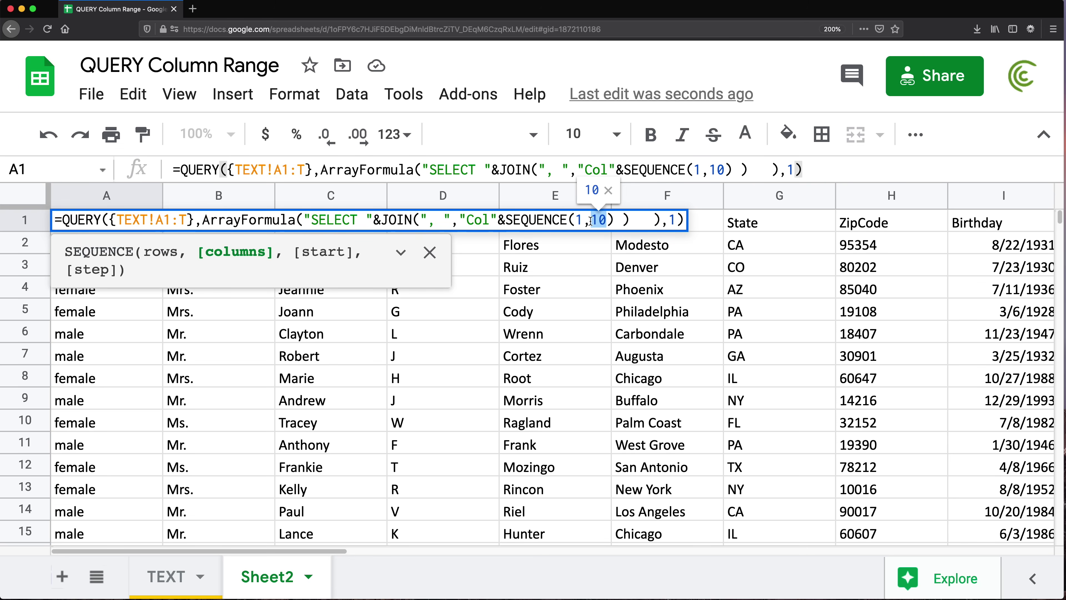
{"action": "type", "text": "4"}
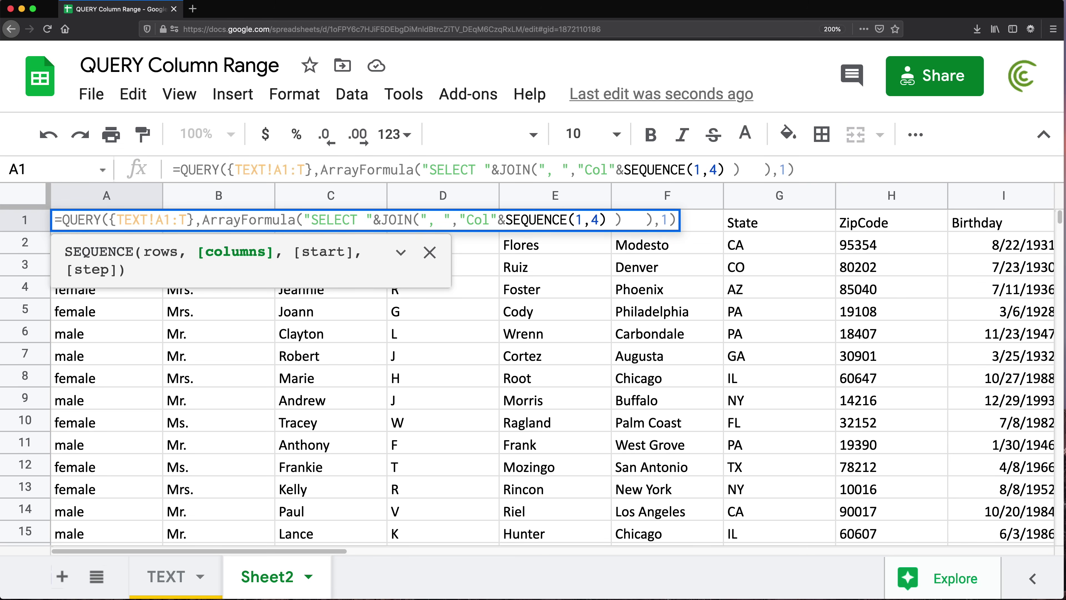
{"action": "key", "text": "Return"}
Set the SEQUENCE column count in A1's QUERY formula to 3.
{"action": "double_click", "coordinate": [110, 223]}
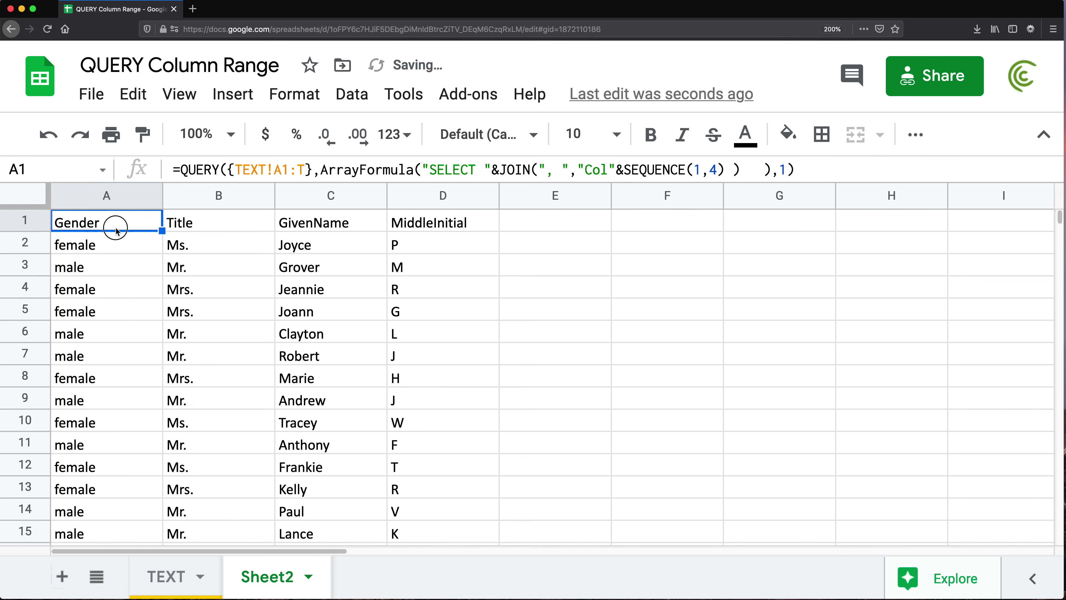
{"action": "left_click", "coordinate": [600, 219]}
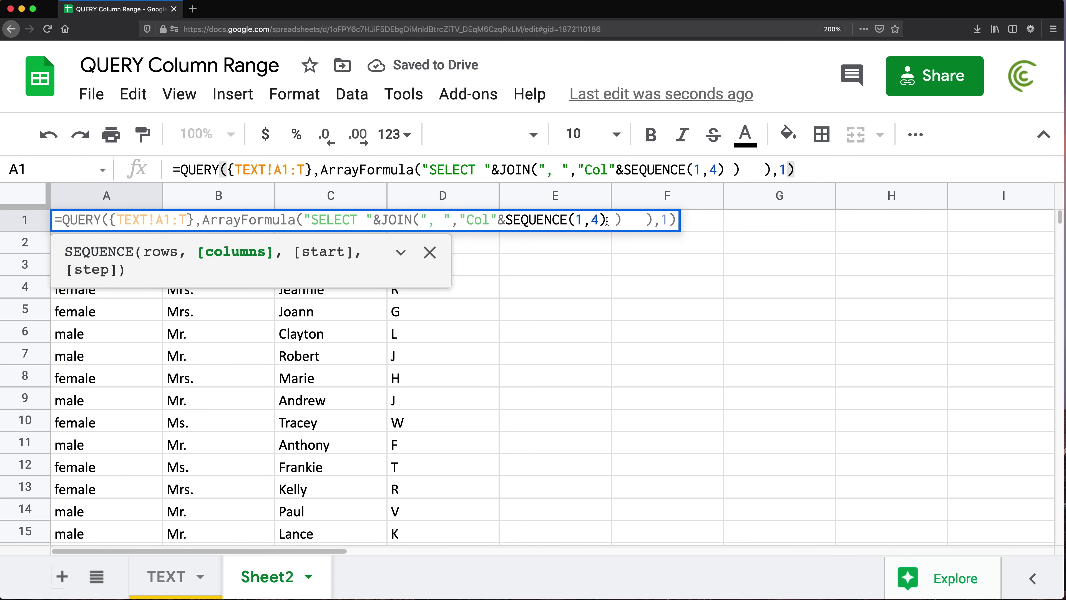
{"action": "key", "text": "BackSpace"}
{"action": "type", "text": "3"}
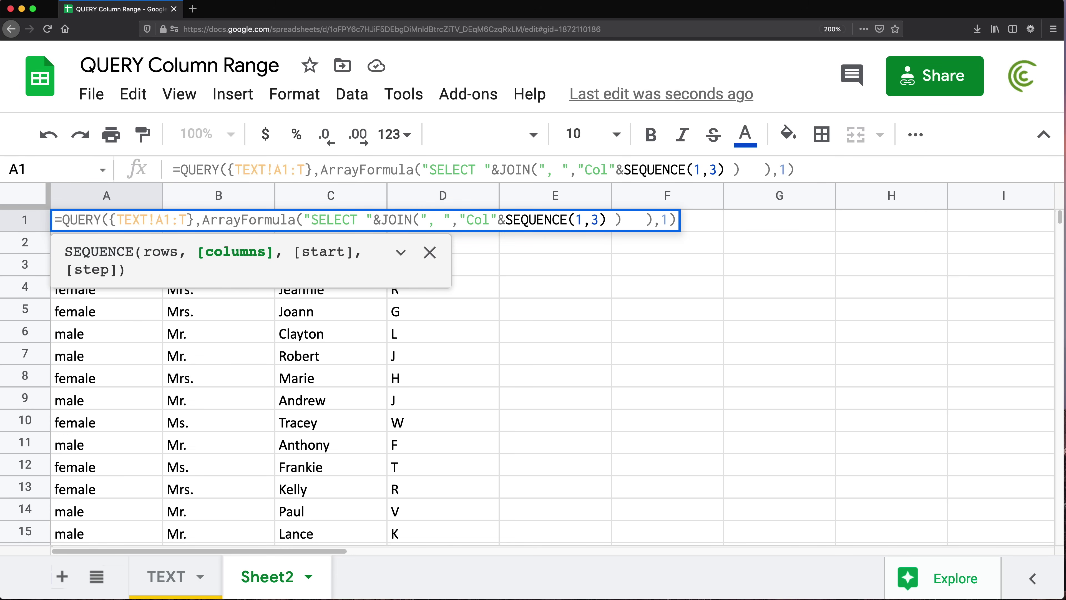
{"action": "key", "text": "Return"}
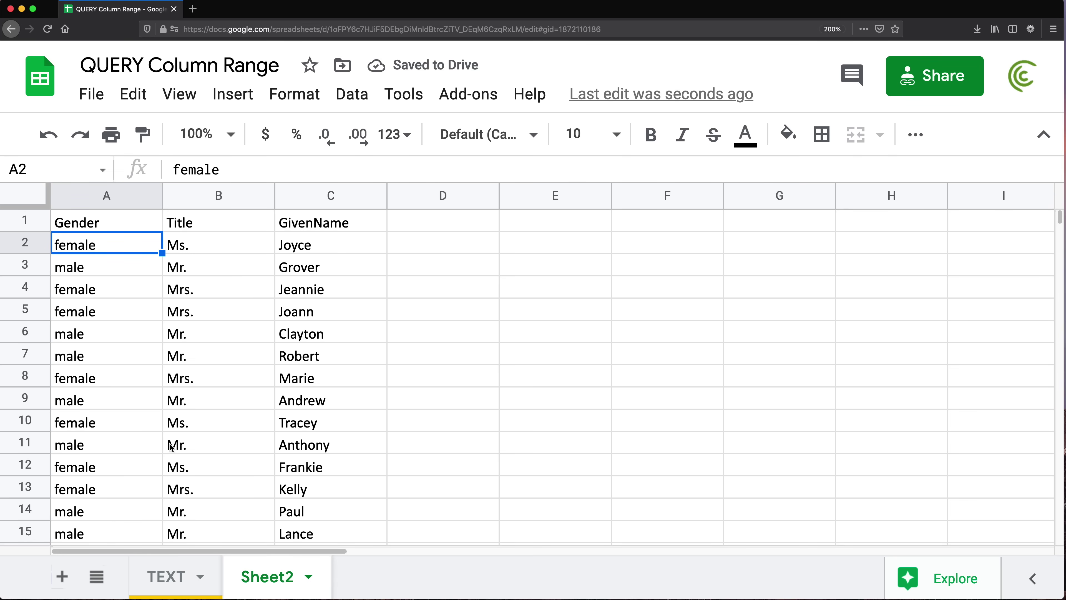
Examine the header columns on the TEXT sheet from UPS through FeetInches.
{"action": "left_click", "coordinate": [161, 572]}
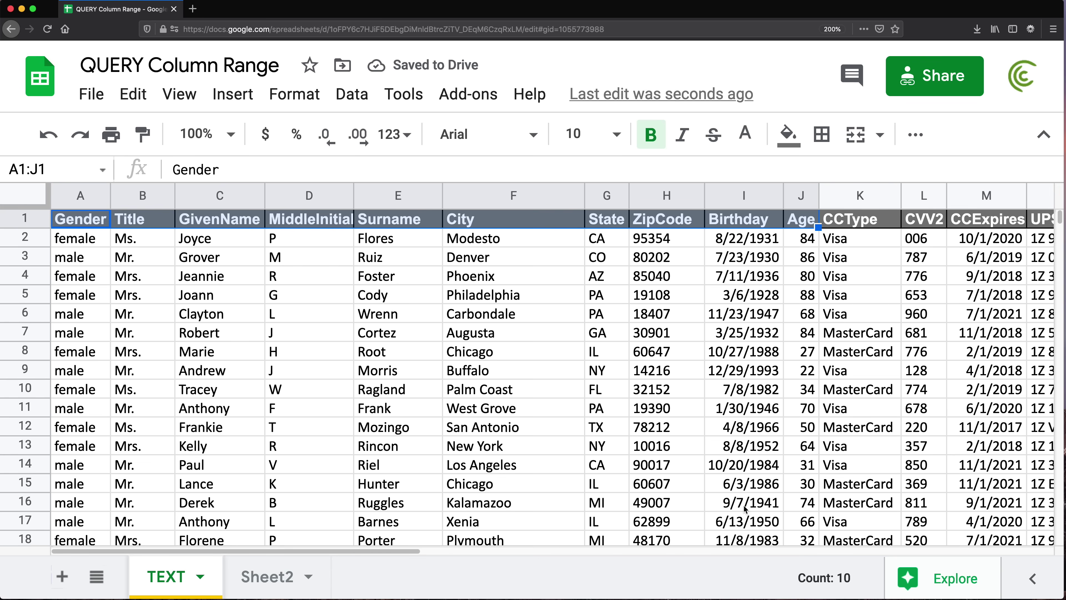
{"action": "left_click_drag", "start_coordinate": [379, 552], "coordinate": [658, 554]}
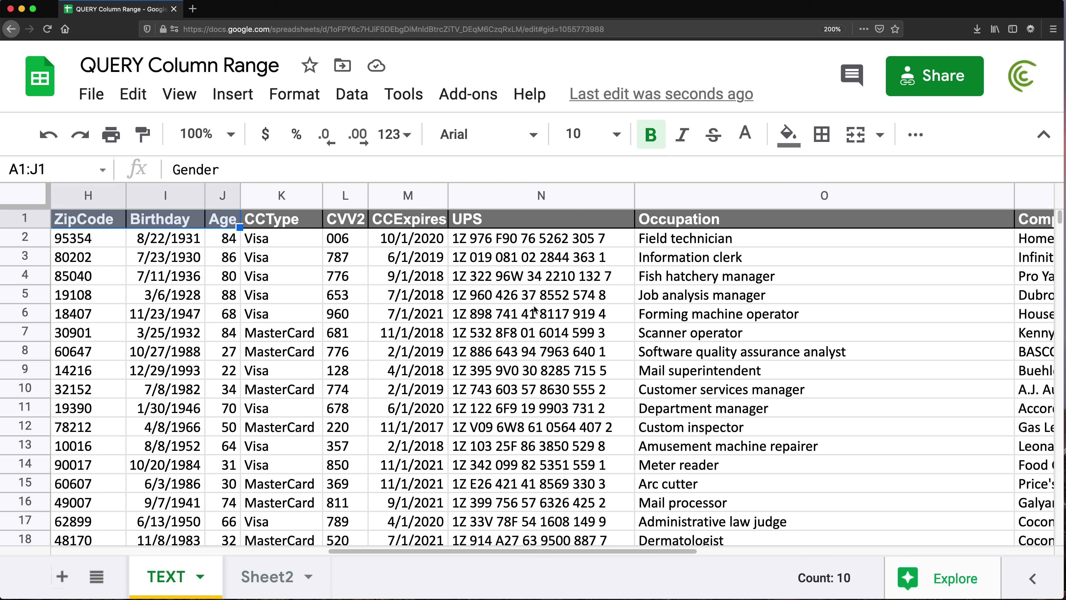
{"action": "left_click_drag", "start_coordinate": [506, 218], "coordinate": [1030, 216]}
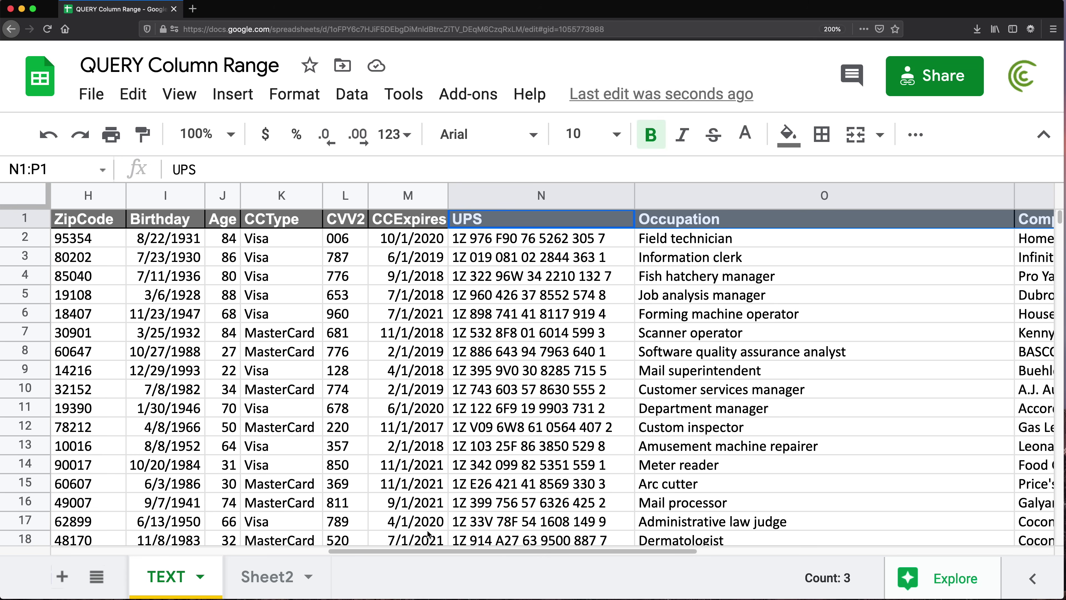
{"action": "left_click_drag", "start_coordinate": [411, 550], "coordinate": [721, 554]}
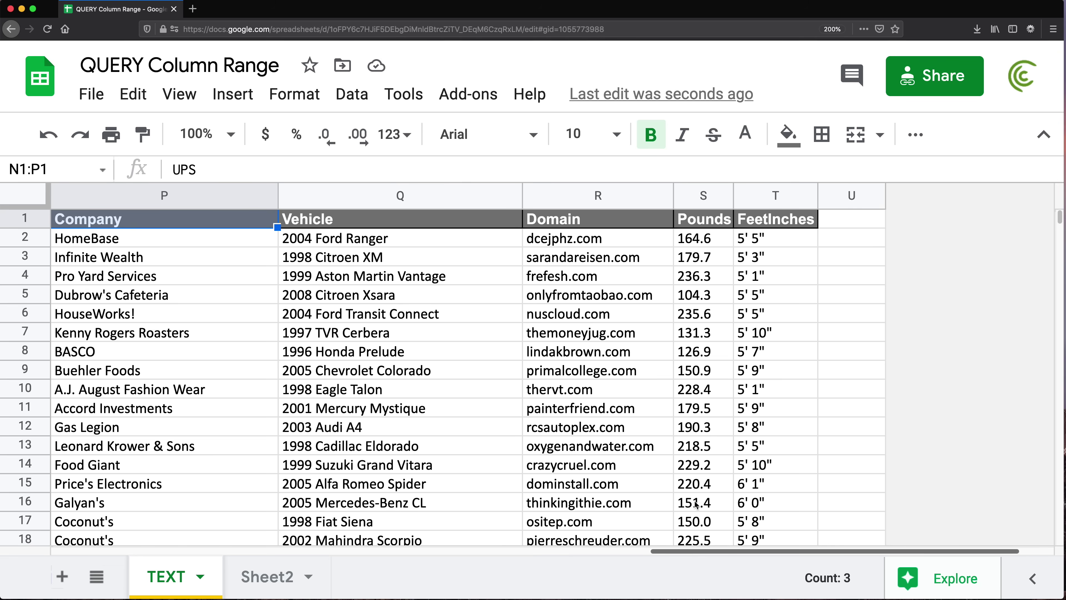
Enter =SEQUENCE(1,4,14) in cell E4 of Sheet2.
{"action": "left_click", "coordinate": [279, 577]}
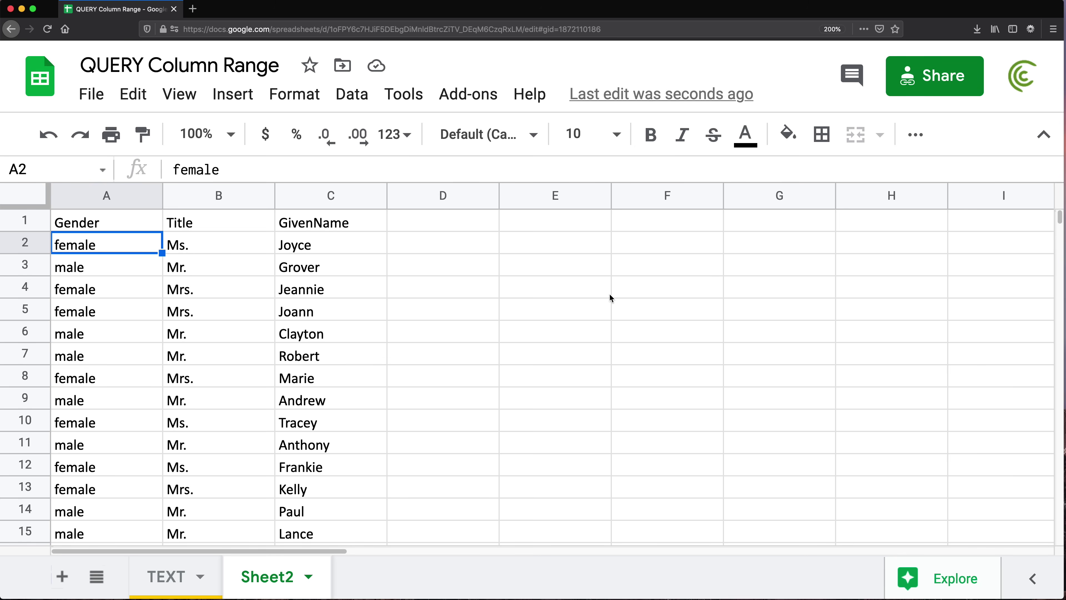
{"action": "left_click", "coordinate": [597, 291]}
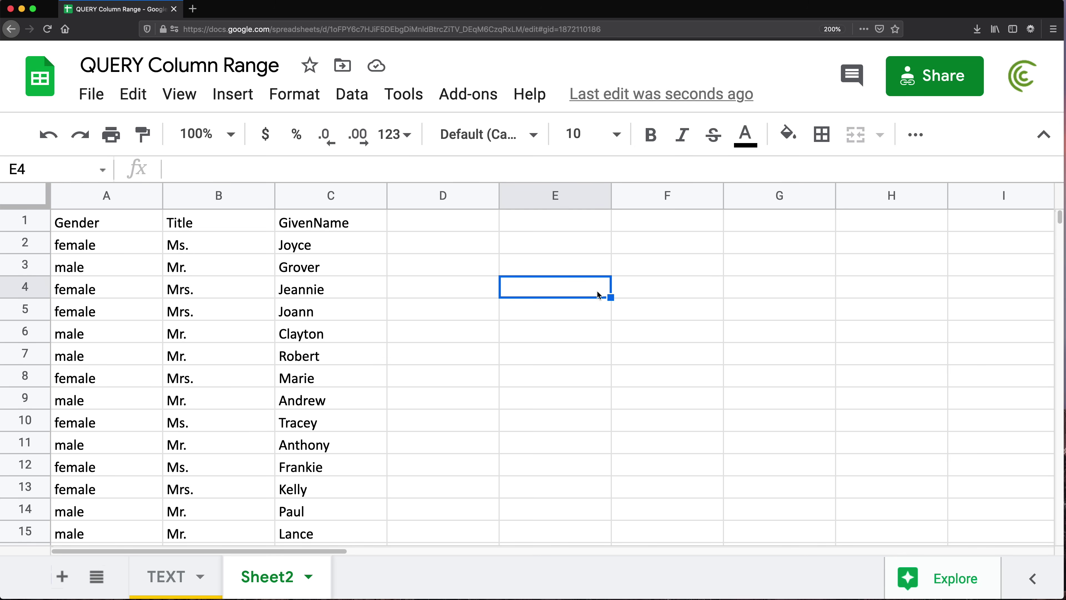
{"action": "type", "text": "=se"}
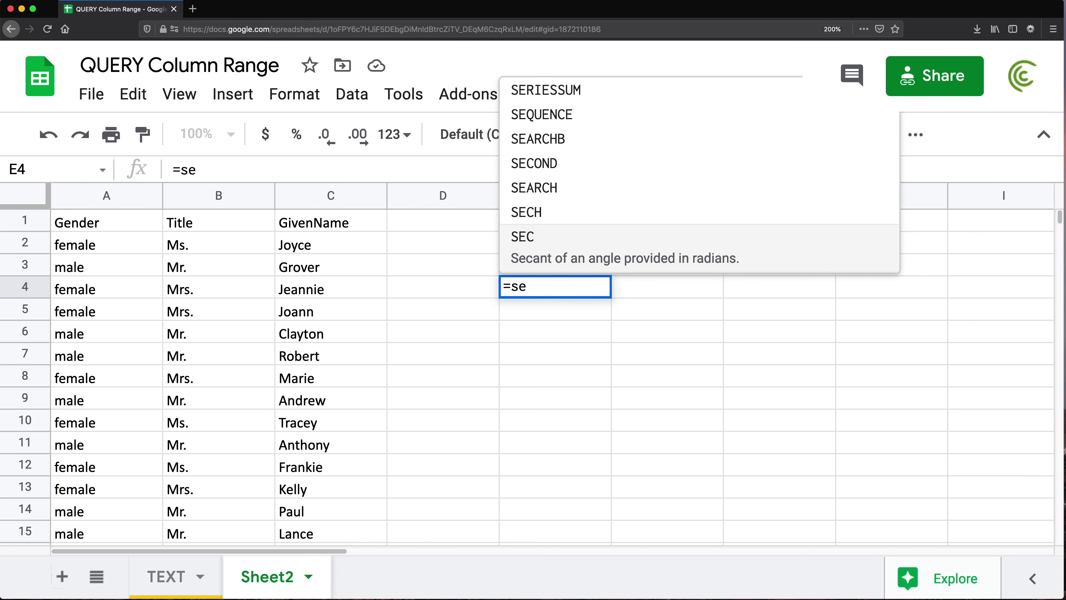
{"action": "key", "text": "Up"}
{"action": "key", "text": "Up"}
{"action": "key", "text": "Up"}
{"action": "key", "text": "Up"}
{"action": "key", "text": "Up"}
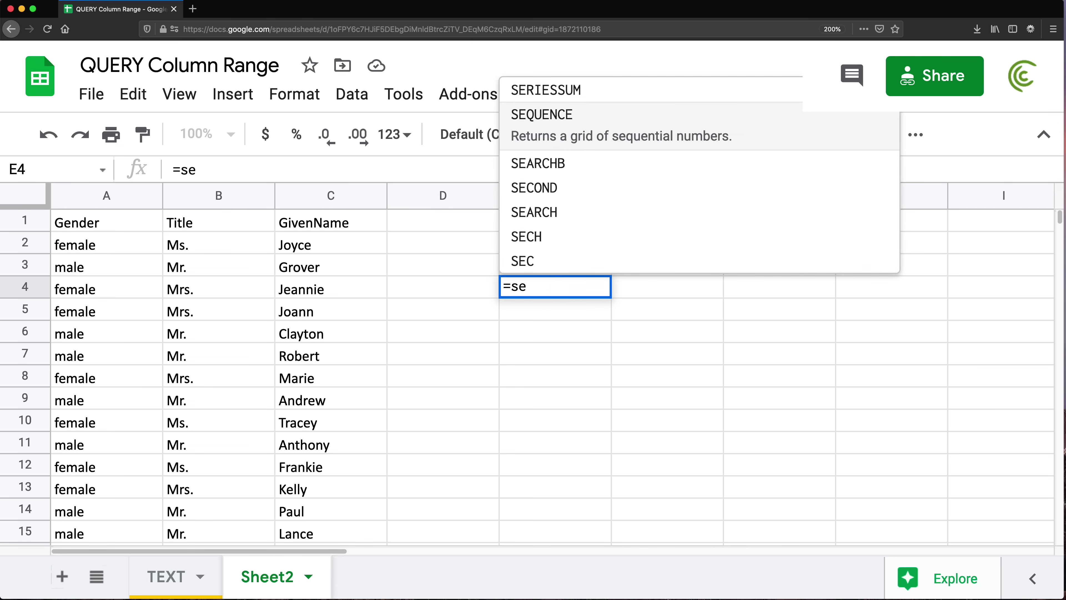
{"action": "key", "text": "Tab"}
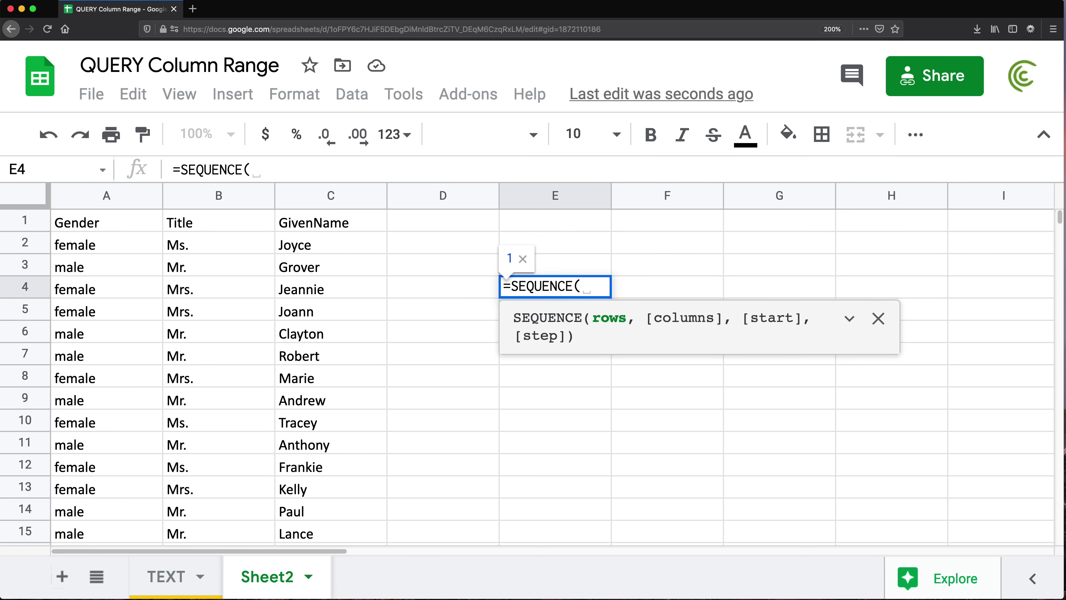
{"action": "type", "text": "1,"}
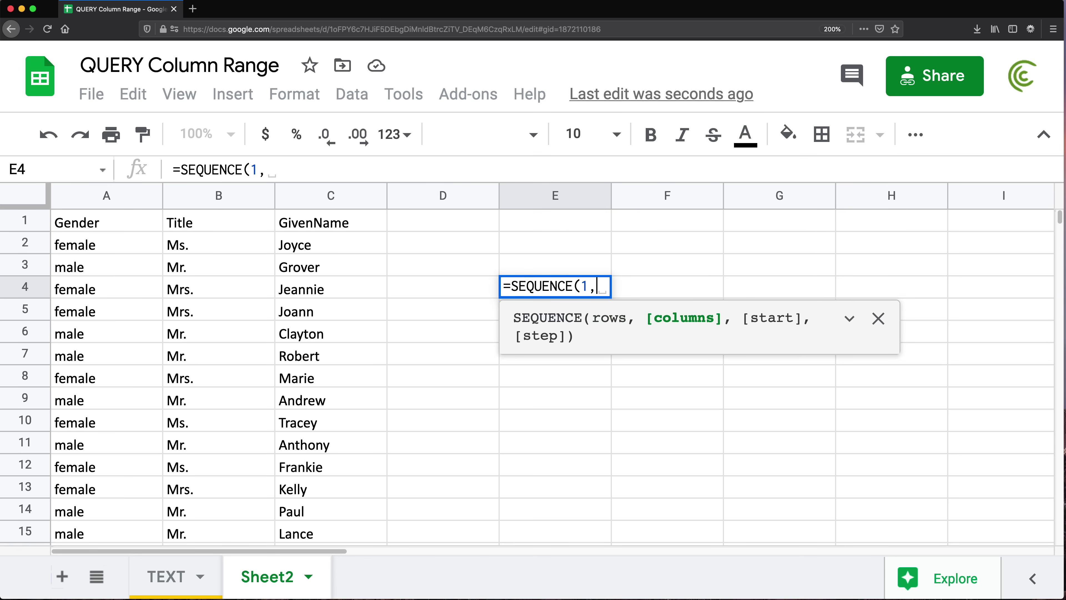
{"action": "type", "text": "4"}
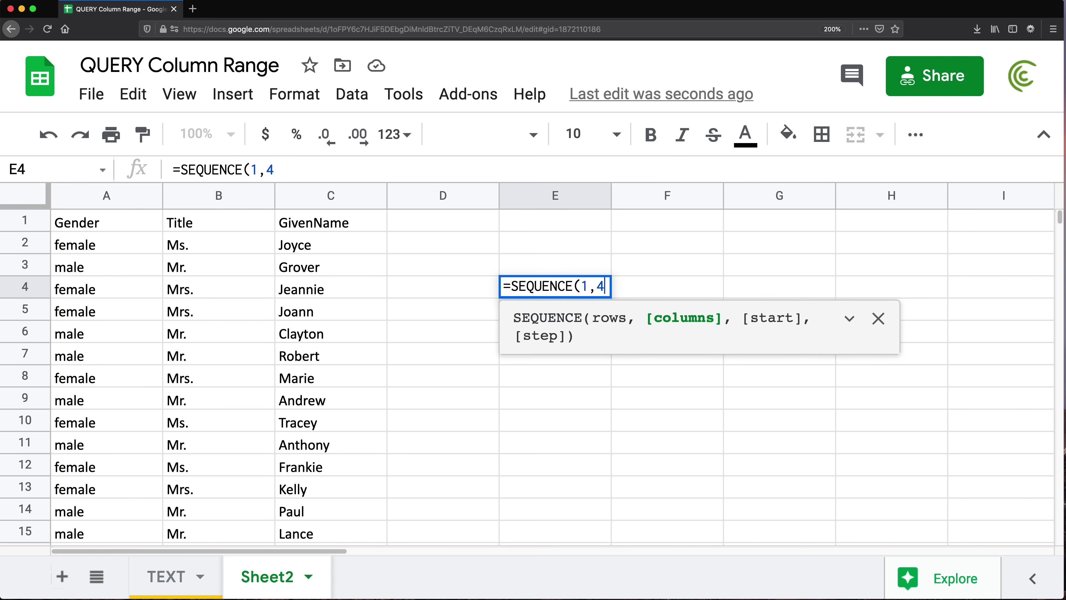
{"action": "type", "text": ",1"}
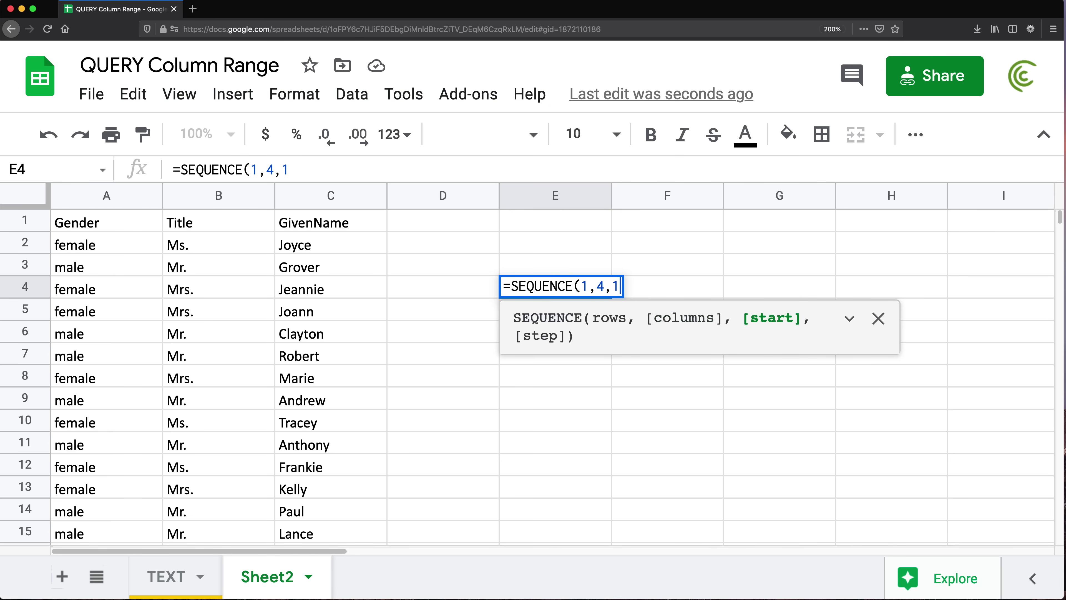
{"action": "type", "text": "4)"}
{"action": "key", "text": "Return"}
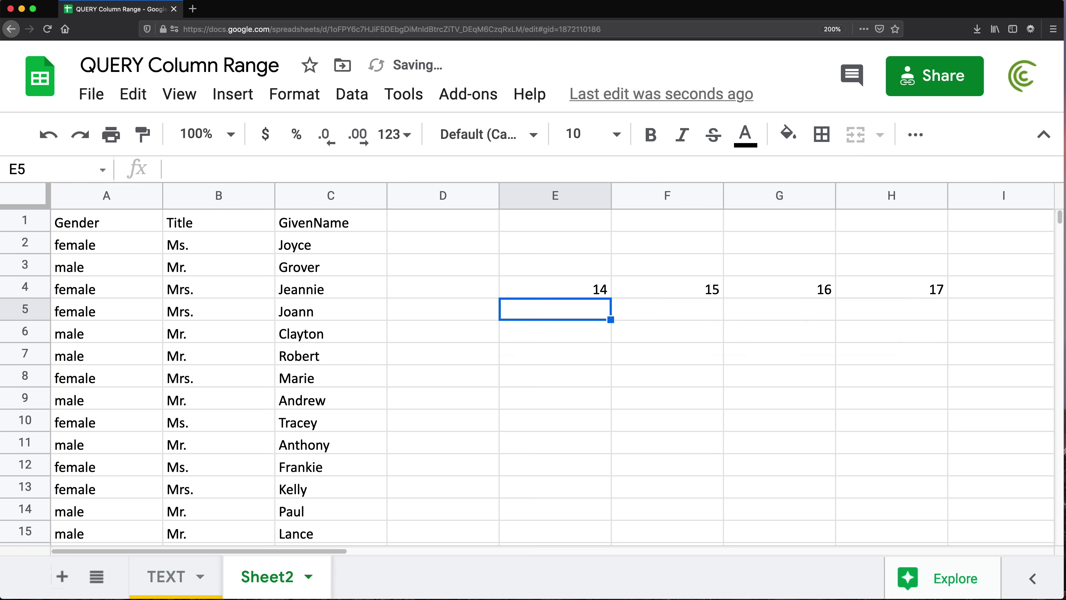
Check the generated numbers in E4:H4, and select headers N1:T1 on the TEXT sheet to count the columns.
{"action": "left_click", "coordinate": [580, 288]}
{"action": "left_click", "coordinate": [663, 288]}
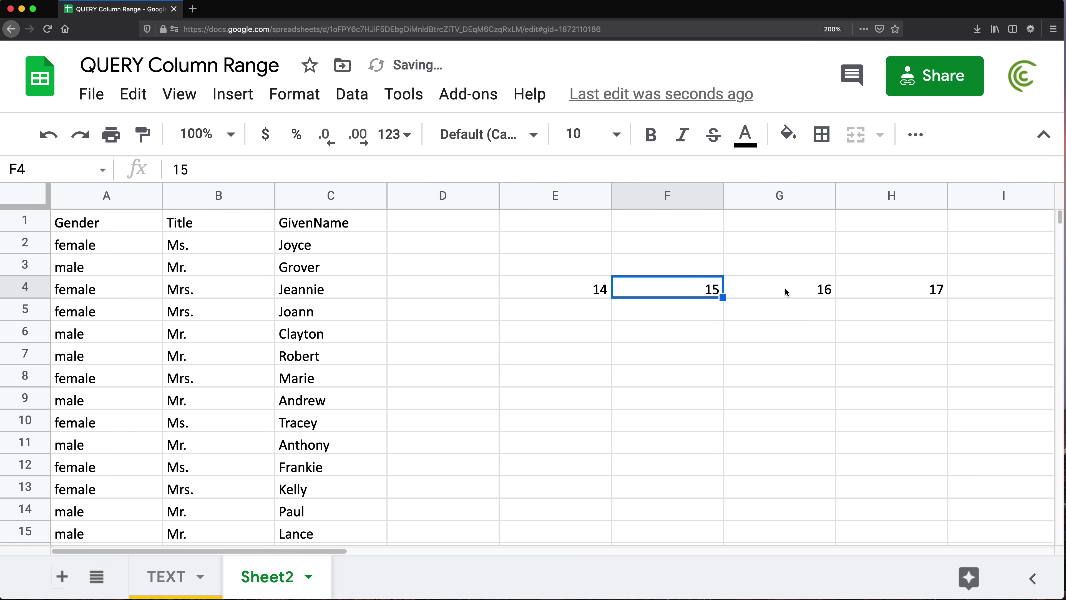
{"action": "left_click", "coordinate": [784, 288]}
{"action": "left_click", "coordinate": [876, 288]}
{"action": "left_click", "coordinate": [167, 577]}
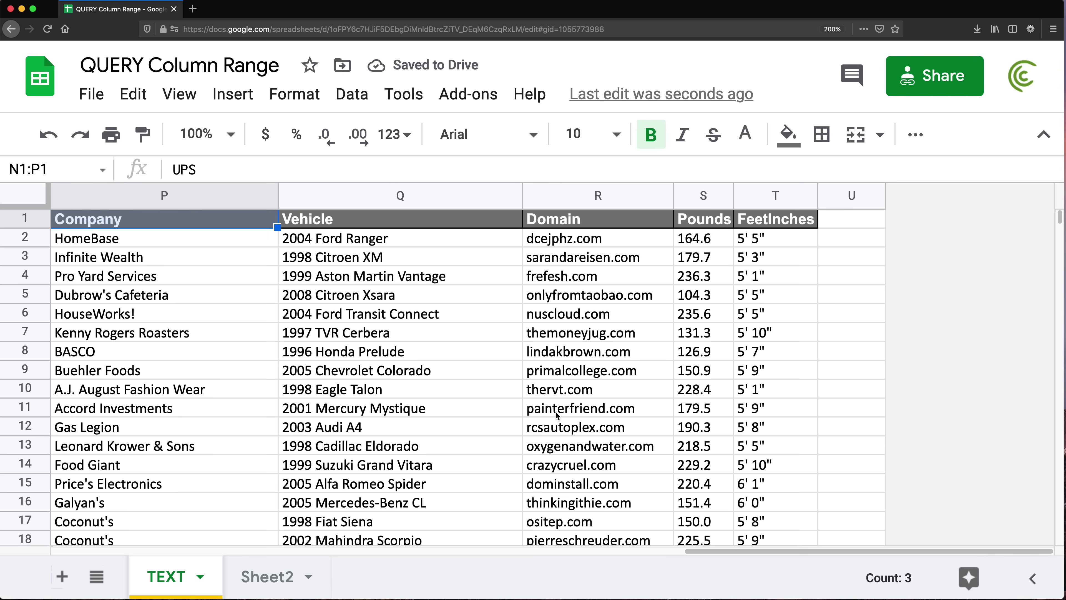
{"action": "left_click_drag", "start_coordinate": [640, 551], "coordinate": [488, 550]}
{"action": "left_click", "coordinate": [322, 221]}
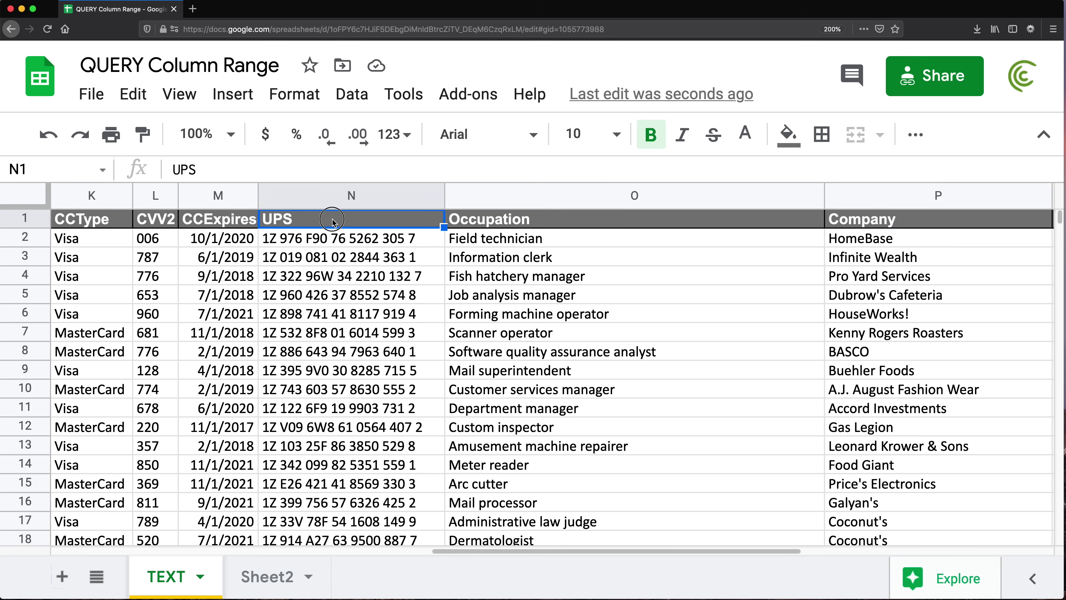
{"action": "left_click_drag", "start_coordinate": [336, 220], "coordinate": [775, 229]}
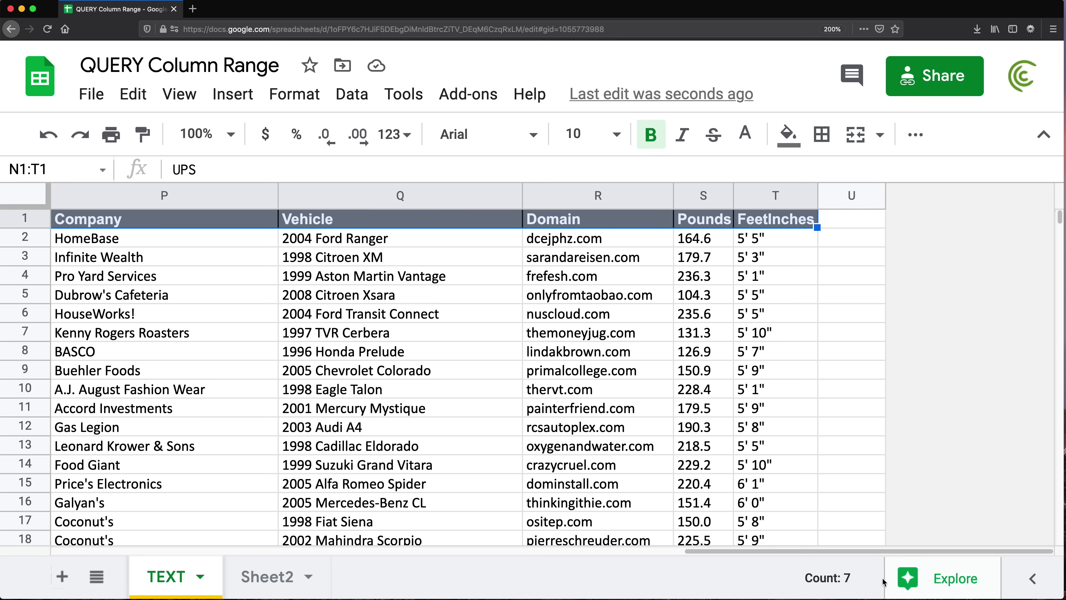
Set the column count of the SEQUENCE formula in Sheet2's cell E4 to 7.
{"action": "left_click", "coordinate": [256, 577]}
{"action": "double_click", "coordinate": [591, 288]}
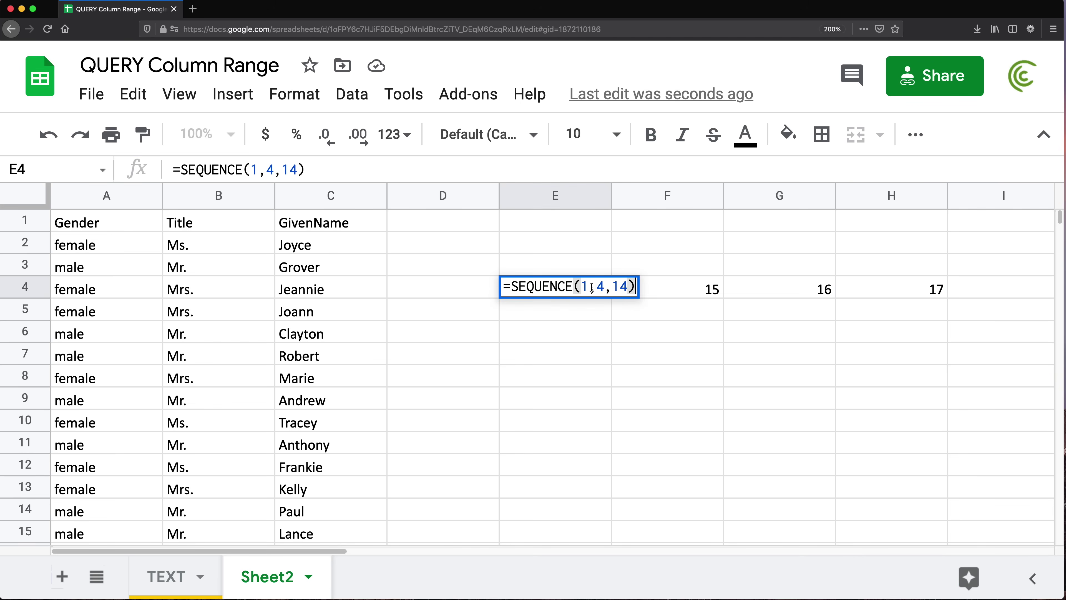
{"action": "double_click", "coordinate": [602, 287]}
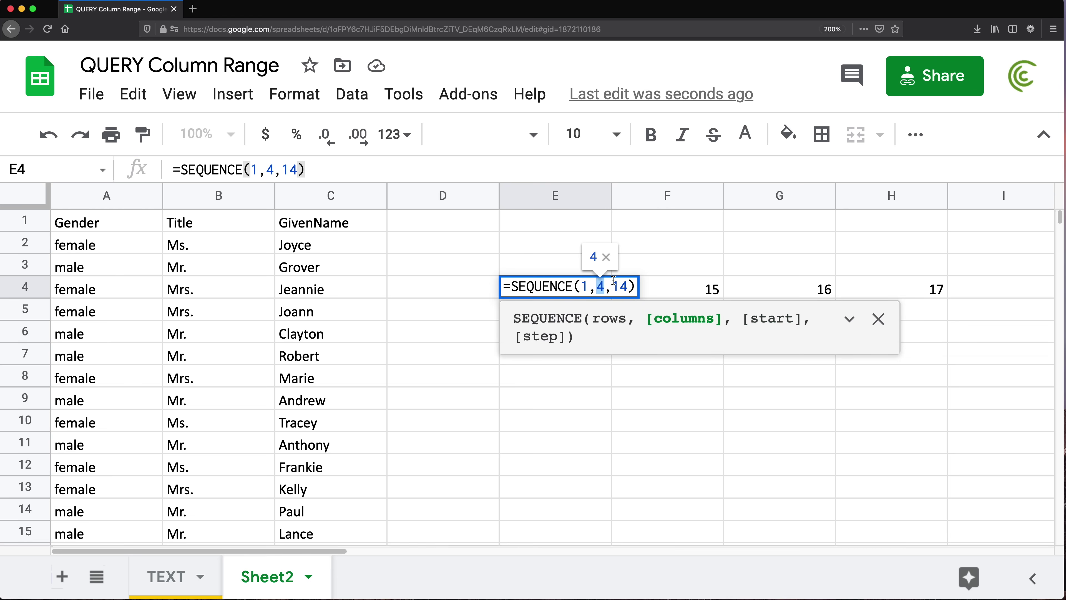
{"action": "type", "text": "7"}
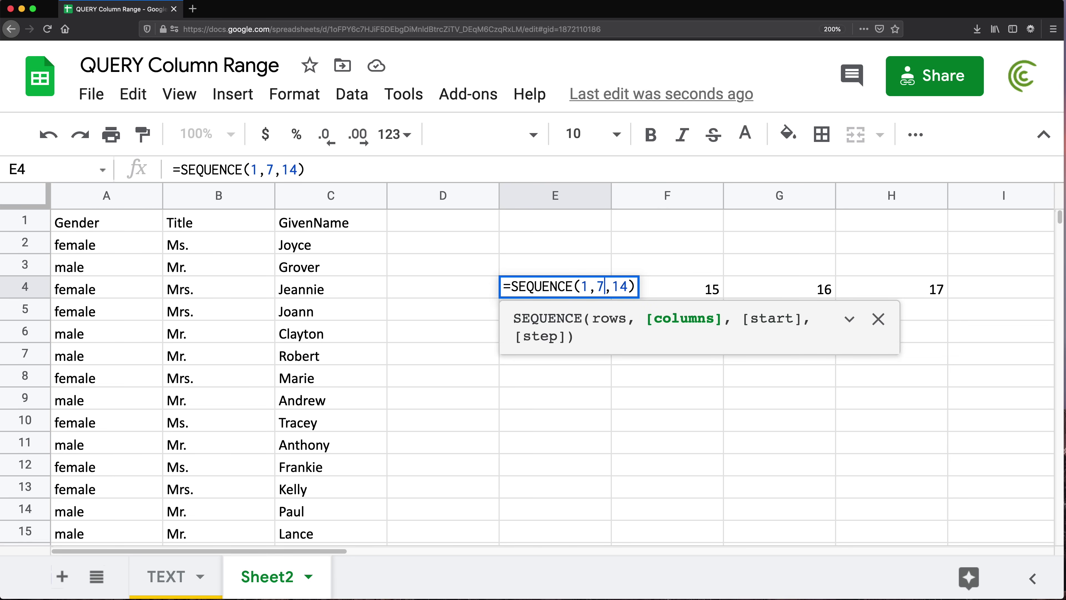
{"action": "key", "text": "Return"}
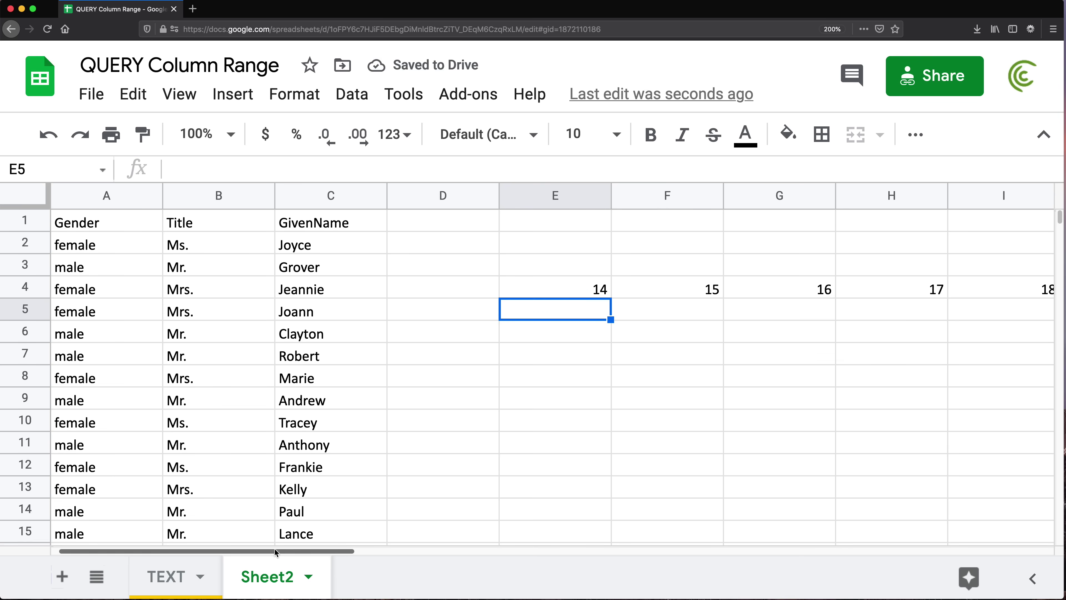
{"action": "left_click_drag", "start_coordinate": [285, 551], "coordinate": [228, 563]}
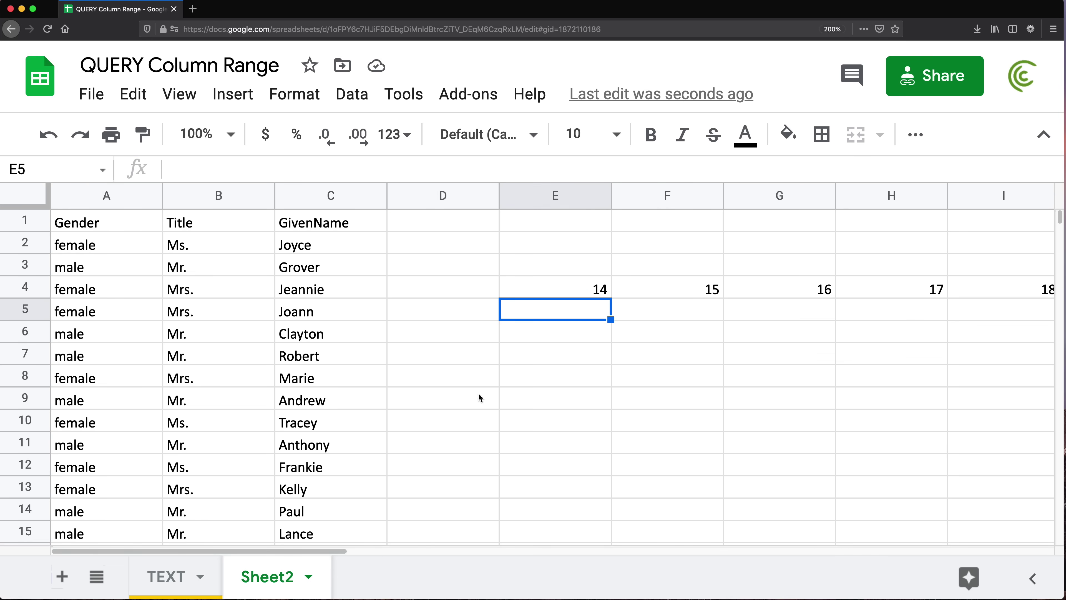
Prefix the SEQUENCE in Sheet2's cell E4 with "Col"& and wrap the whole expression in ArrayFormula.
{"action": "double_click", "coordinate": [538, 290]}
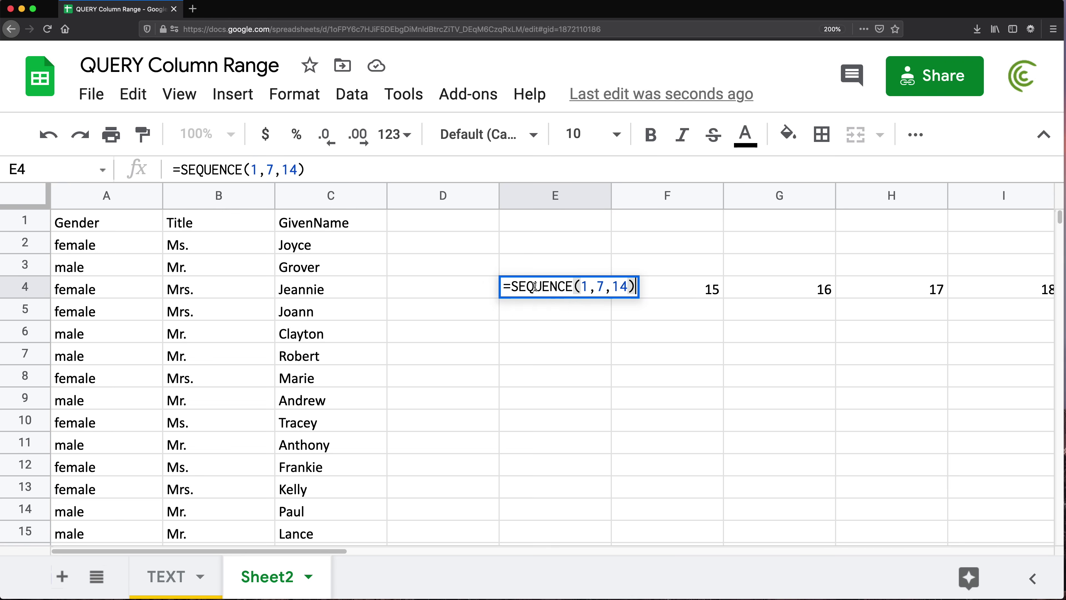
{"action": "left_click", "coordinate": [514, 284]}
{"action": "type", "text": "\"Col\""}
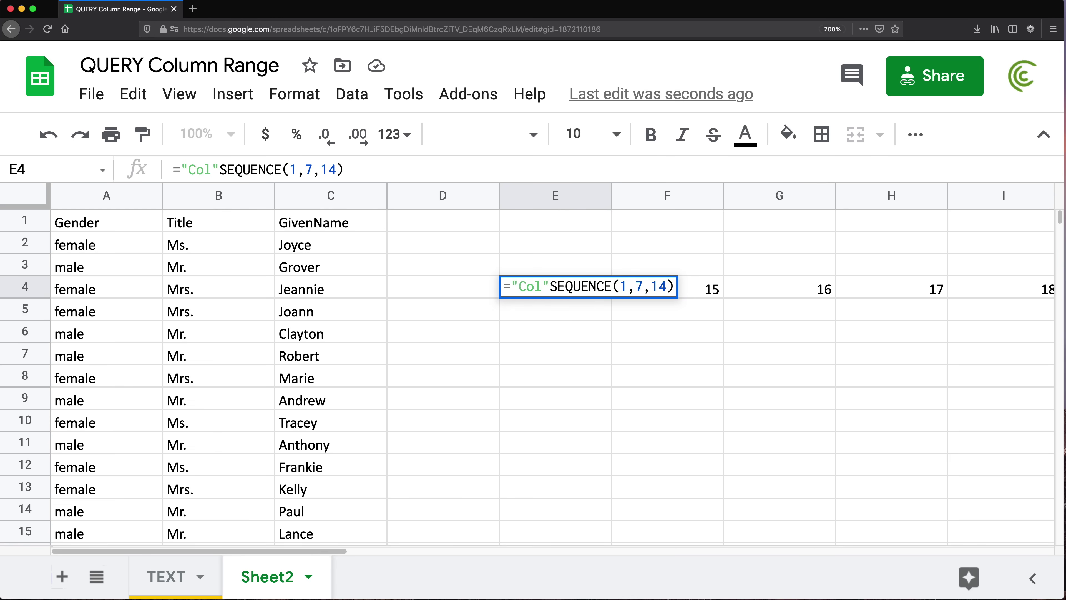
{"action": "type", "text": "&"}
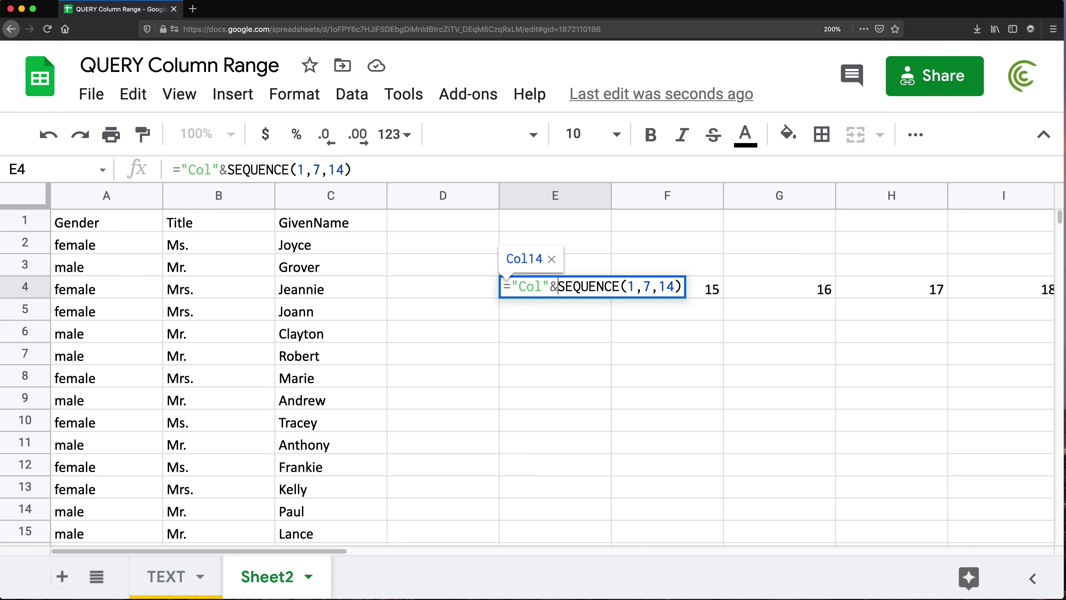
{"action": "key", "text": "ctrl+shift+Return"}
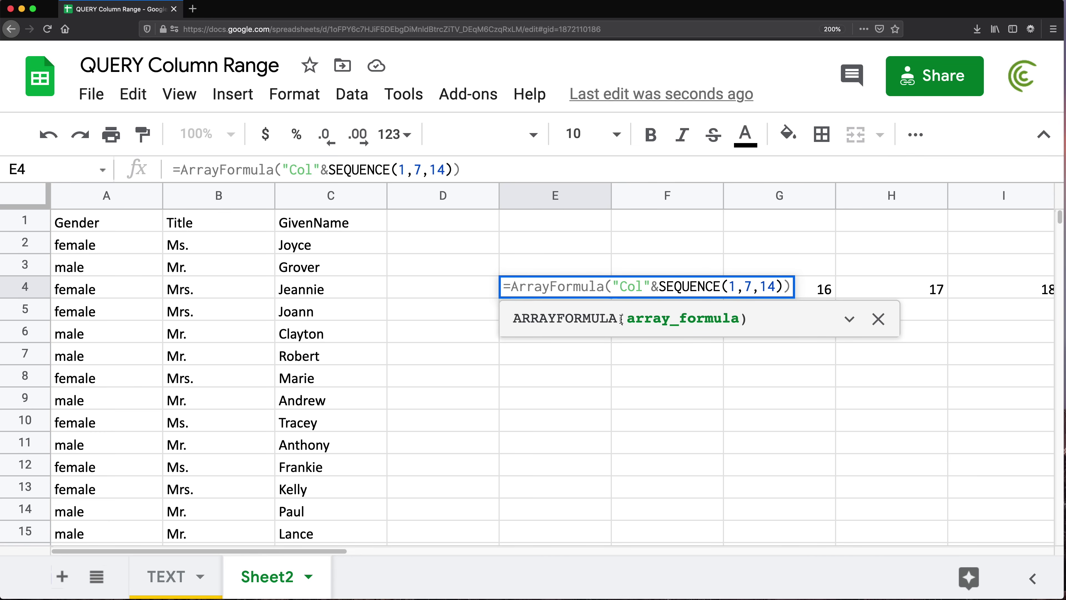
{"action": "key", "text": "Return"}
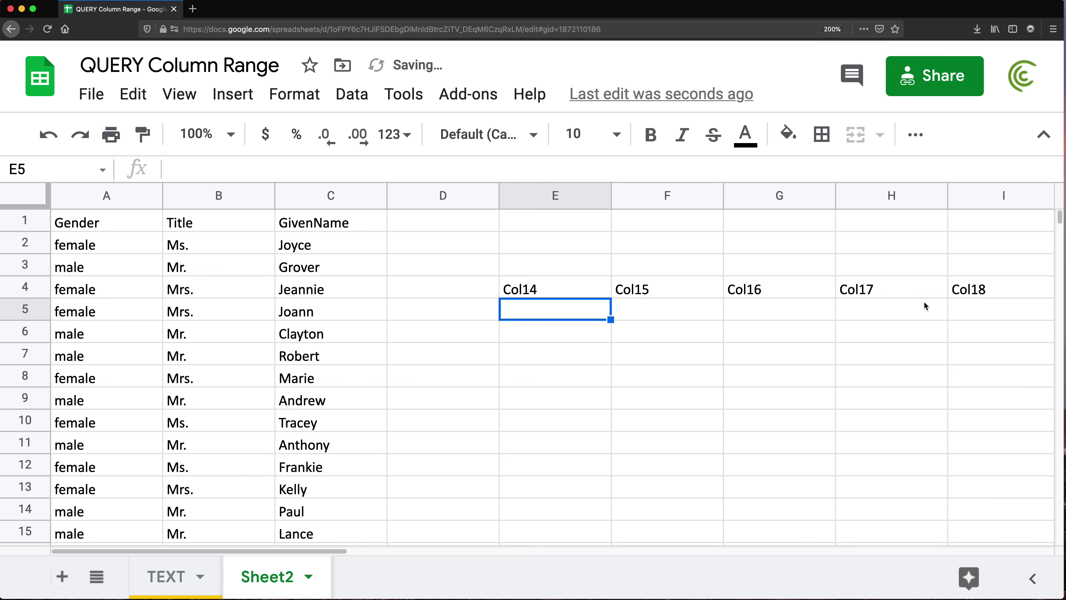
Wrap the "Col"&SEQUENCE(1,7,14) expression in E4 in a JOIN with ", " as the delimiter, inside the ArrayFormula.
{"action": "double_click", "coordinate": [521, 289]}
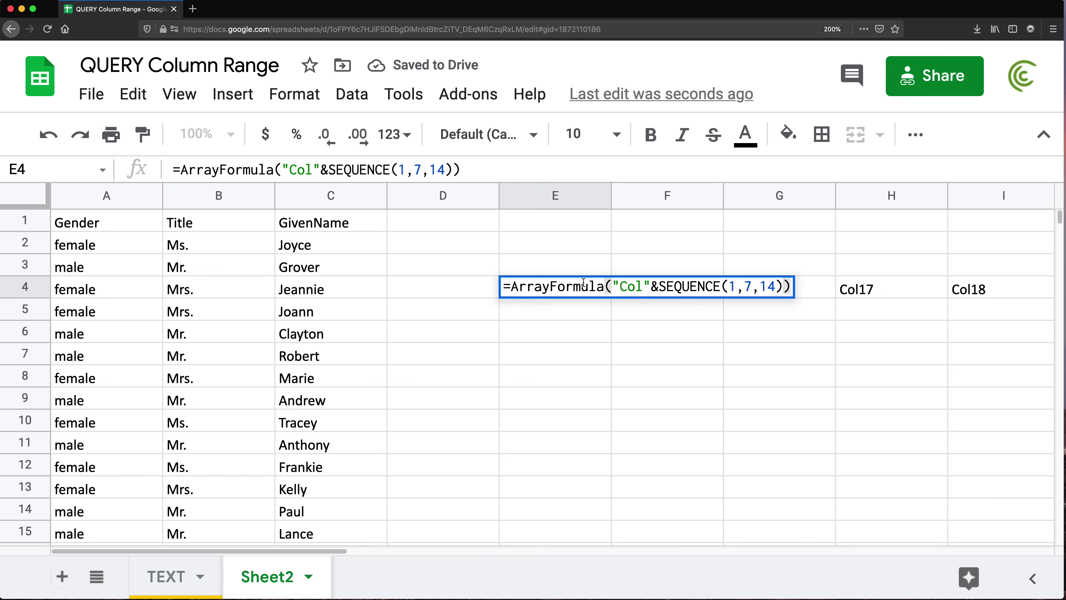
{"action": "left_click", "coordinate": [613, 287]}
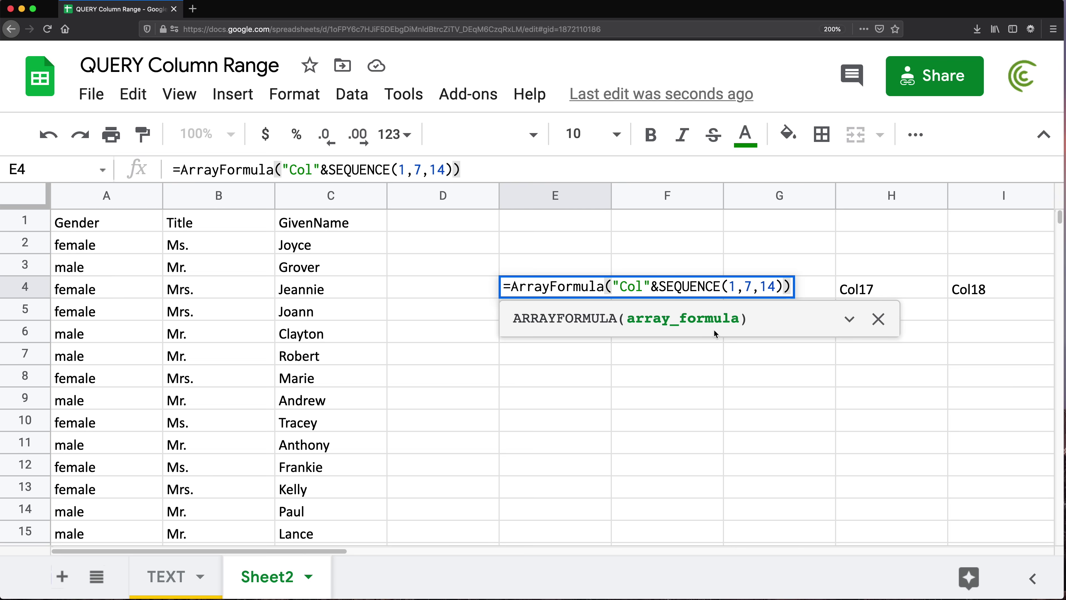
{"action": "type", "text": "JOIN"}
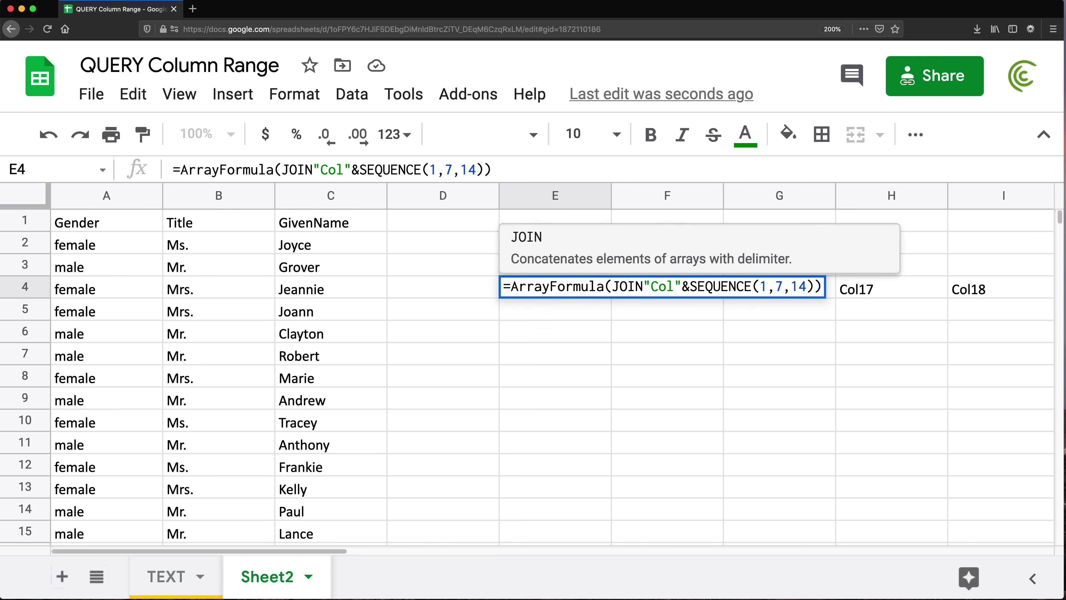
{"action": "type", "text": "(\""}
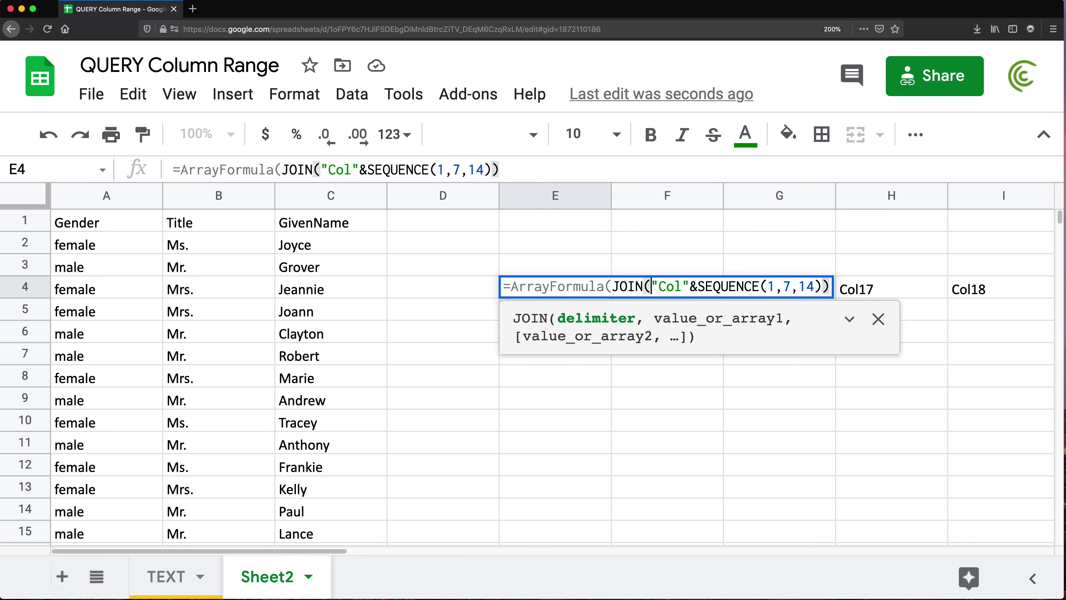
{"action": "type", "text": ","}
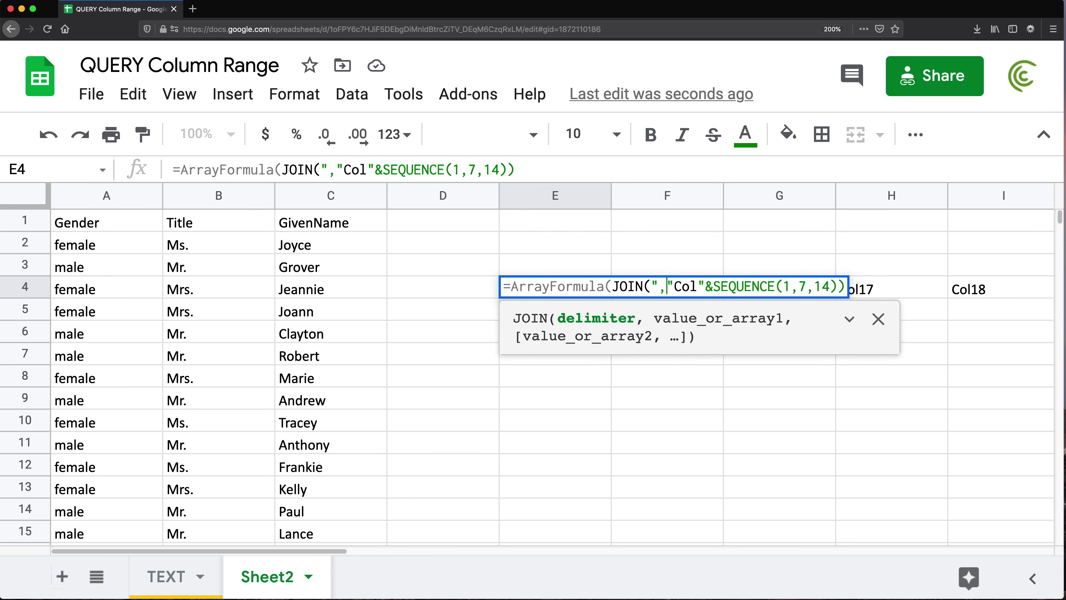
{"action": "type", "text": " \""}
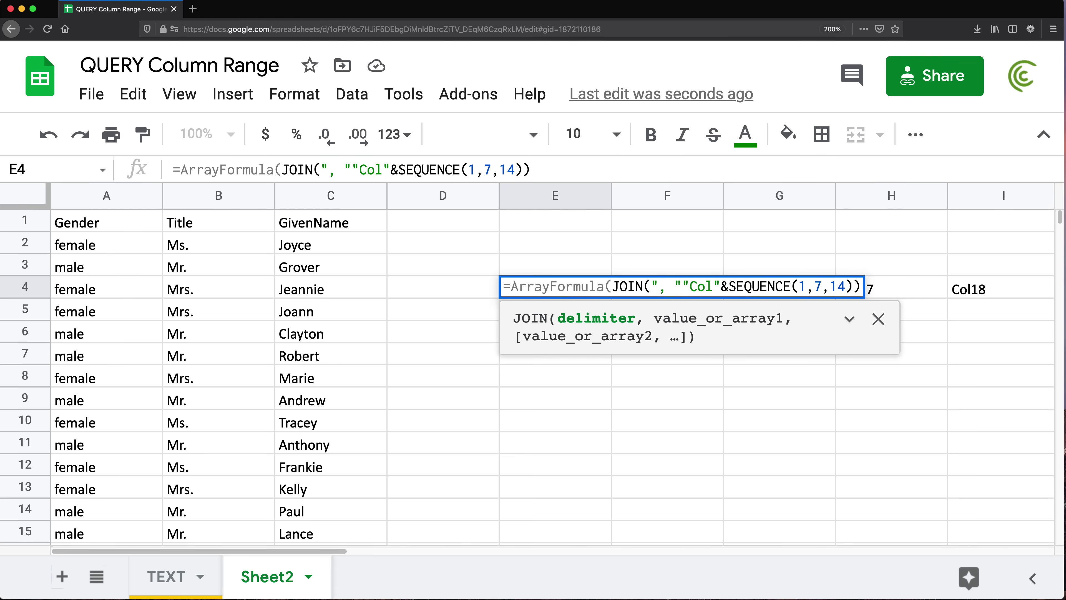
{"action": "type", "text": ","}
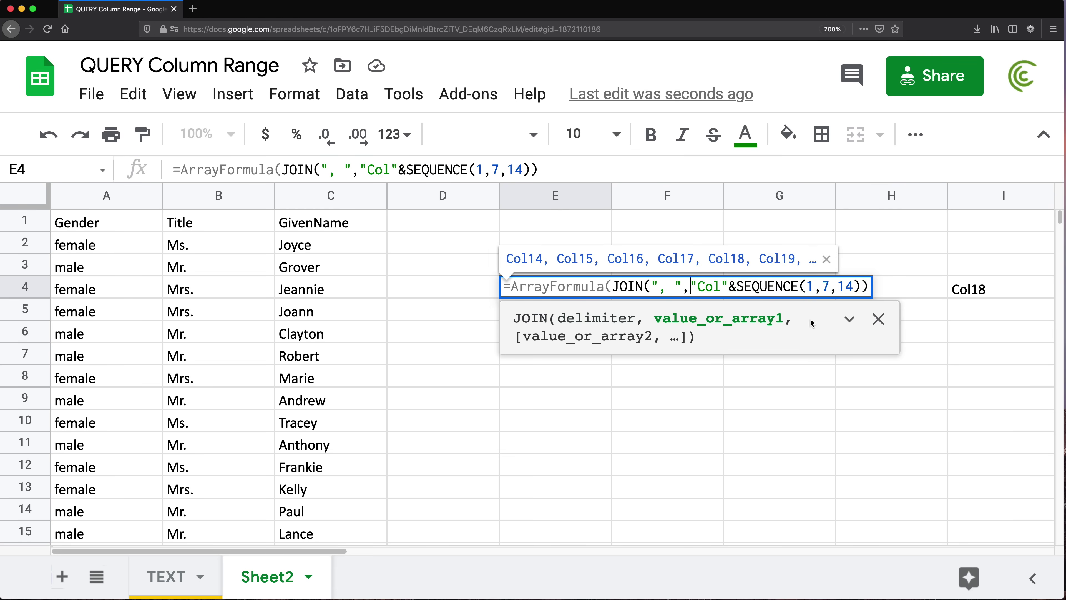
{"action": "left_click", "coordinate": [861, 286]}
{"action": "key", "text": "Return"}
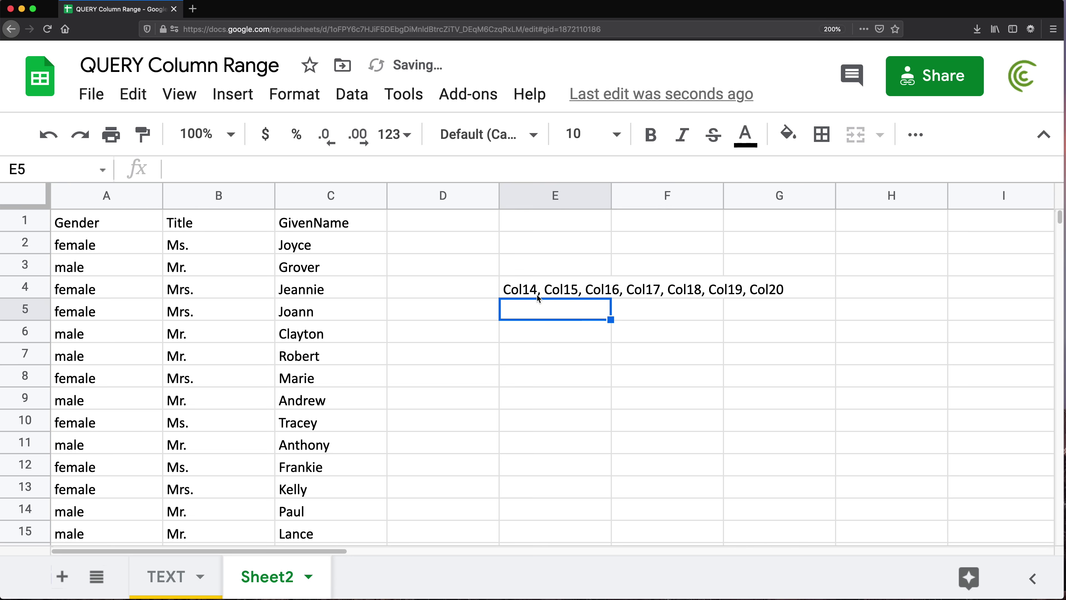
Cut the ArrayFormula expression without its equals sign out of cell E4, leaving the cell without a formula.
{"action": "left_click", "coordinate": [537, 291]}
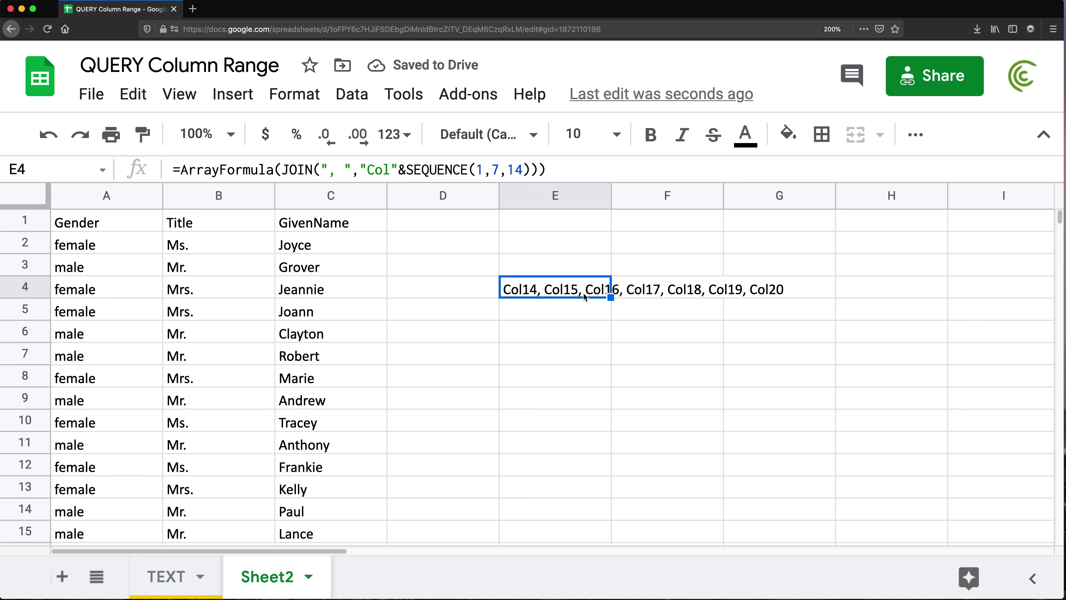
{"action": "double_click", "coordinate": [523, 290]}
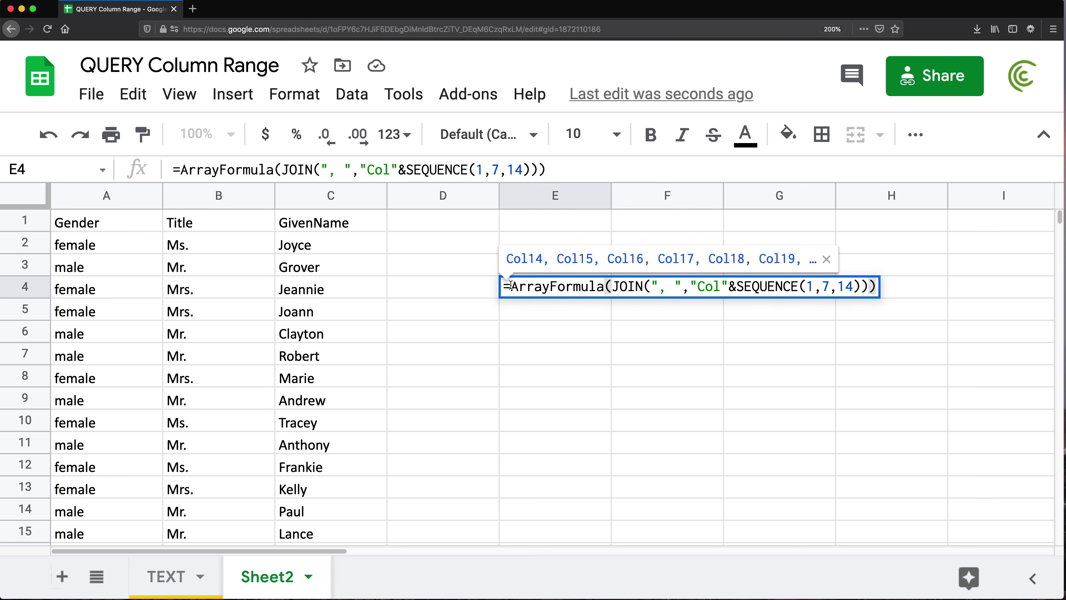
{"action": "left_click_drag", "start_coordinate": [510, 286], "coordinate": [961, 282]}
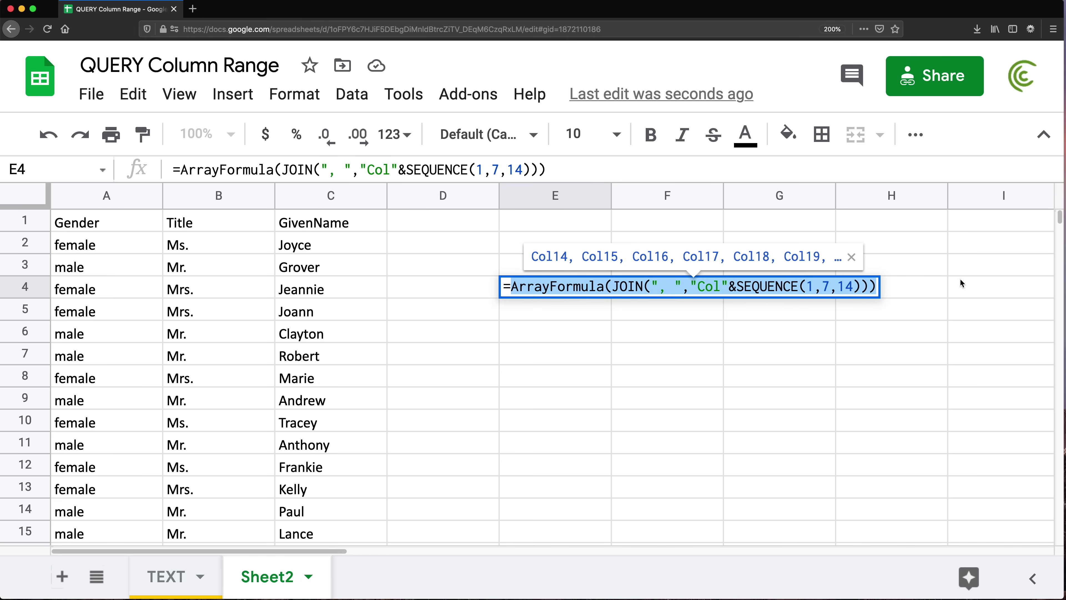
{"action": "key", "text": "ctrl+x"}
{"action": "key", "text": "Return"}
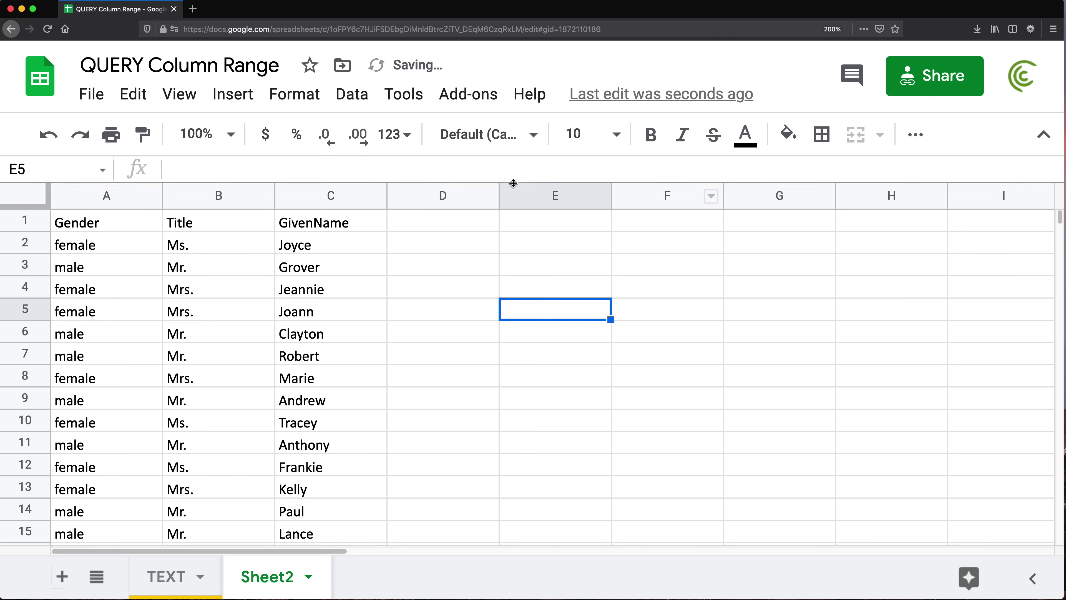
Append & and the cut ArrayFormula(JOIN(", ","Col"&SEQUENCE(1,7,14))) to the query argument of the QUERY formula in A1.
{"action": "left_click", "coordinate": [77, 224]}
{"action": "key", "text": "Return"}
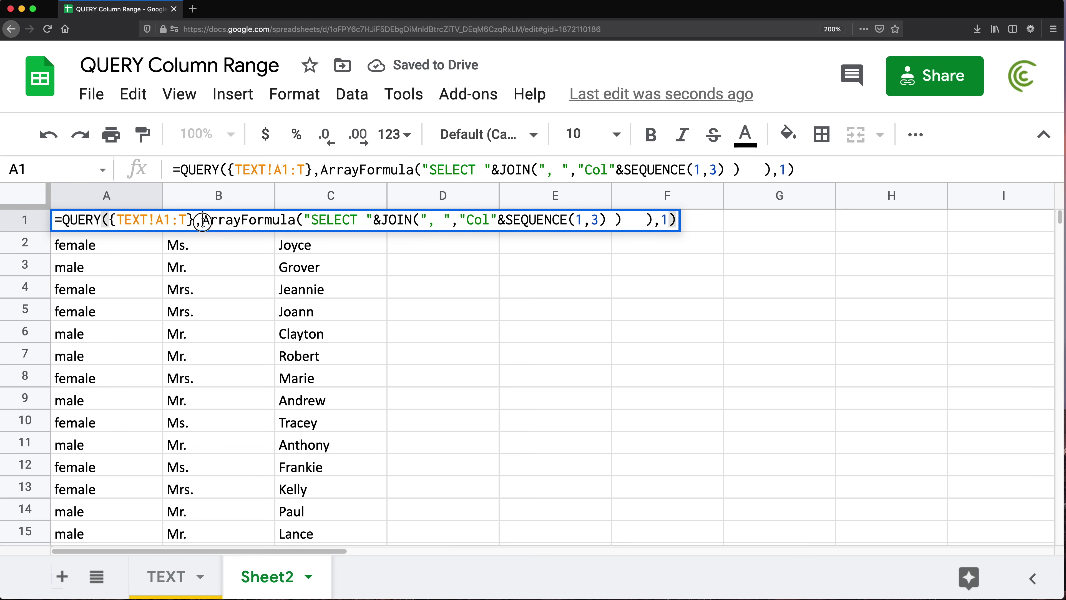
{"action": "left_click_drag", "start_coordinate": [203, 219], "coordinate": [648, 220]}
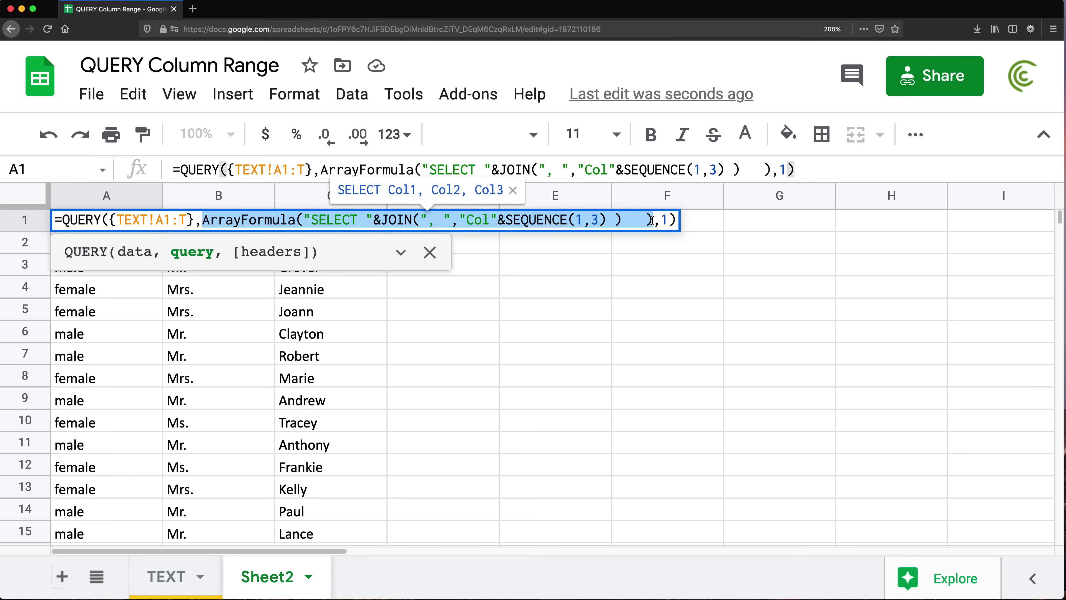
{"action": "key", "text": "Right"}
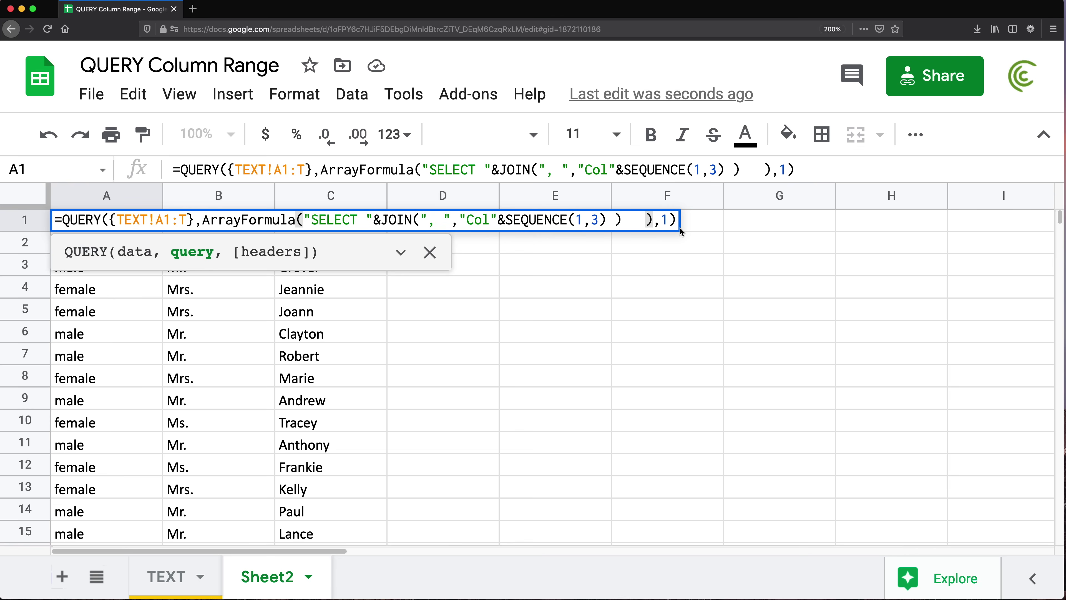
{"action": "type", "text": "&"}
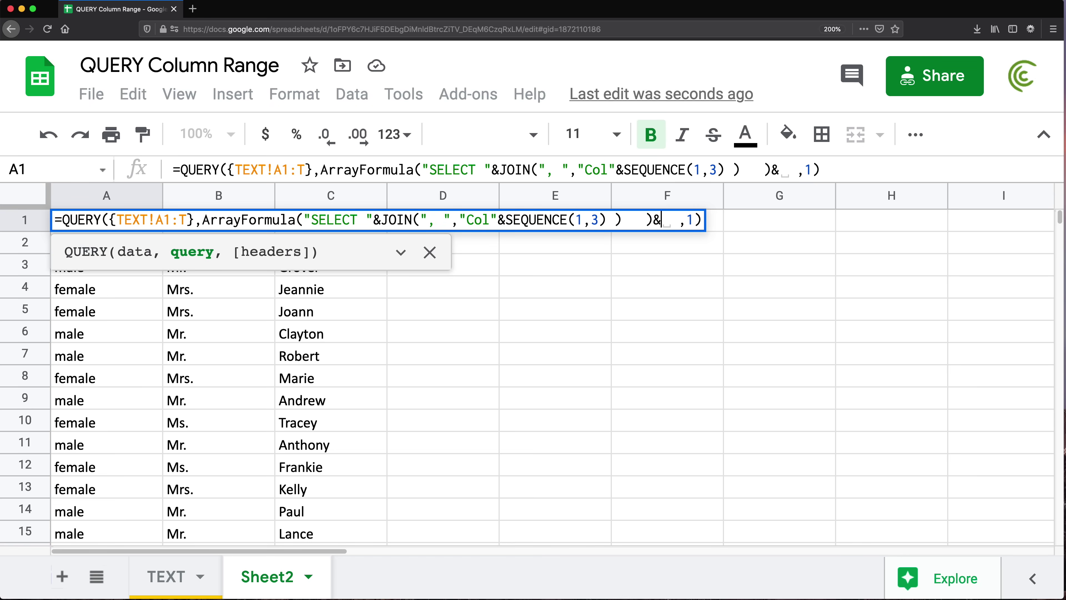
{"action": "key", "text": "super+v"}
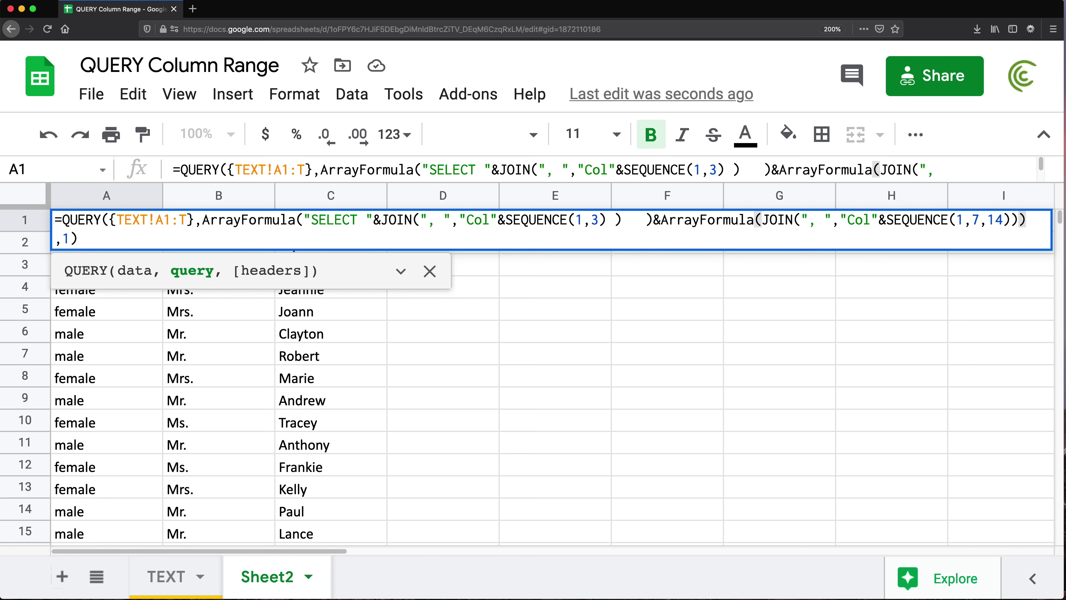
{"action": "key", "text": "Return"}
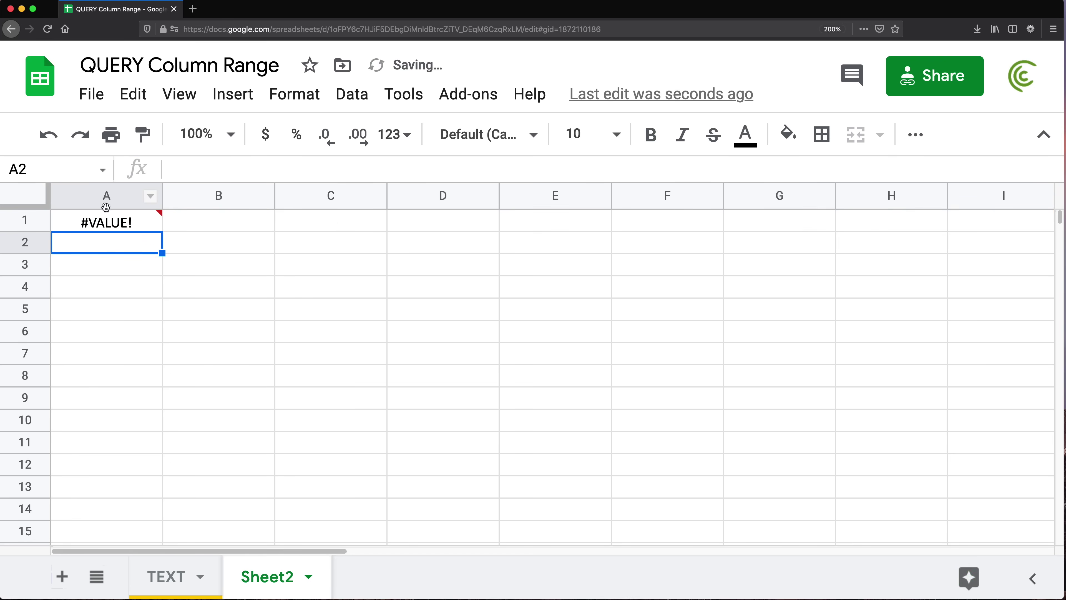
Check the error details on A1 and copy the two concatenated ArrayFormula expressions from its QUERY formula, leaving the formula as it is.
{"action": "mouse_move", "coordinate": [108, 225]}
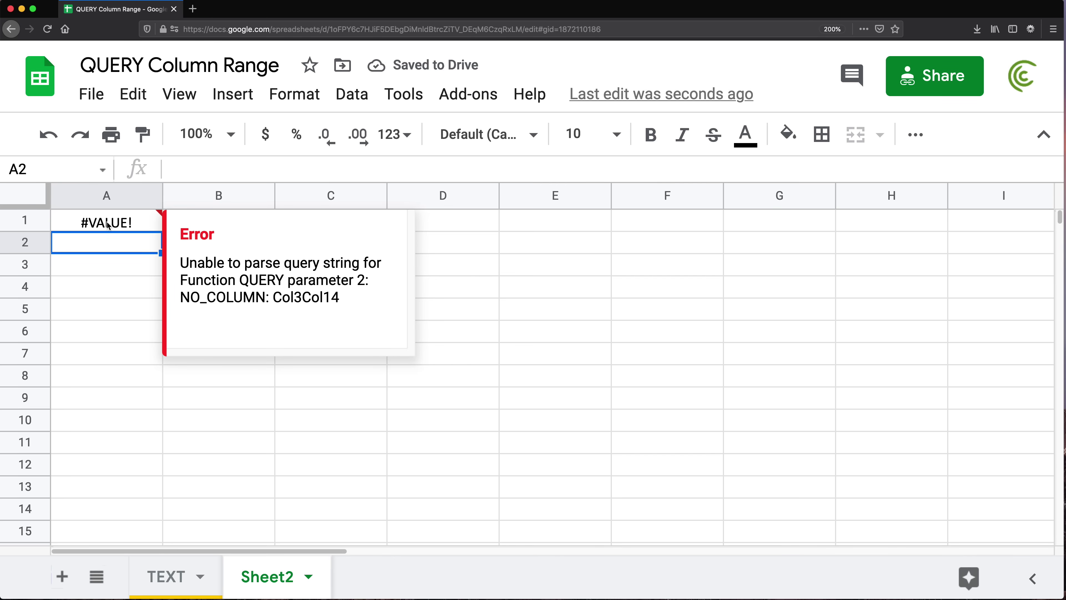
{"action": "left_click", "coordinate": [109, 226]}
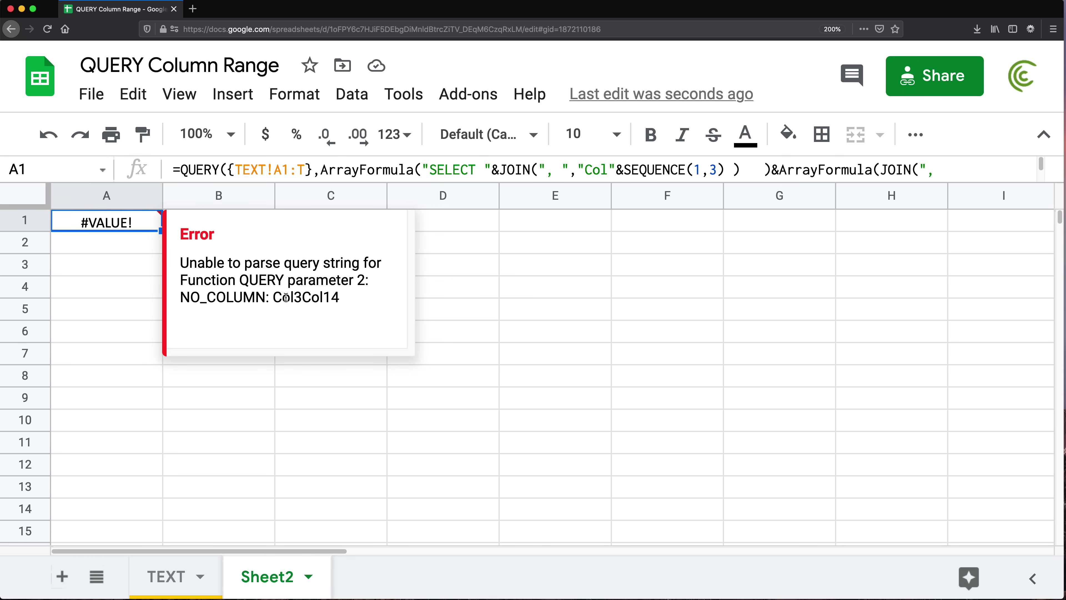
{"action": "left_click_drag", "start_coordinate": [273, 298], "coordinate": [336, 299]}
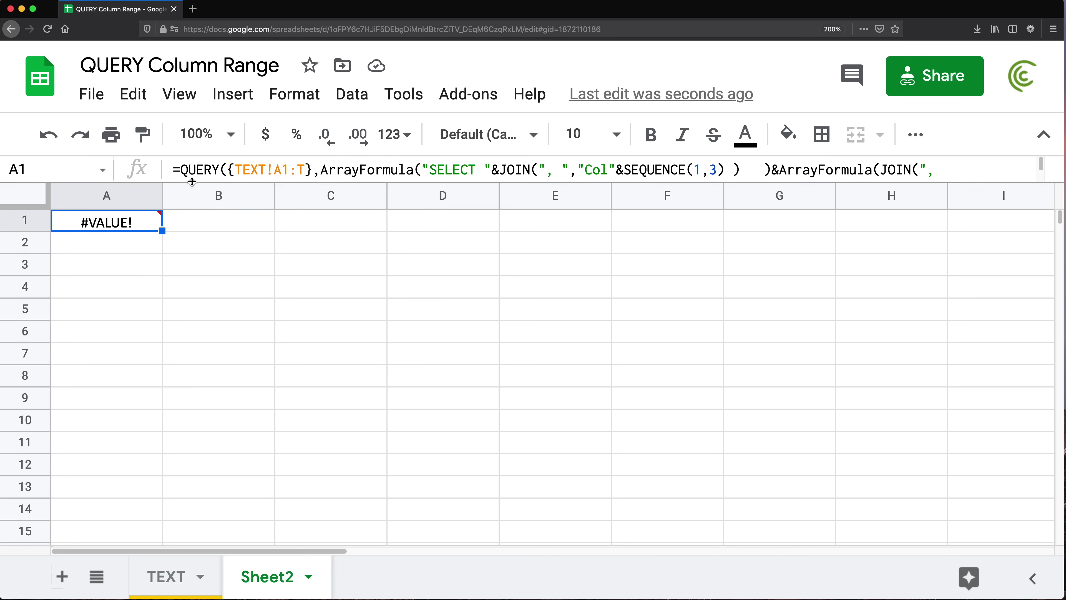
{"action": "left_click_drag", "start_coordinate": [191, 181], "coordinate": [185, 248]}
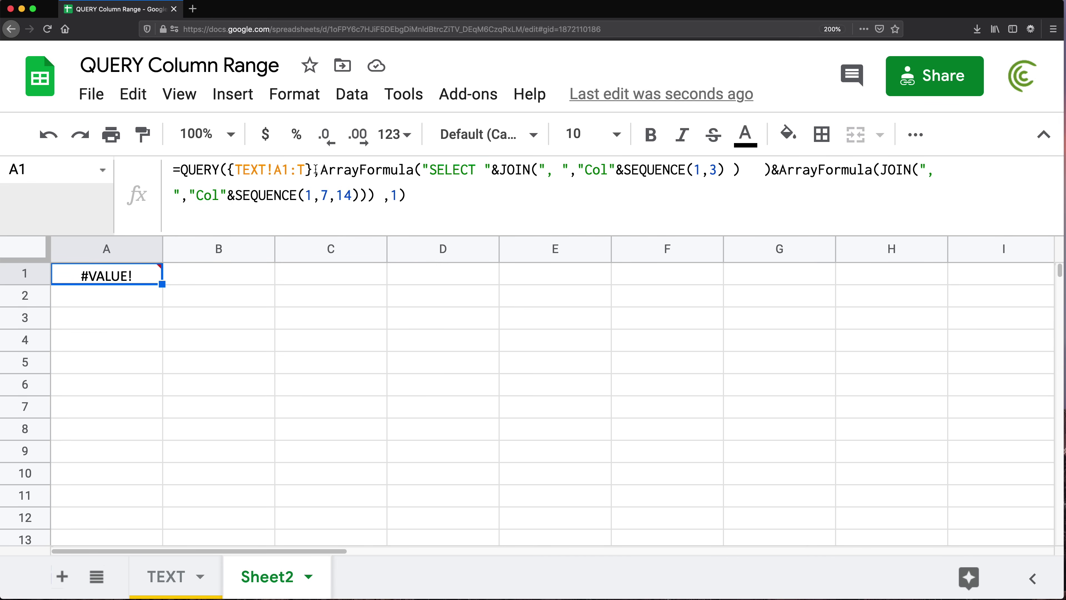
{"action": "mouse_move", "coordinate": [316, 170]}
{"action": "left_mouse_down"}
{"action": "mouse_move", "coordinate": [380, 194]}
{"action": "mouse_move", "coordinate": [324, 174]}
{"action": "left_mouse_up"}
{"action": "key", "text": "ctrl+c"}
{"action": "left_click", "coordinate": [379, 192]}
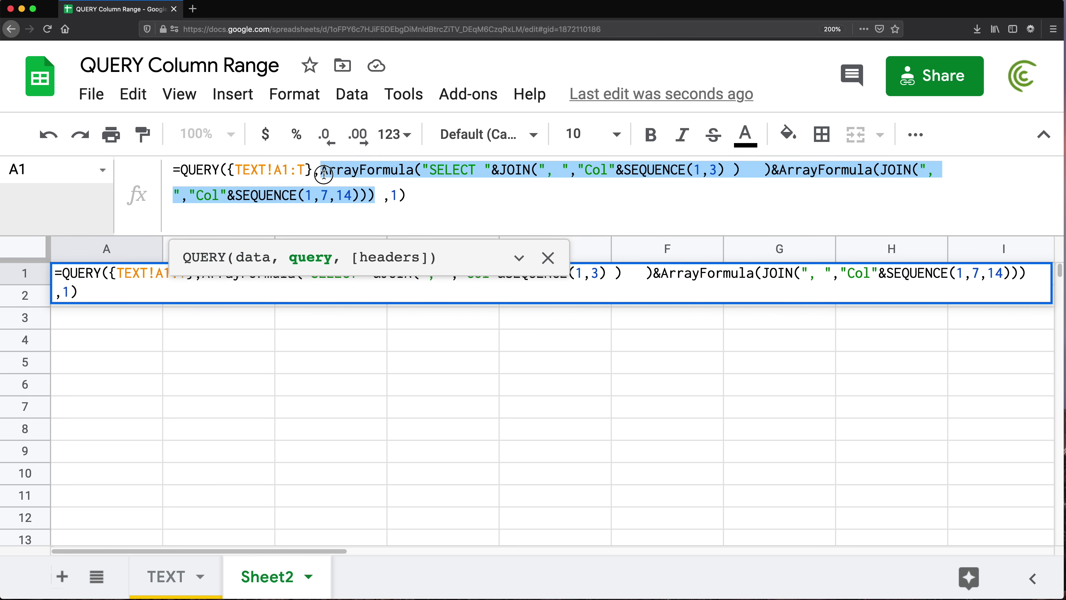
{"action": "key", "text": "Escape"}
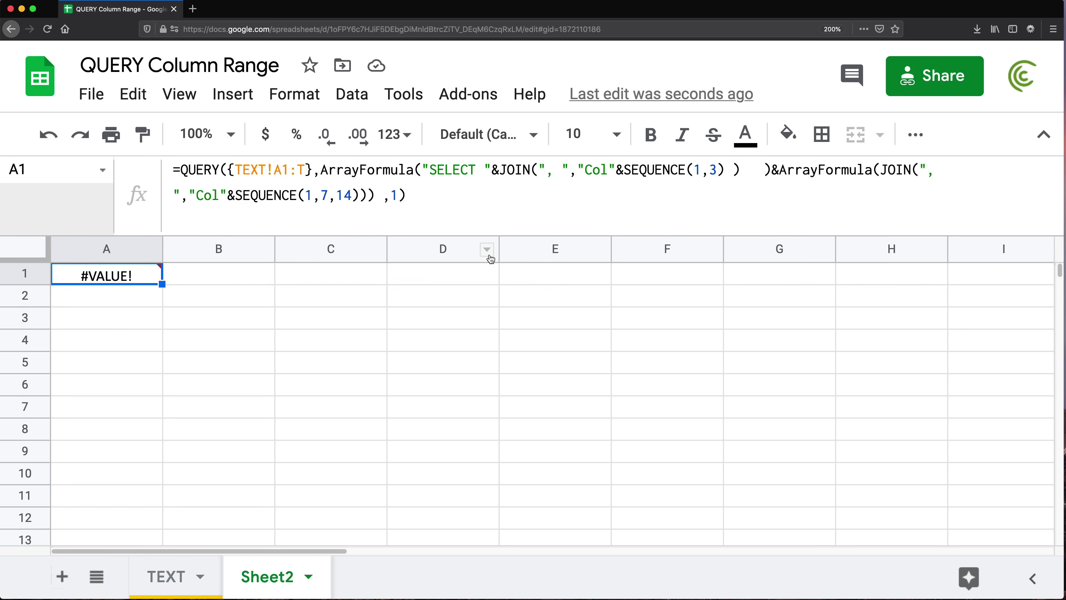
Enter the copied query-string expression as a separate formula in cell D1.
{"action": "left_click", "coordinate": [425, 273]}
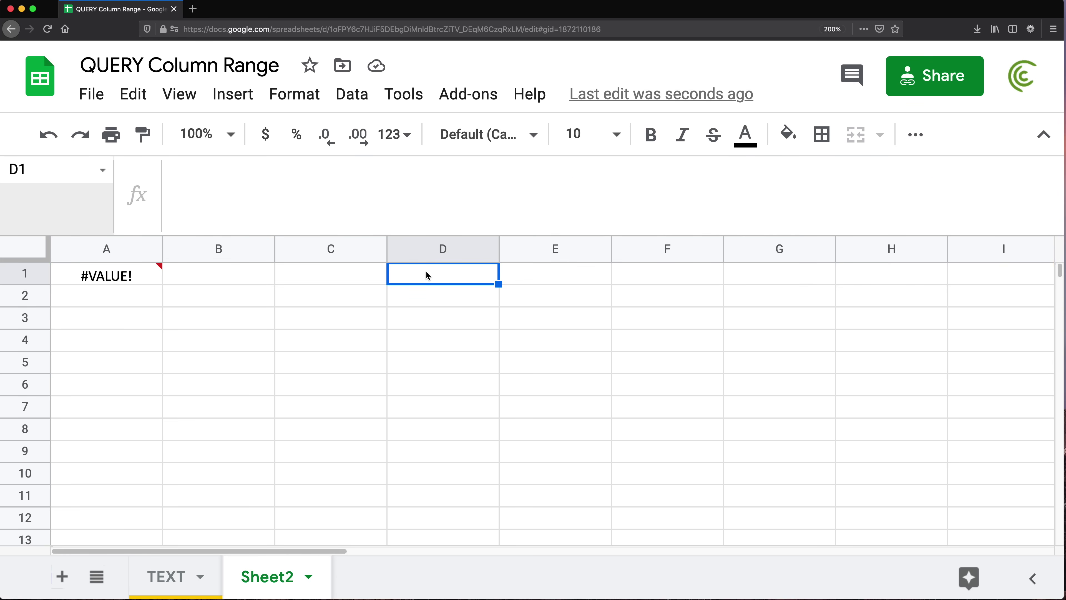
{"action": "type", "text": "="}
{"action": "key", "text": "ctrl+v"}
{"action": "key", "text": "Return"}
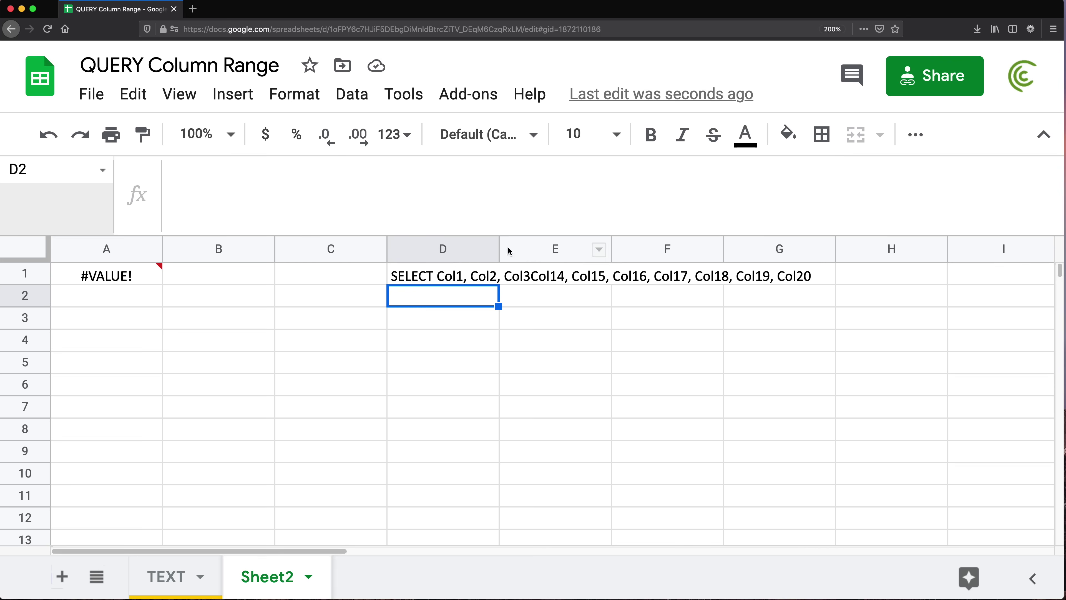
Insert &", "& between the two ArrayFormula expressions in D1 so a comma and space separate the two column lists.
{"action": "double_click", "coordinate": [440, 278]}
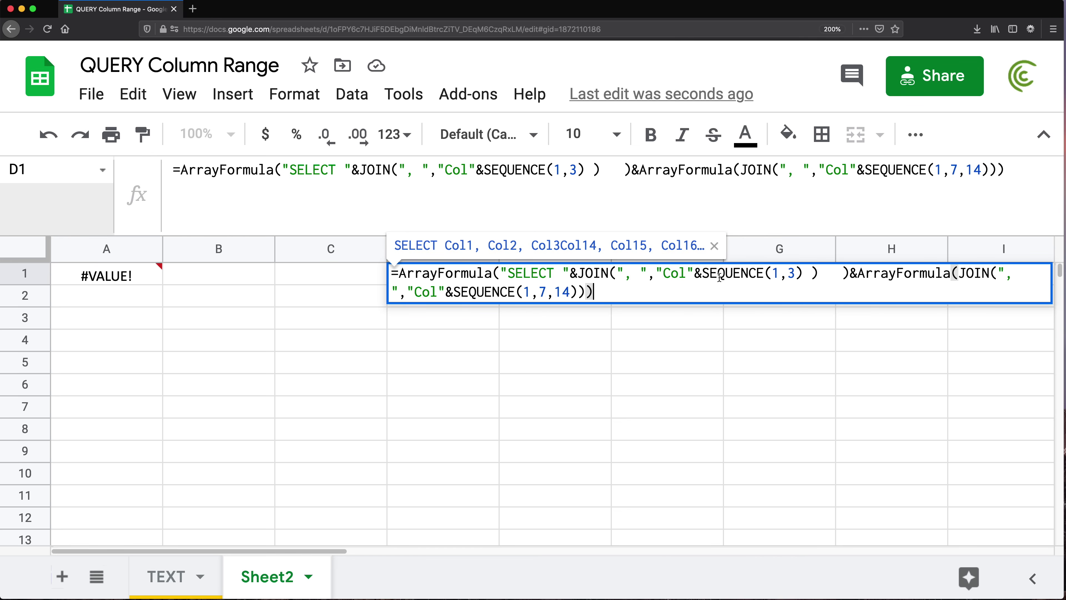
{"action": "left_click", "coordinate": [856, 276]}
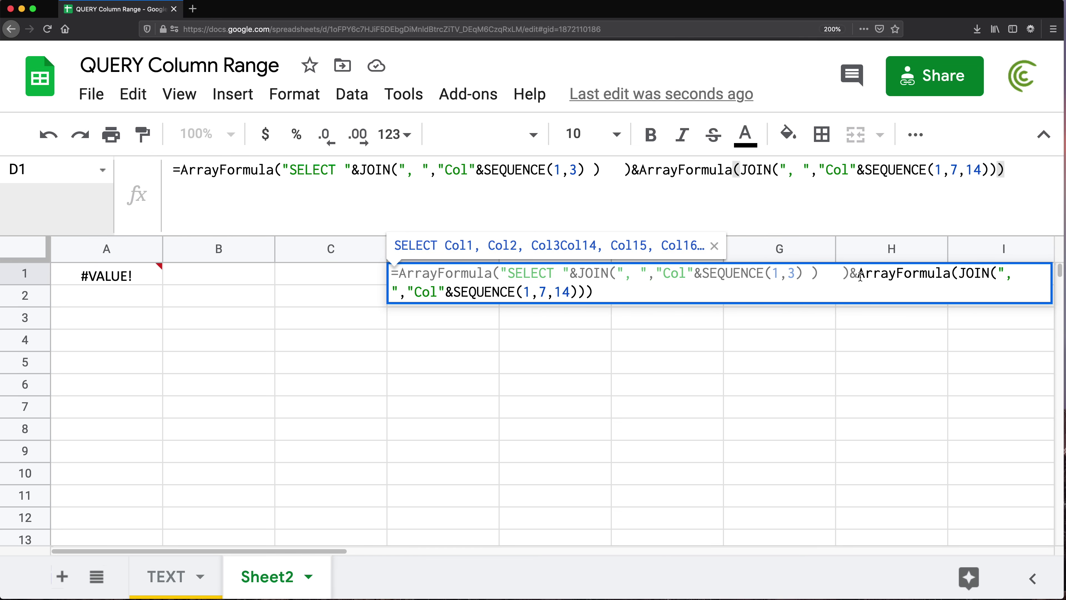
{"action": "type", "text": ")&"}
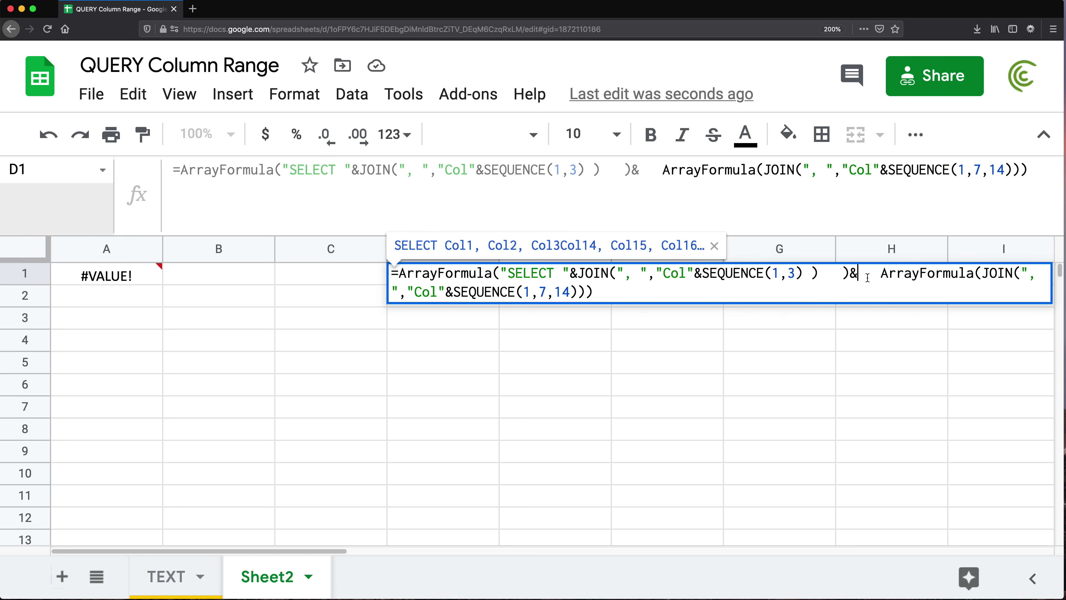
{"action": "type", "text": "\",\""}
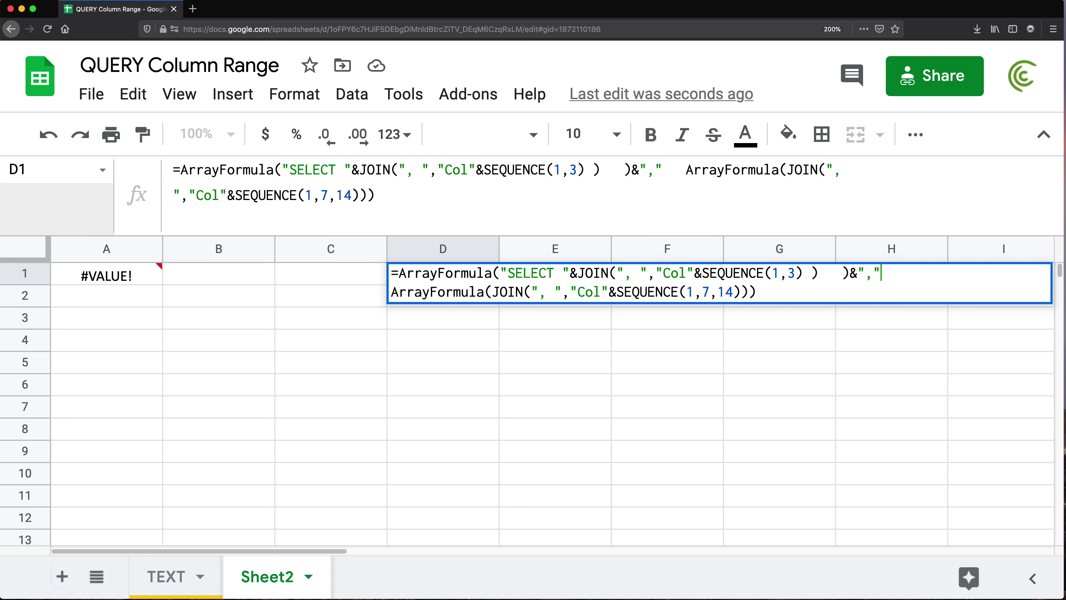
{"action": "type", "text": "&"}
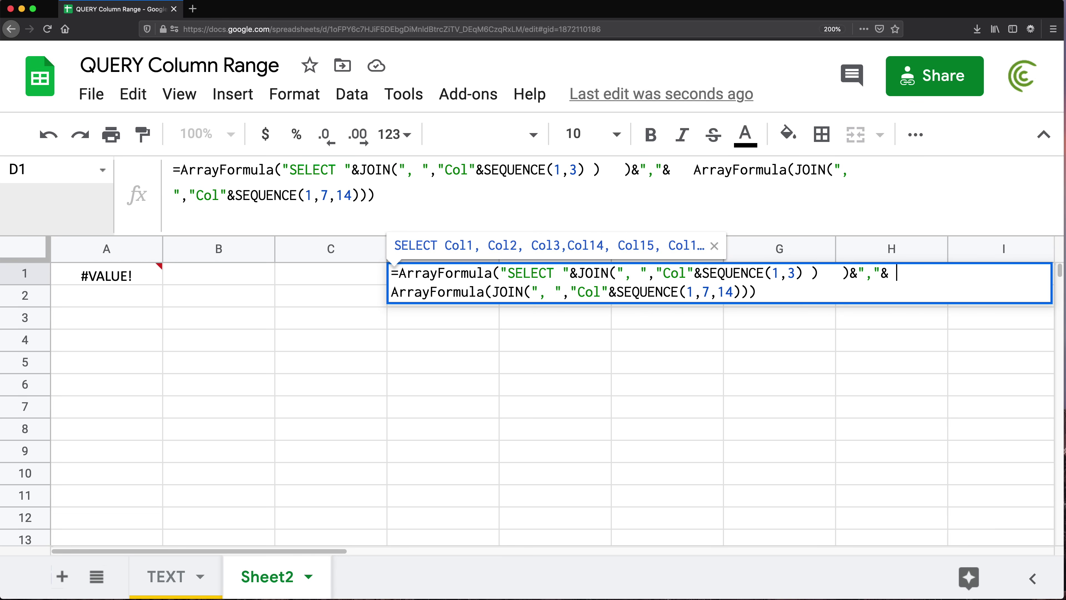
{"action": "key", "text": "BackSpace"}
{"action": "key", "text": "BackSpace"}
{"action": "key", "text": "Return"}
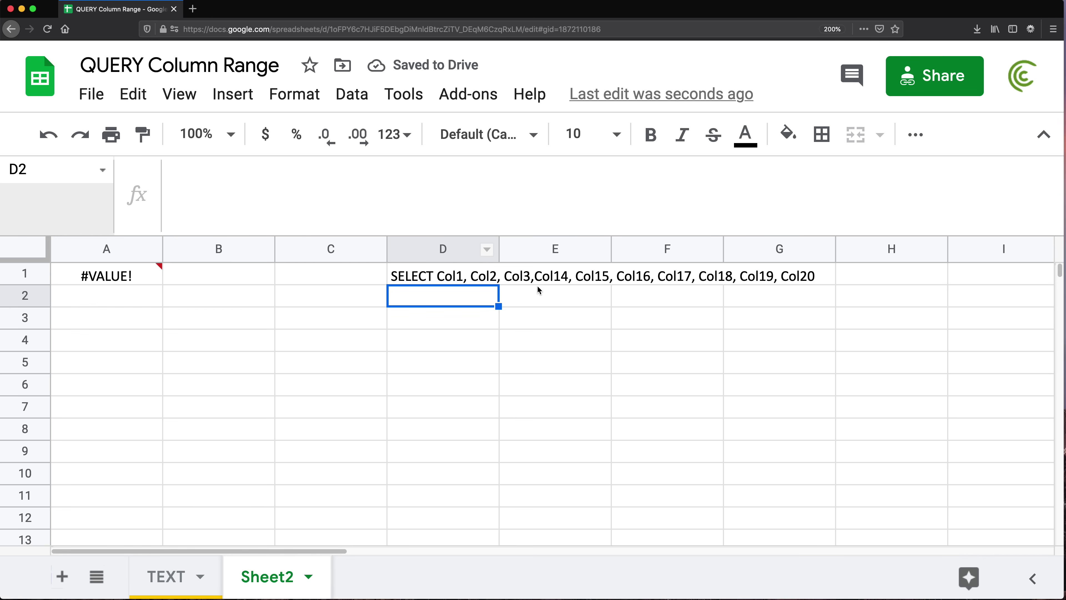
{"action": "double_click", "coordinate": [457, 274]}
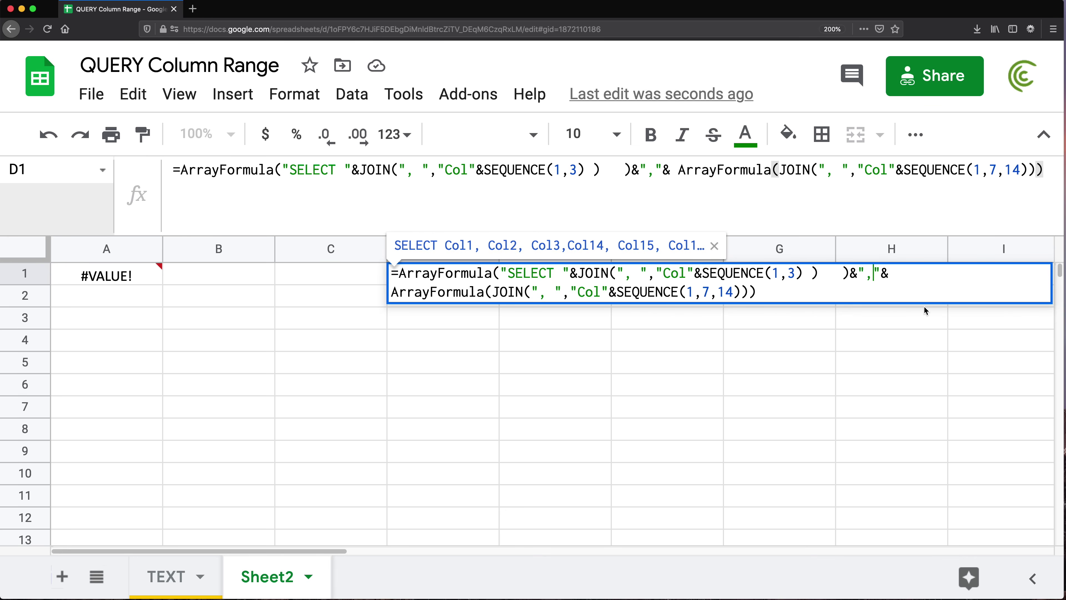
{"action": "key", "text": "Return"}
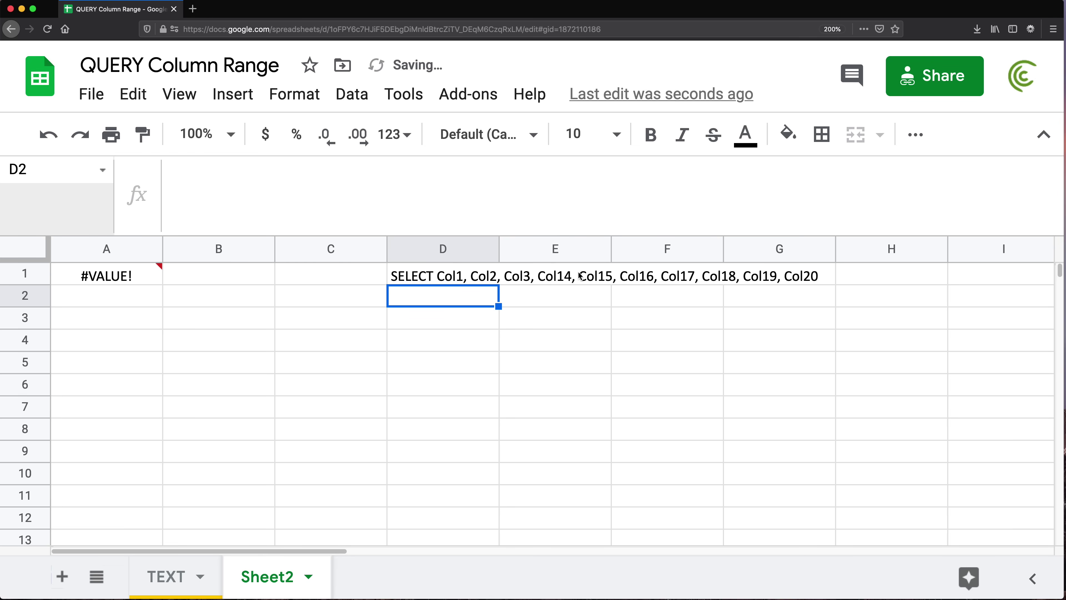
Merge the D1 formula into a single ArrayFormula by removing the first one's closing parenthesis and the second ArrayFormula( wrapper before JOIN.
{"action": "double_click", "coordinate": [427, 275]}
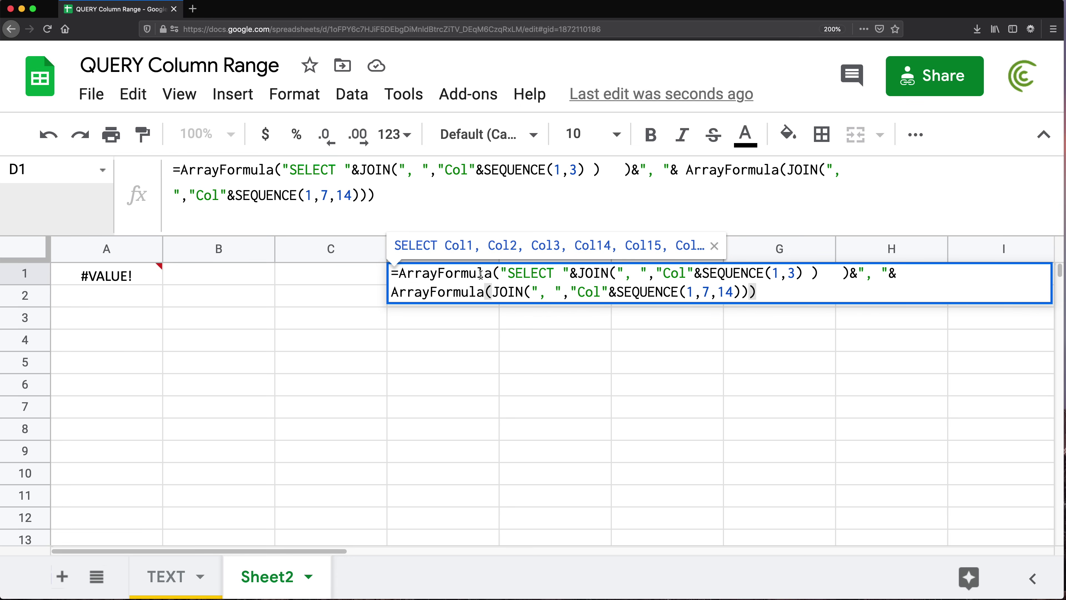
{"action": "left_click", "coordinate": [497, 274]}
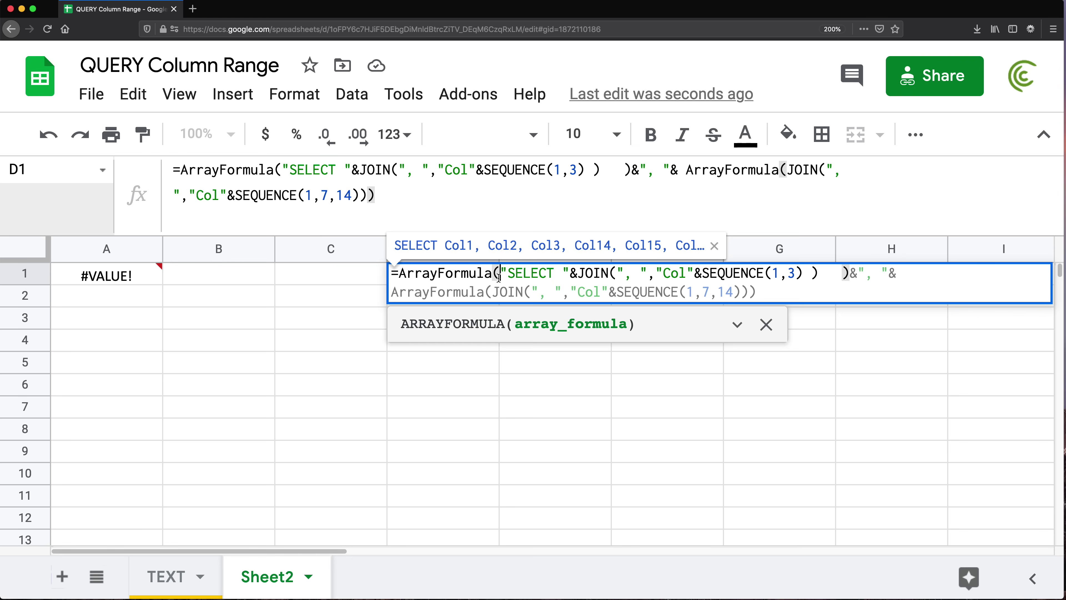
{"action": "left_click", "coordinate": [849, 274]}
{"action": "key", "text": "BackSpace"}
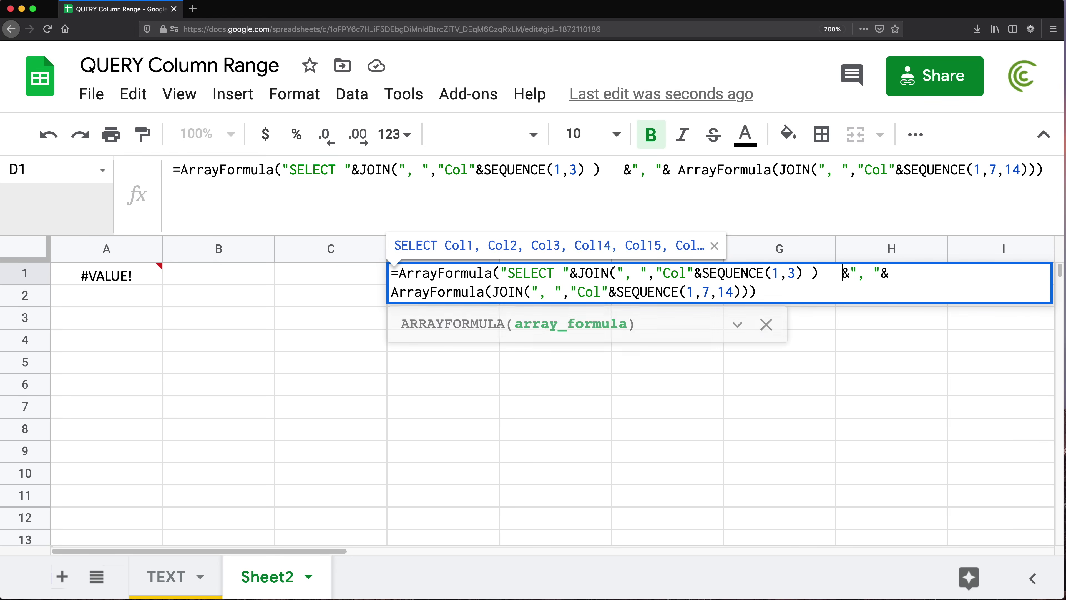
{"action": "key", "text": "BackSpace"}
{"action": "key", "text": "BackSpace"}
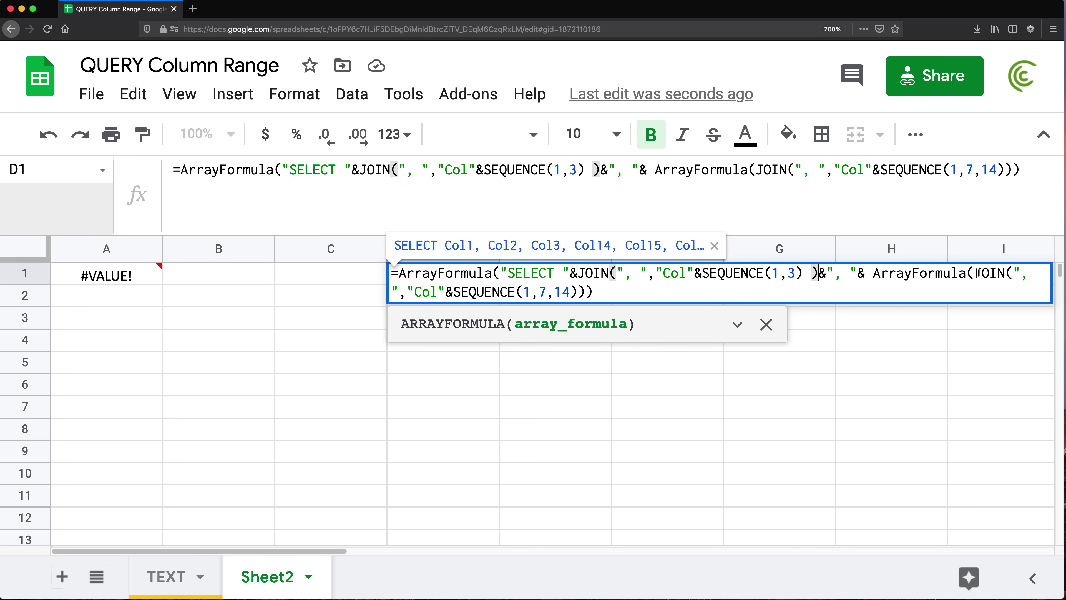
{"action": "left_click_drag", "start_coordinate": [977, 273], "coordinate": [873, 277]}
{"action": "key", "text": "BackSpace"}
{"action": "key", "text": "BackSpace"}
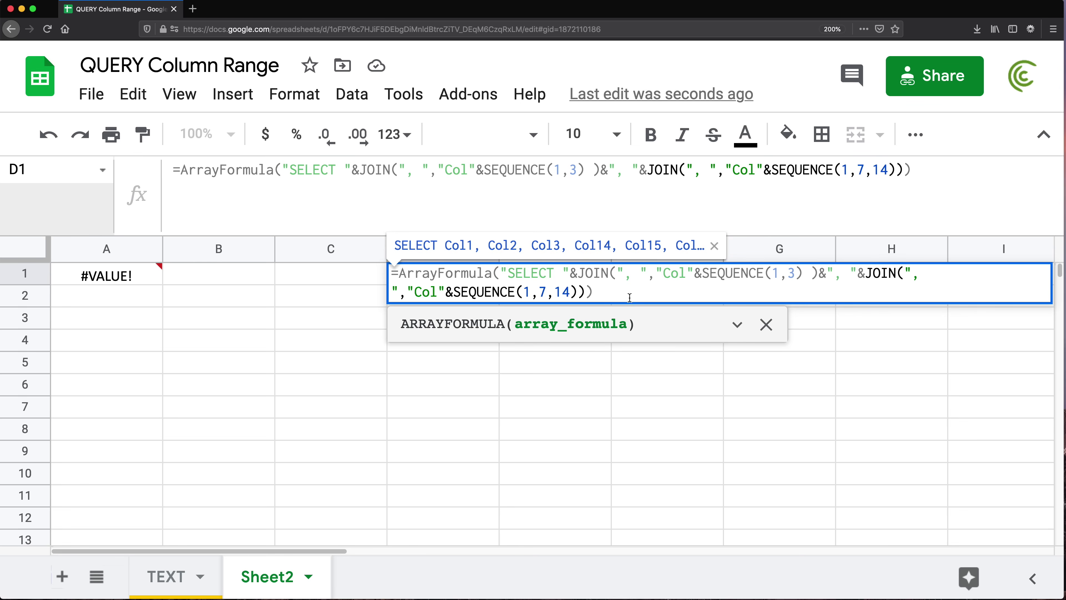
{"action": "left_click", "coordinate": [623, 292]}
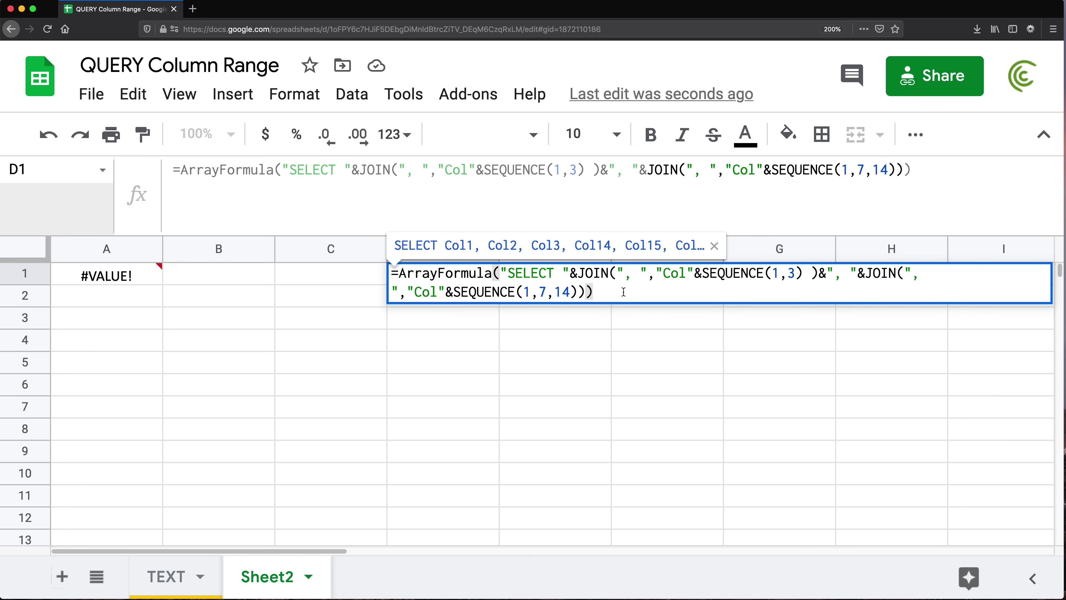
{"action": "key", "text": "Return"}
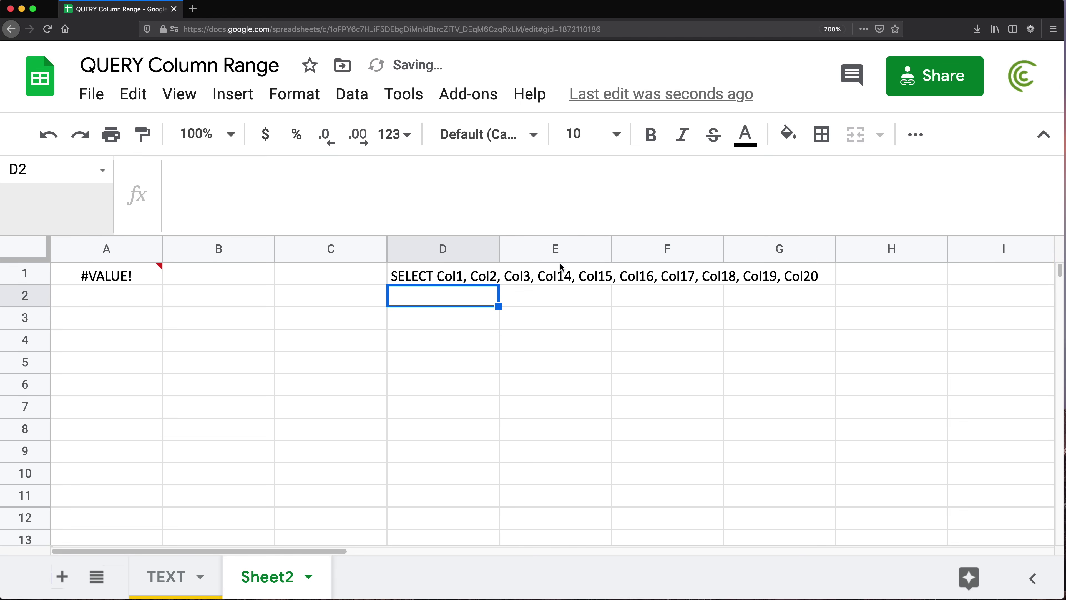
Cut the ArrayFormula expression without its equals sign out of D1 and leave the cell empty.
{"action": "double_click", "coordinate": [411, 275]}
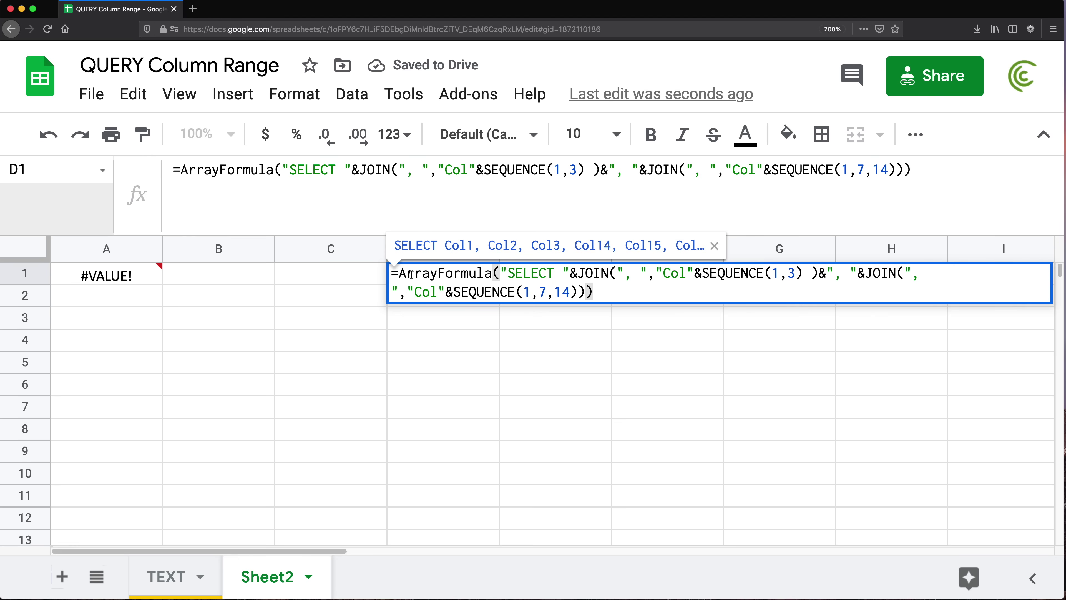
{"action": "left_click_drag", "start_coordinate": [401, 272], "coordinate": [655, 293]}
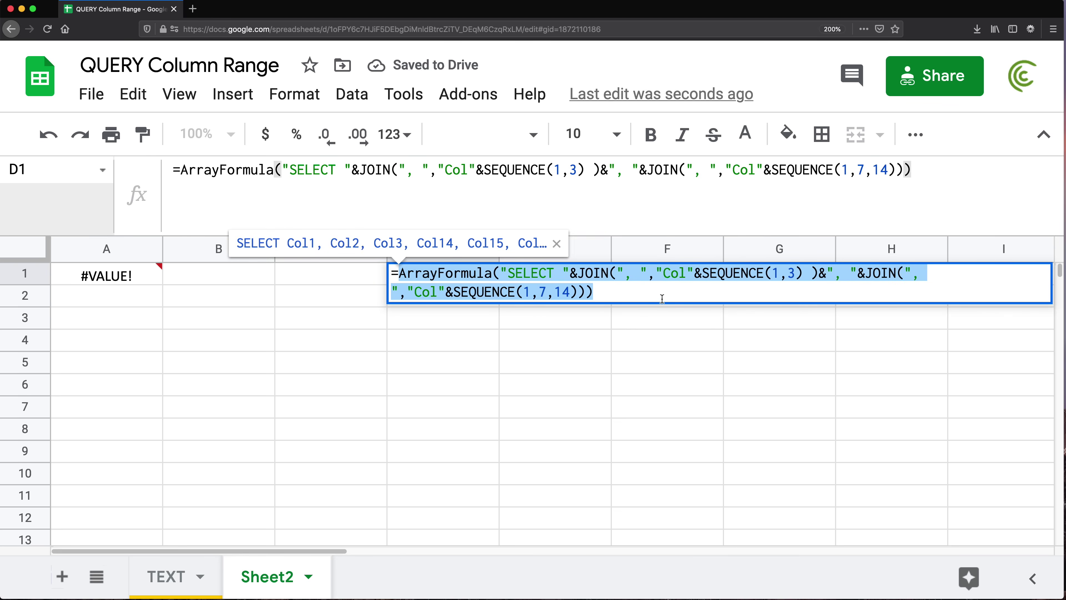
{"action": "key", "text": "ctrl+x"}
{"action": "key", "text": "BackSpace"}
{"action": "key", "text": "Return"}
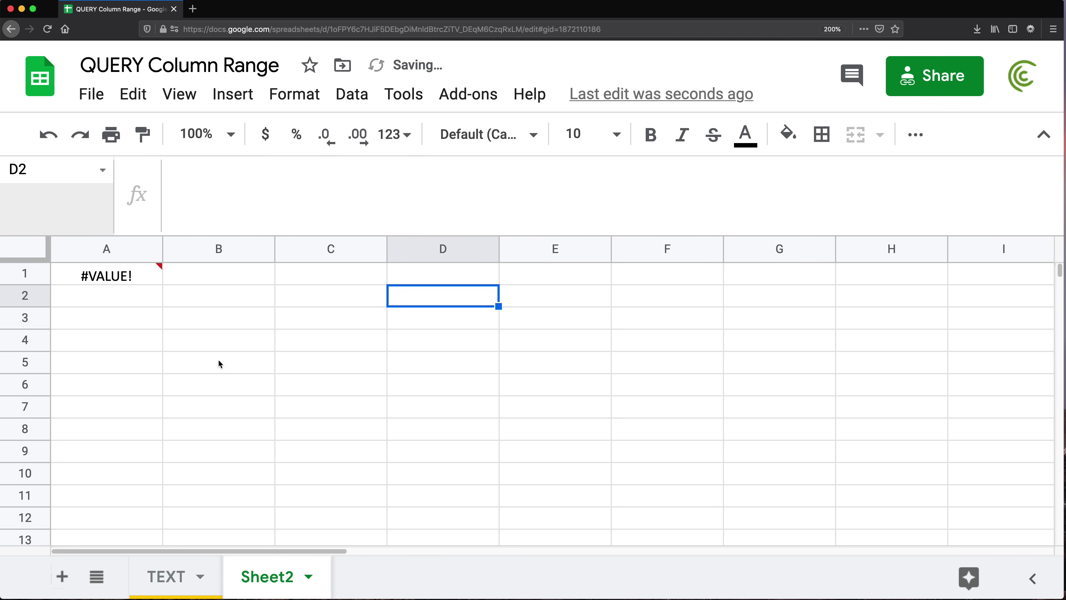
Replace the query argument of the QUERY formula in A1 with the cut single-ArrayFormula expression, keeping {TEXT!A1:T} and the header value 1.
{"action": "left_click", "coordinate": [83, 277]}
{"action": "double_click", "coordinate": [83, 276]}
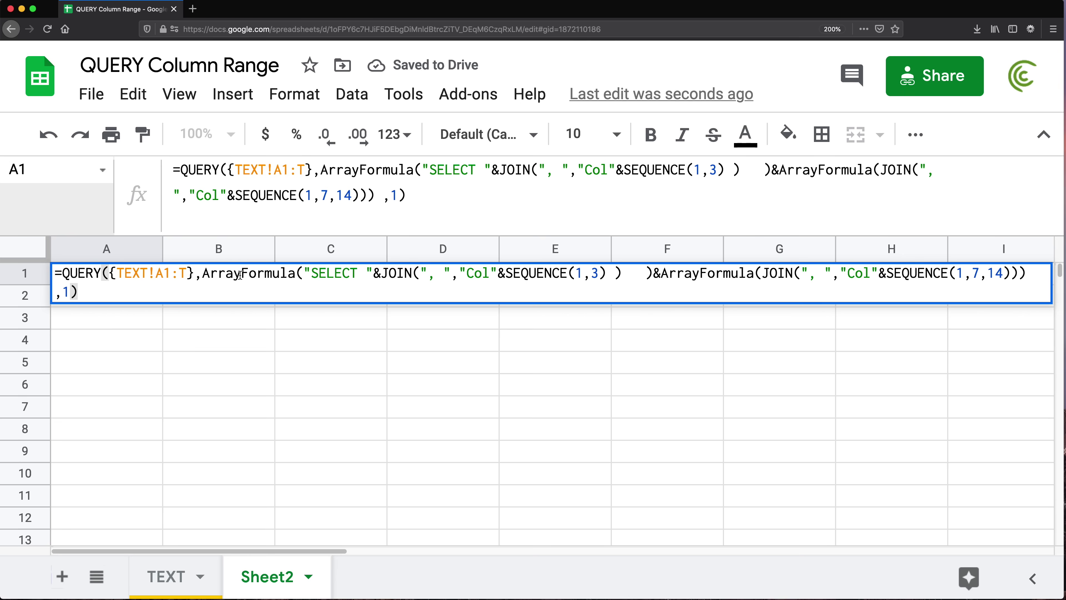
{"action": "left_click", "coordinate": [204, 275]}
{"action": "key", "text": "shift+Home"}
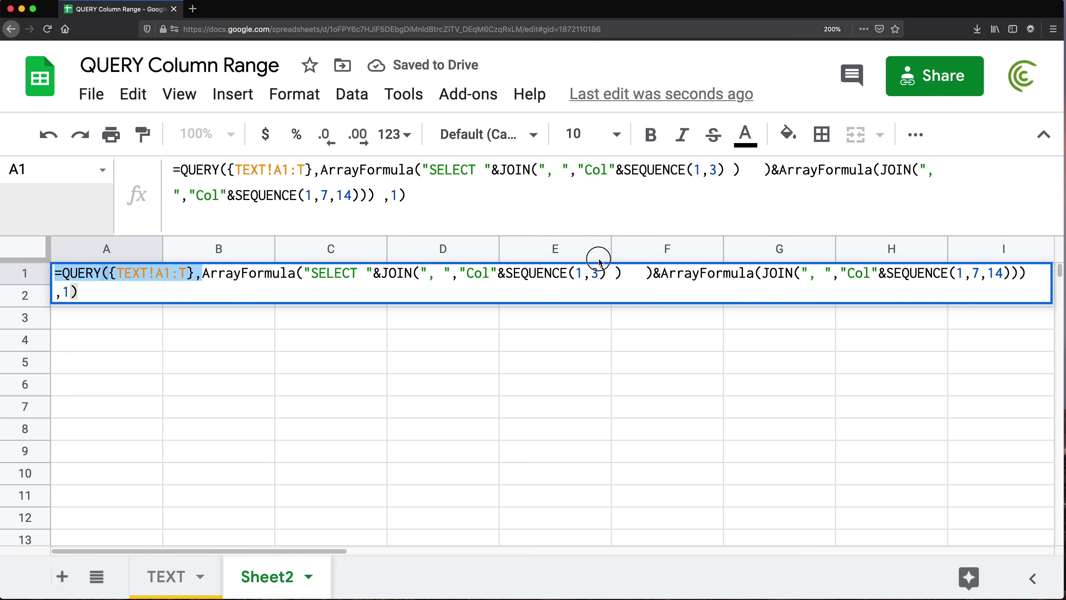
{"action": "left_click", "coordinate": [1024, 274], "text": "shift"}
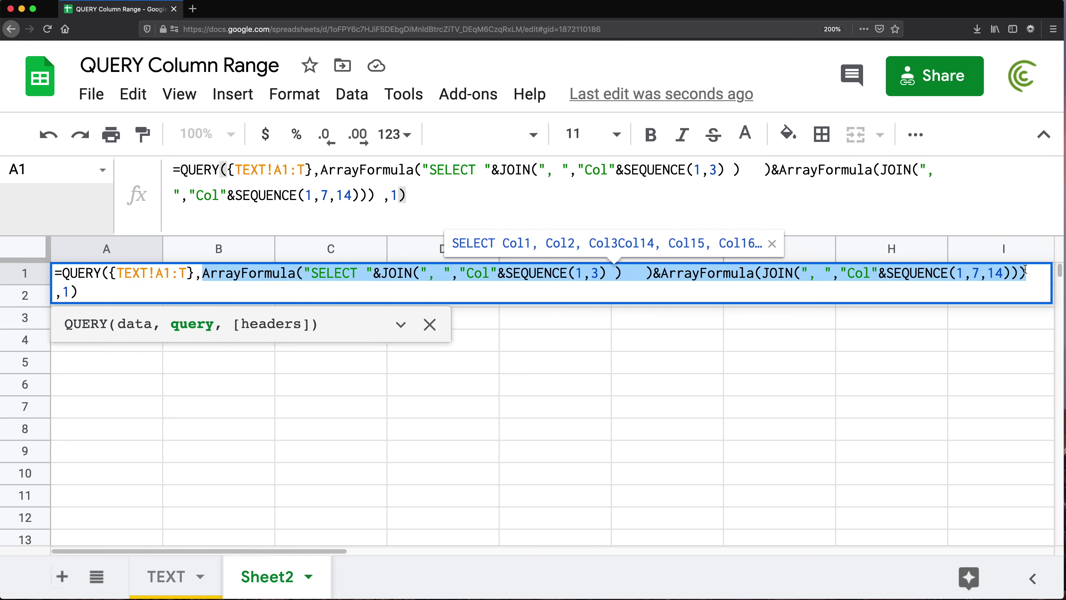
{"action": "key", "text": "ctrl+x"}
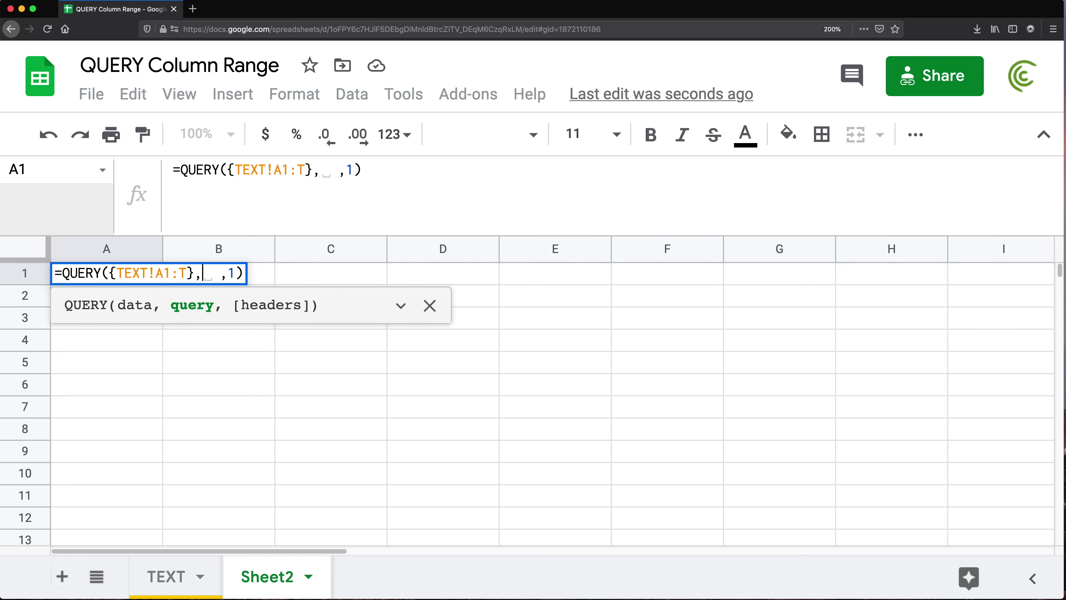
{"action": "key", "text": "ctrl+v"}
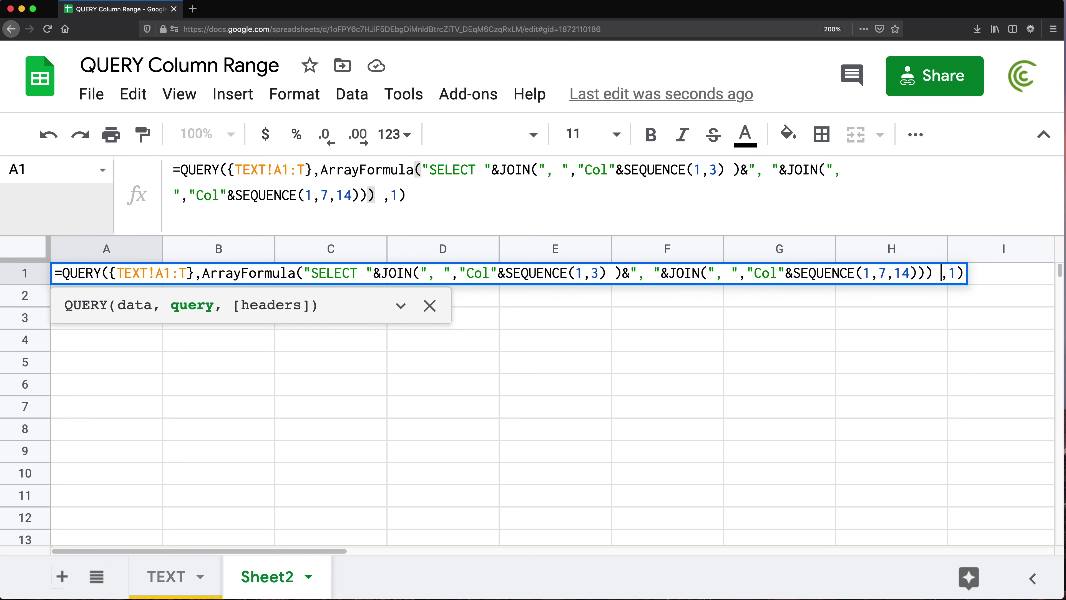
{"action": "key", "text": "Delete"}
{"action": "key", "text": "Return"}
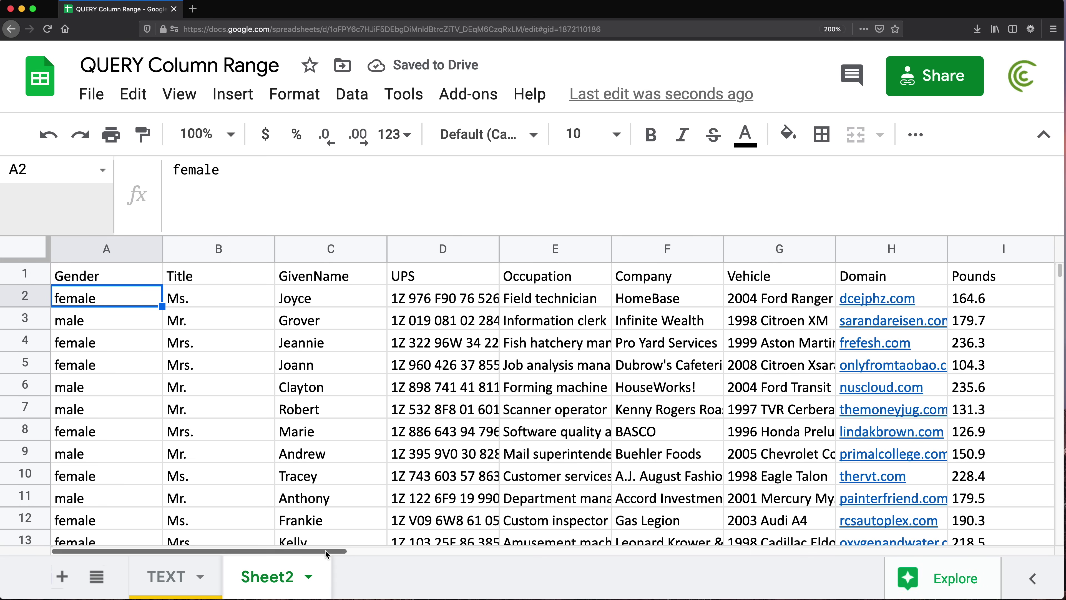
Examine the QUERY output on Sheet2 from the GivenName column across to the FeetInches column.
{"action": "left_click", "coordinate": [218, 365]}
{"action": "left_click_drag", "start_coordinate": [330, 275], "coordinate": [331, 475]}
{"action": "left_click_drag", "start_coordinate": [273, 550], "coordinate": [425, 550]}
{"action": "left_click_drag", "start_coordinate": [761, 277], "coordinate": [778, 498]}
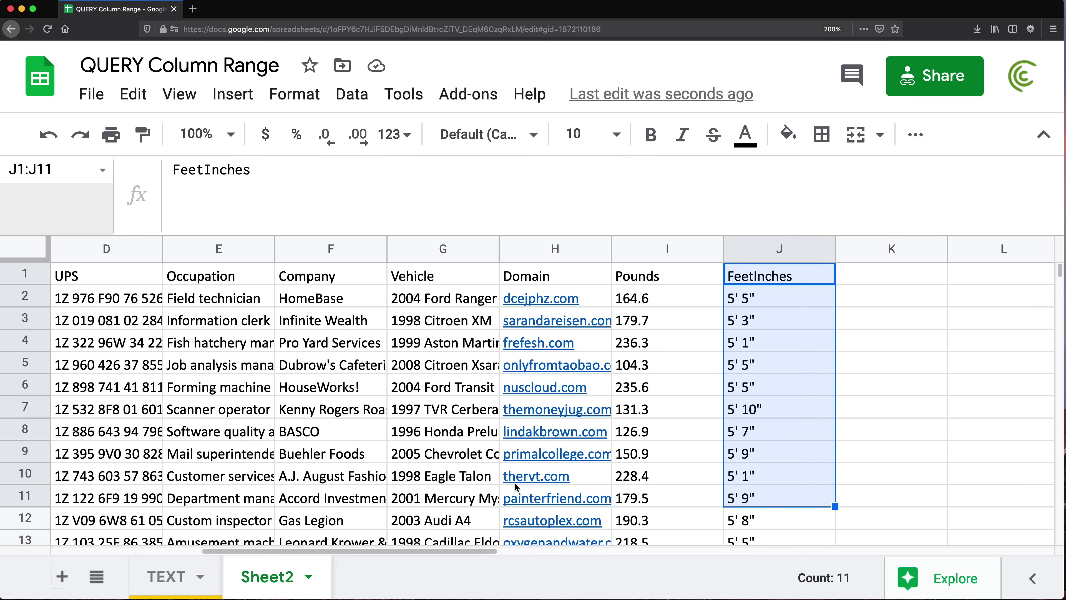
{"action": "left_click_drag", "start_coordinate": [294, 551], "coordinate": [116, 419]}
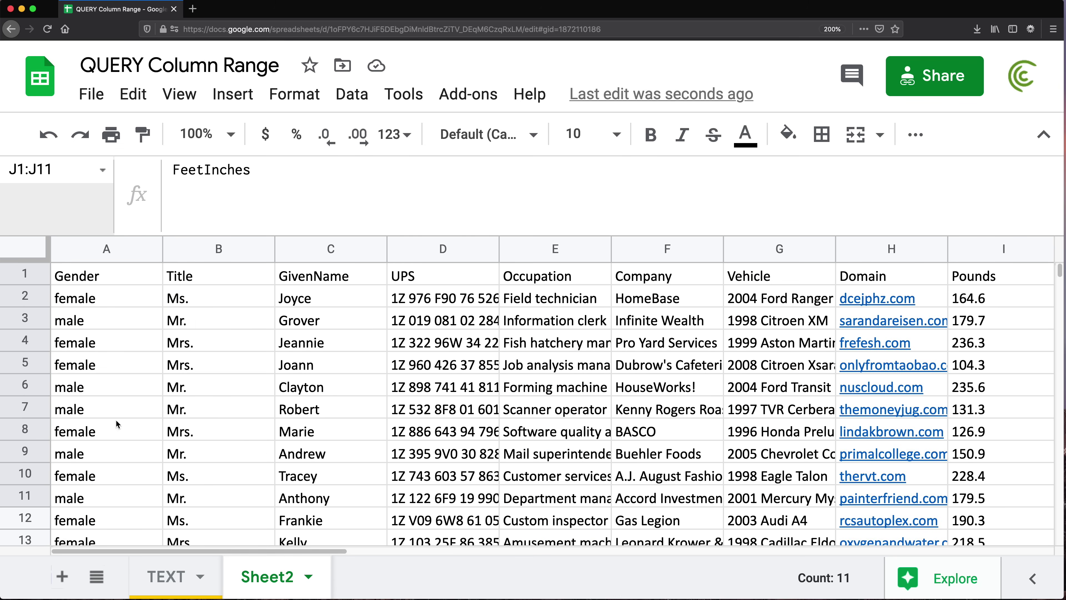
Change the first SEQUENCE in the A1 QUERY formula to SEQUENCE(1,10) to select Col1 to Col10.
{"action": "left_click", "coordinate": [84, 276]}
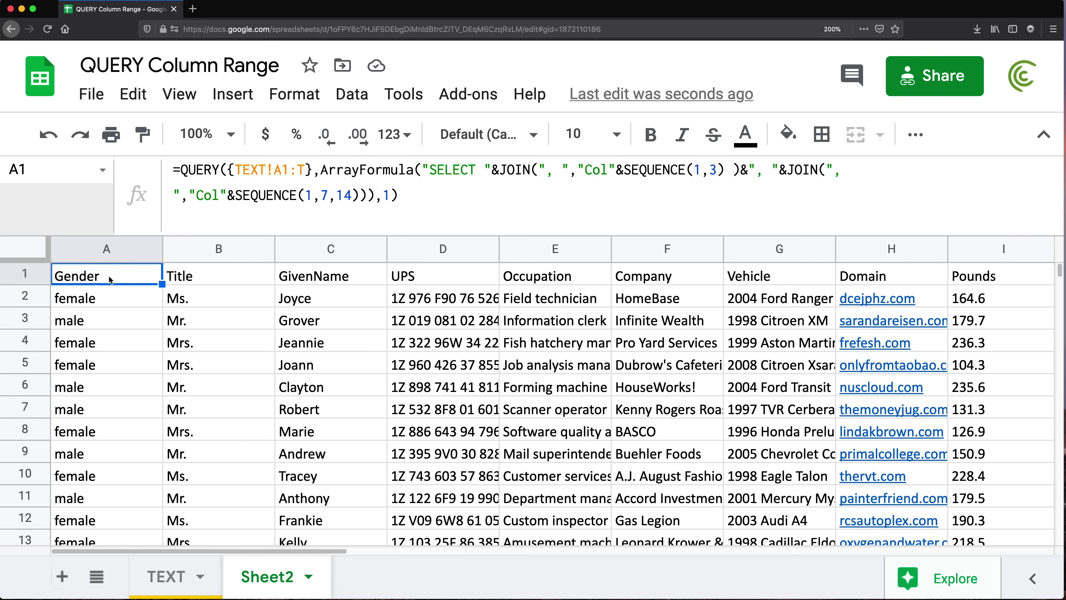
{"action": "double_click", "coordinate": [112, 276]}
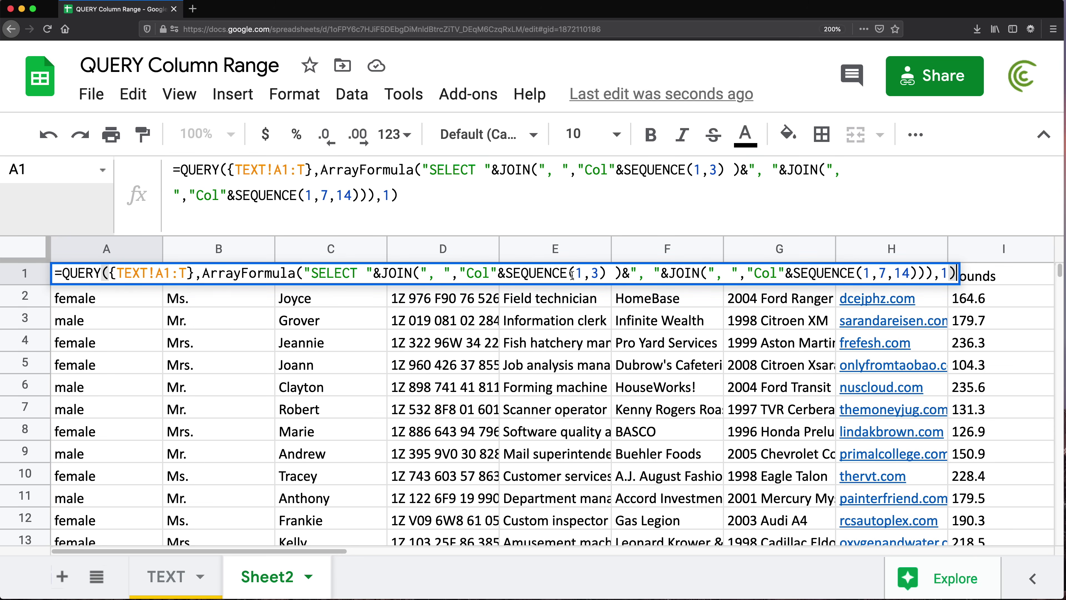
{"action": "double_click", "coordinate": [594, 275]}
{"action": "type", "text": "10"}
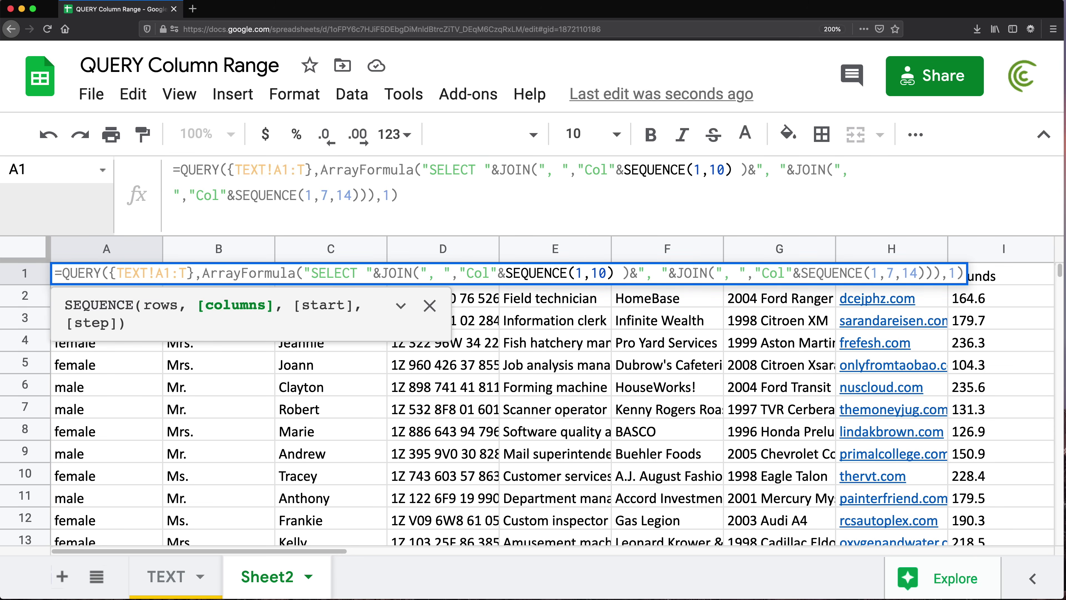
{"action": "key", "text": "Return"}
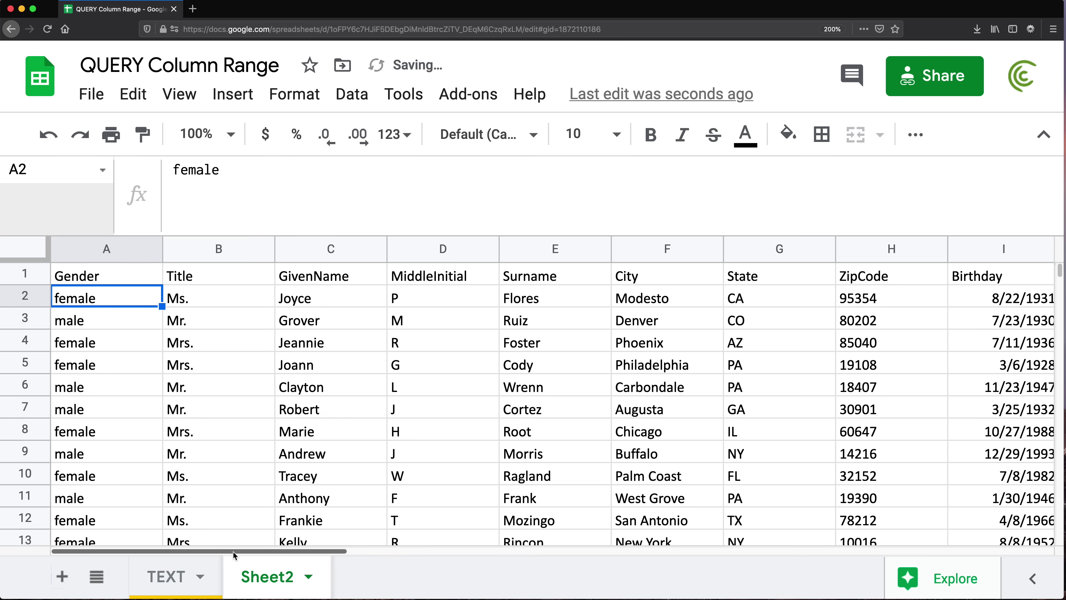
Open the QUERY formula in A1 for editing.
{"action": "mouse_move", "coordinate": [233, 551]}
{"action": "left_mouse_down"}
{"action": "mouse_move", "coordinate": [784, 561]}
{"action": "mouse_move", "coordinate": [234, 562]}
{"action": "left_mouse_up"}
{"action": "double_click", "coordinate": [108, 276]}
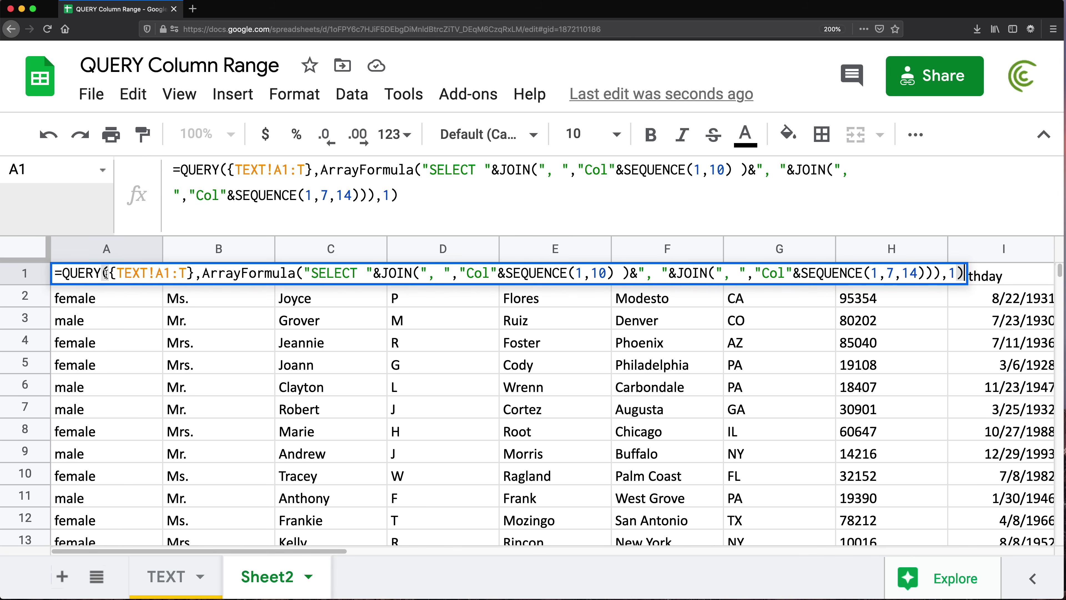